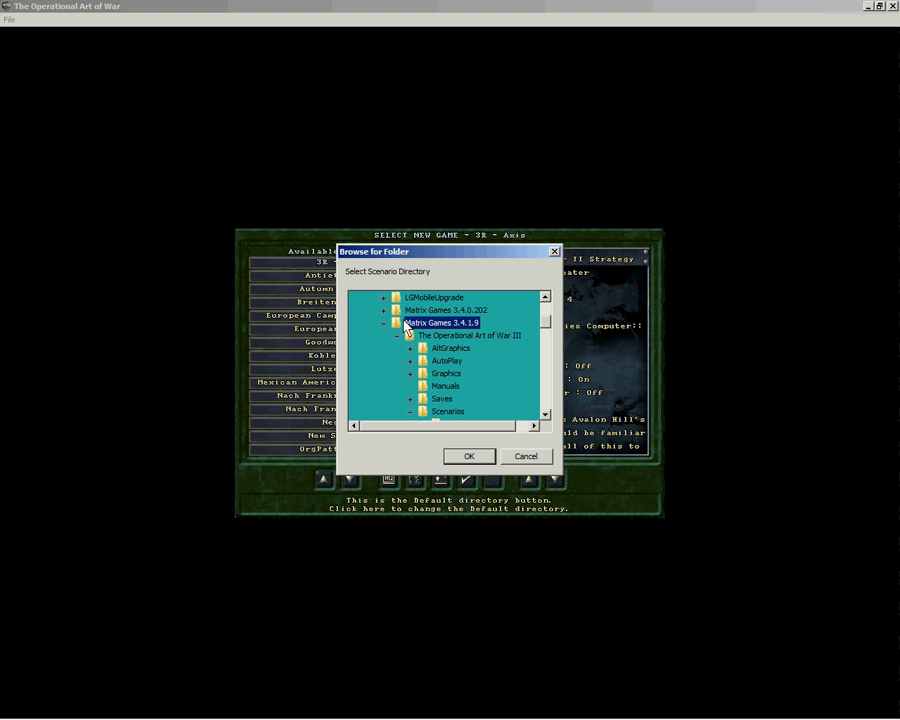
- Choose the 3.4 Scenarios folder of The Operational Art of War III as the scenario directory and exit the new game selection
click(438, 337)
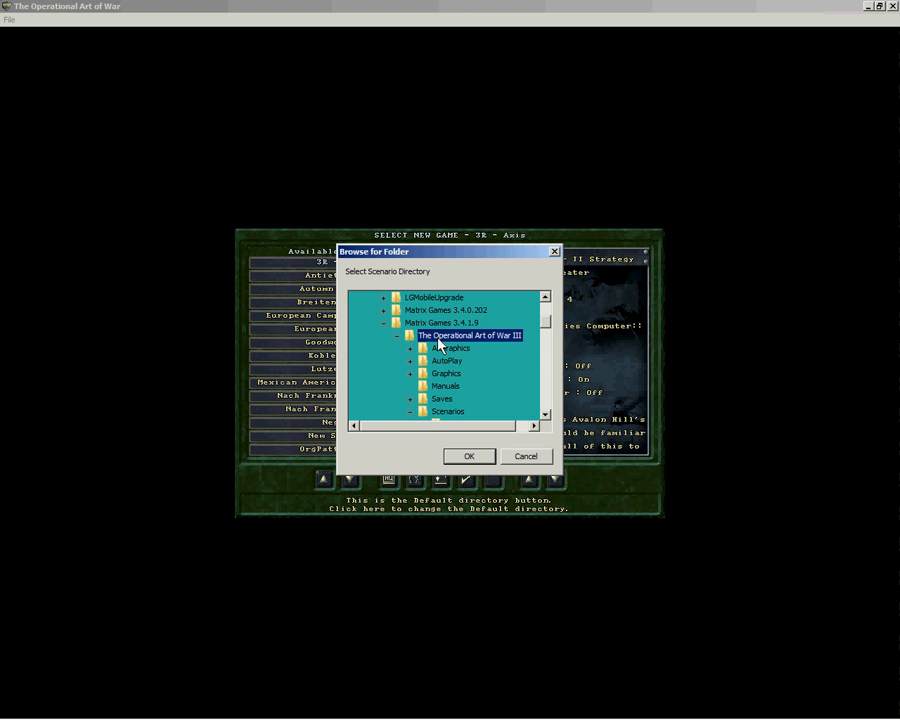
click(410, 411)
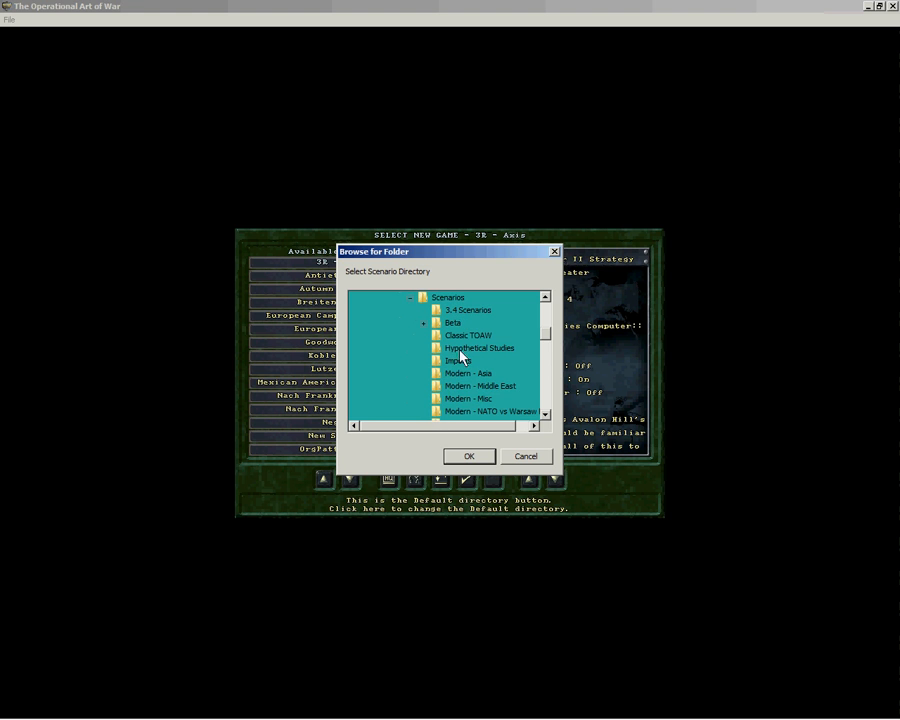
click(461, 378)
click(458, 398)
click(454, 312)
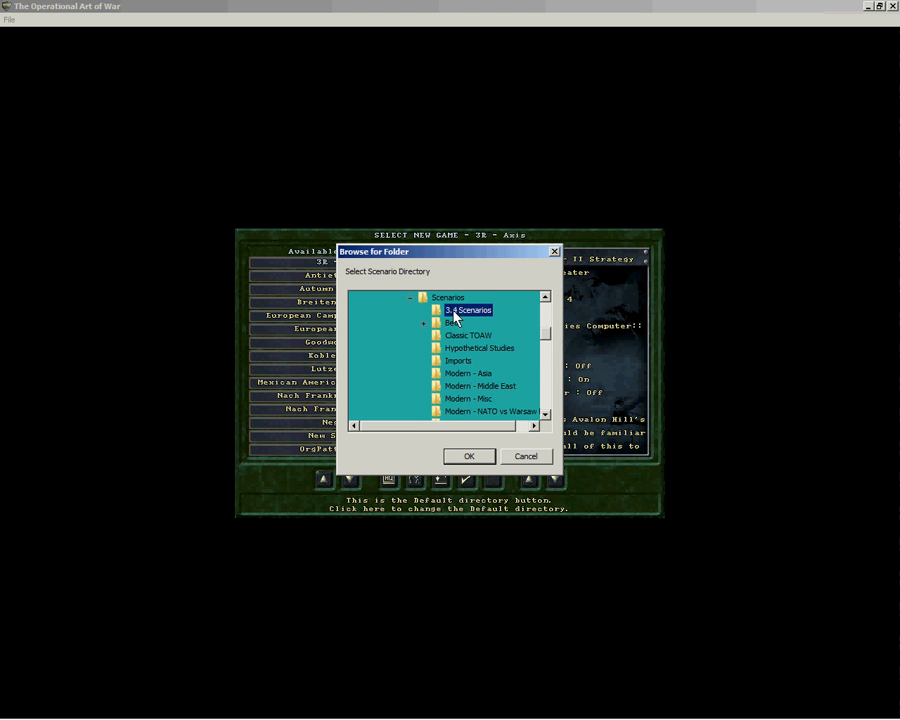
click(460, 457)
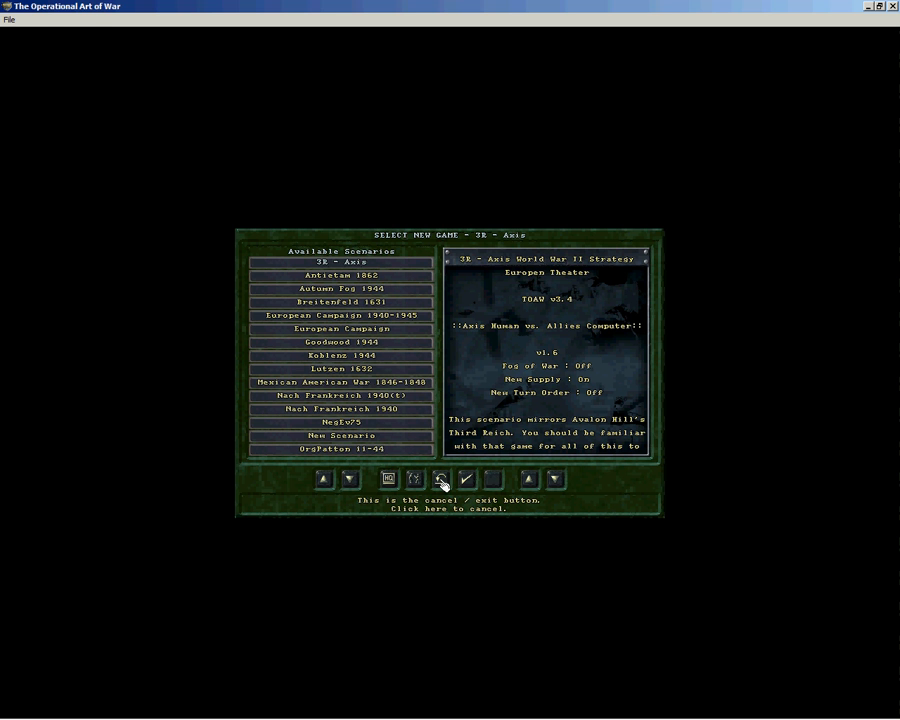
click(441, 480)
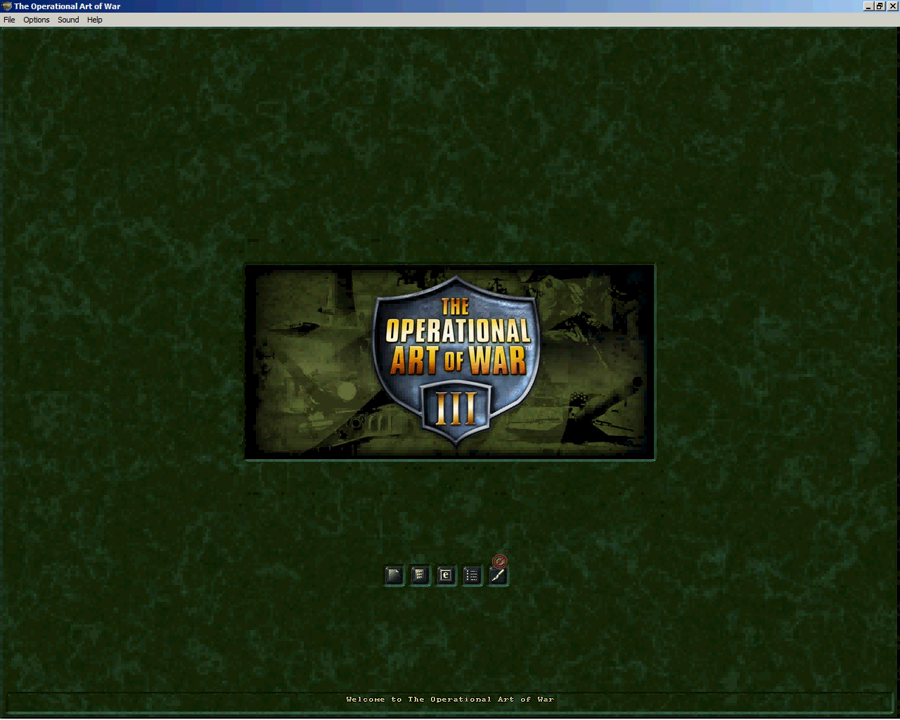
- Start editing a new scenario and open the Force Editor for its first force
click(499, 576)
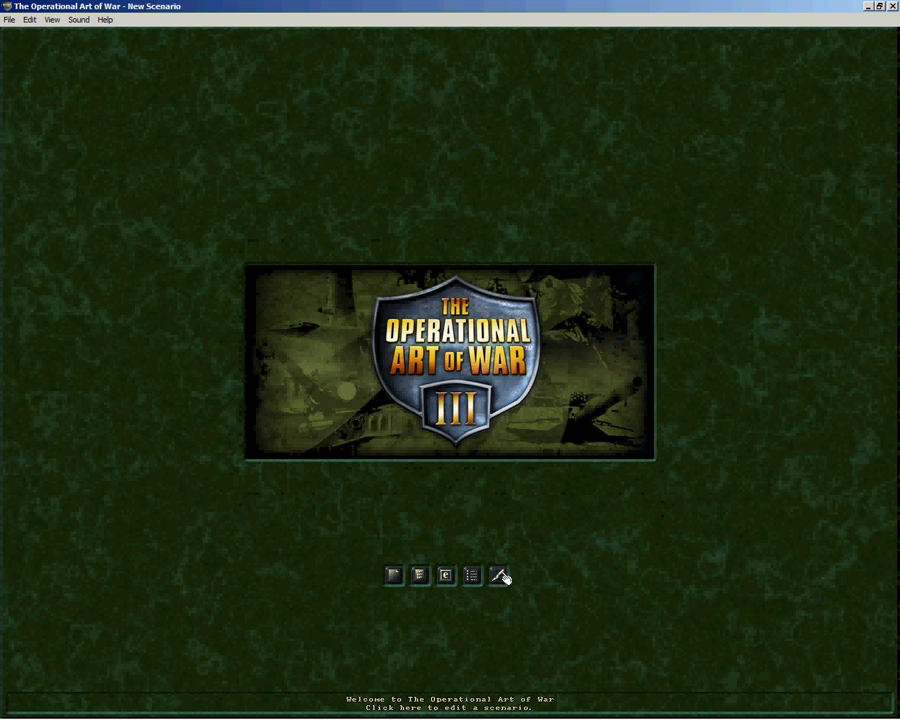
click(499, 578)
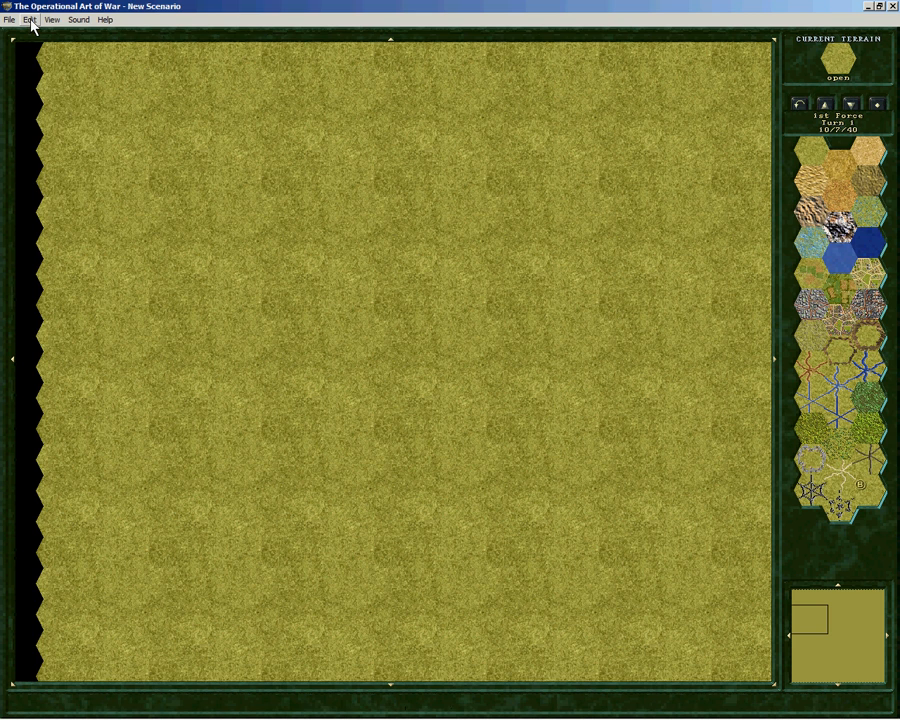
click(30, 20)
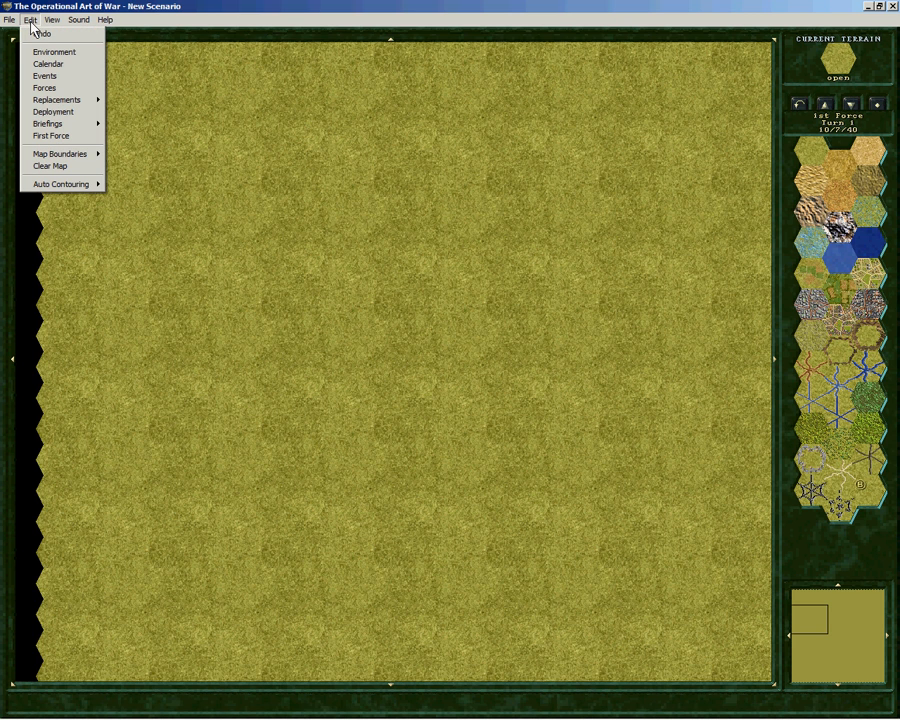
click(50, 92)
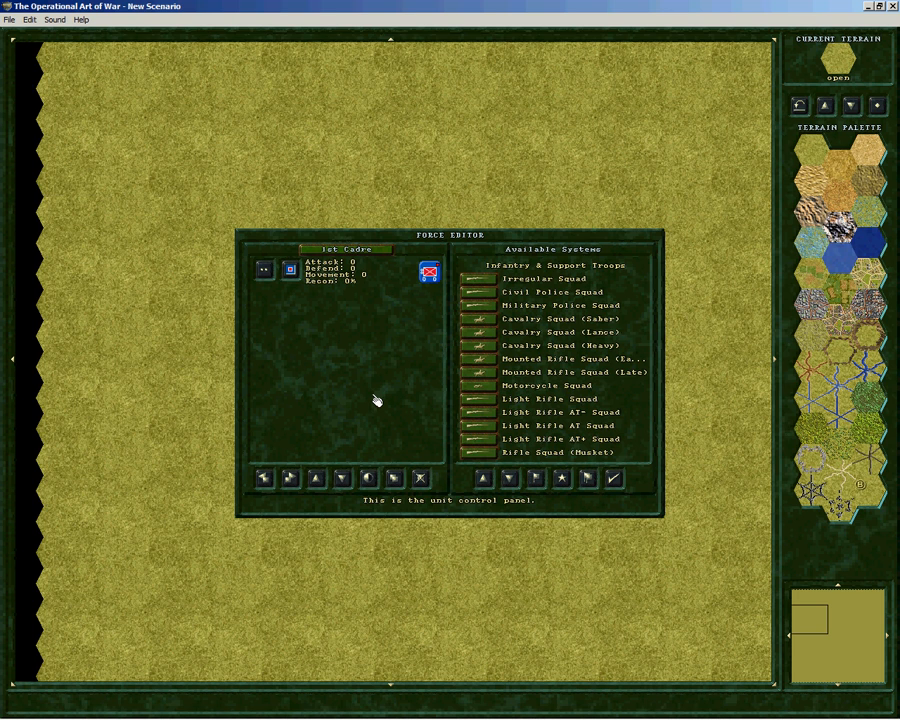
- View the available tank systems and the first force's unit list, and return to the available systems
click(552, 398)
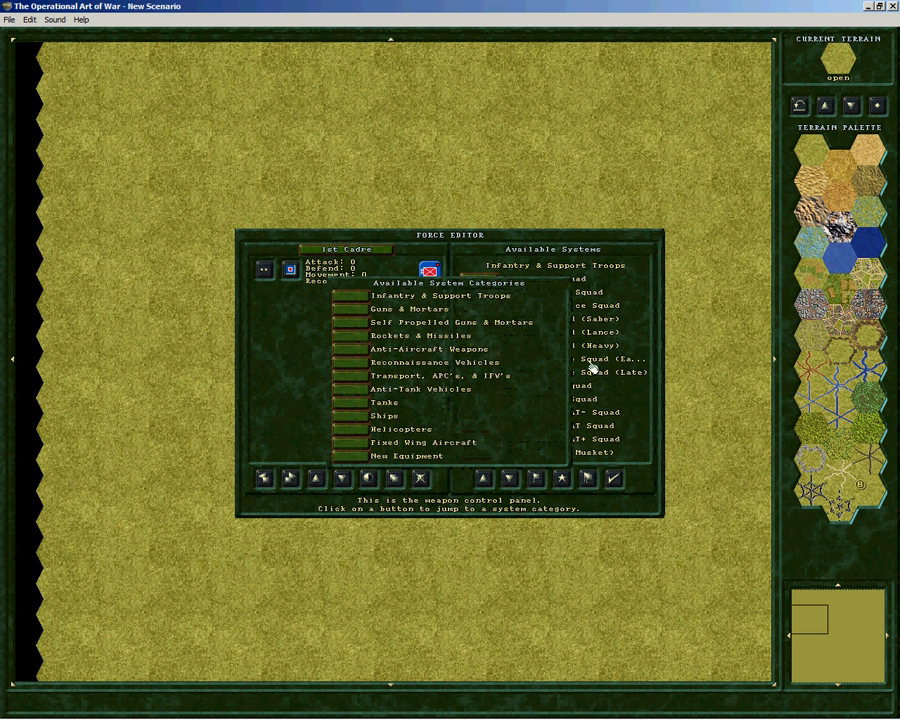
click(384, 402)
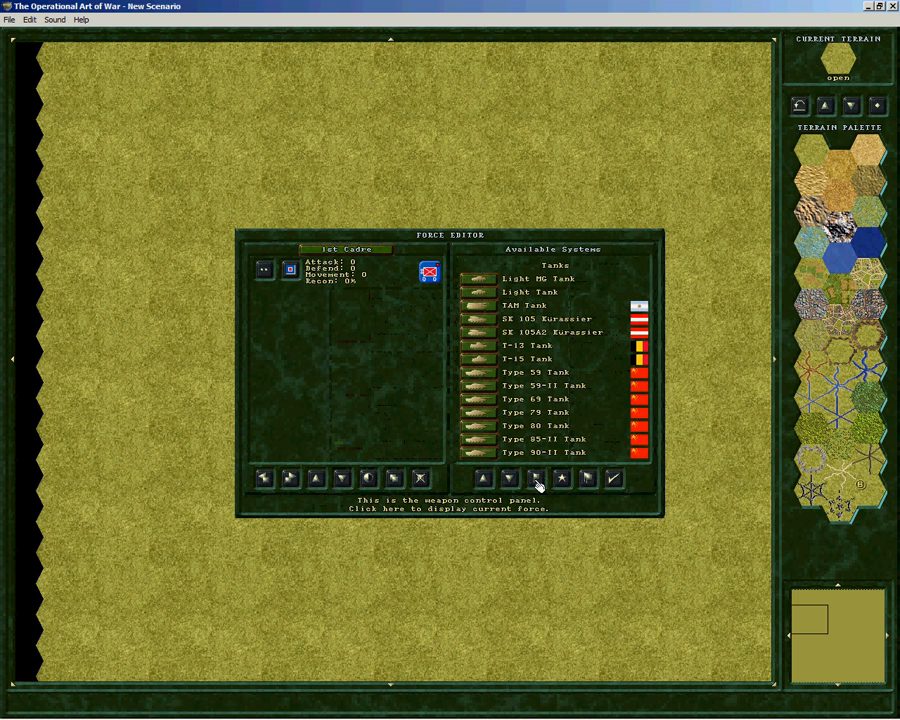
click(536, 478)
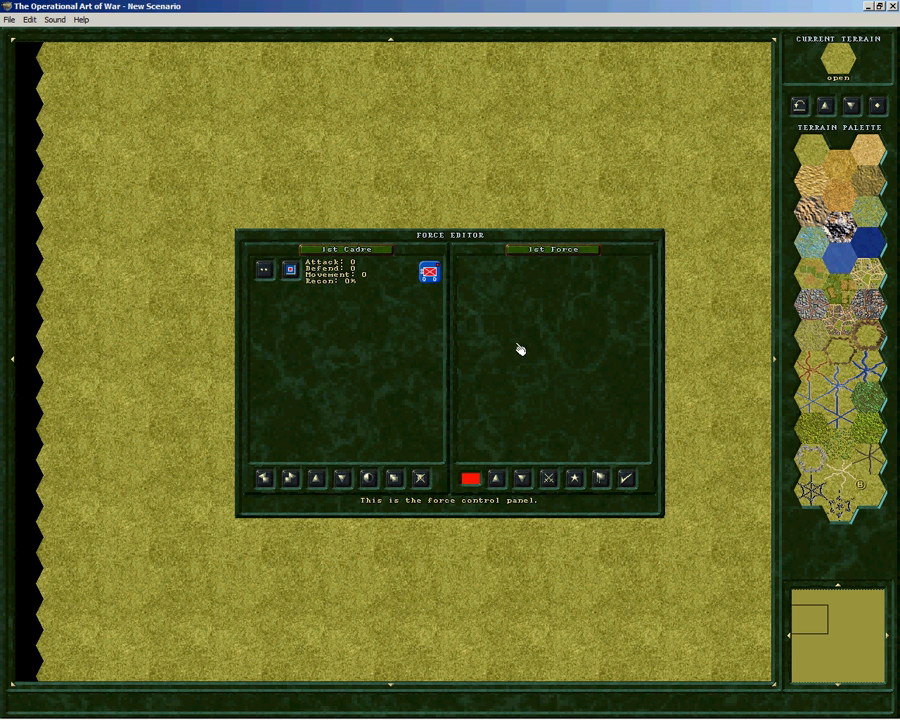
click(549, 480)
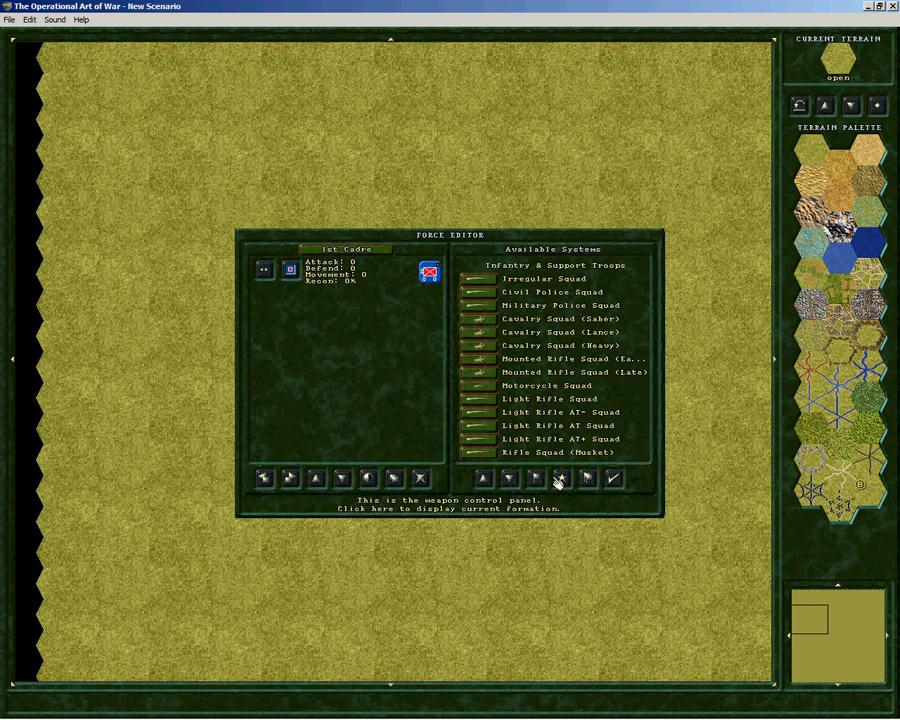
- Find the Leopard I among the available German tanks and assign 14 of them to the first unit
click(553, 403)
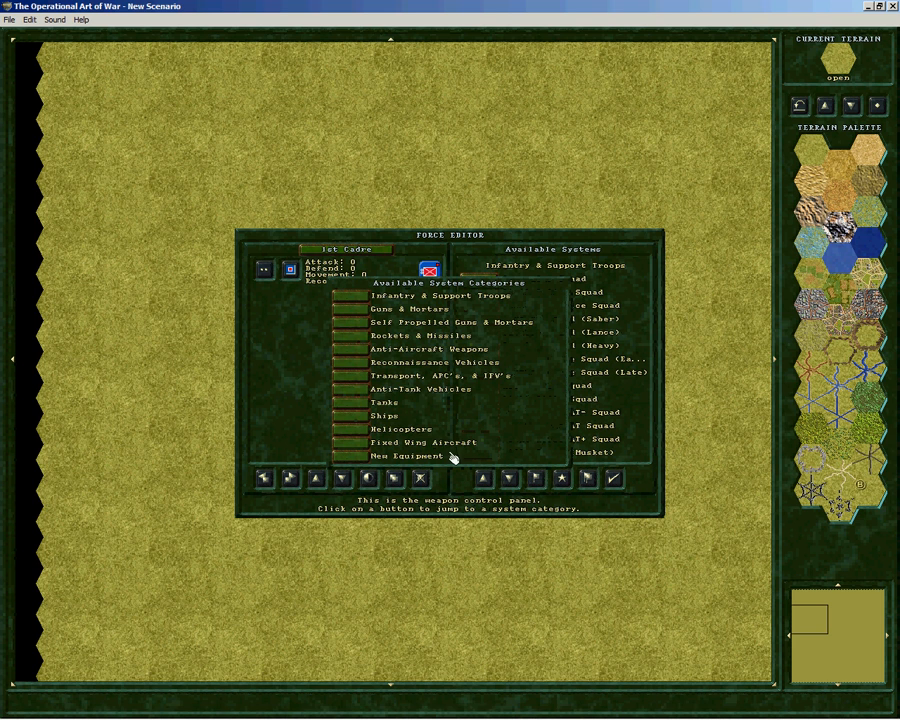
click(358, 412)
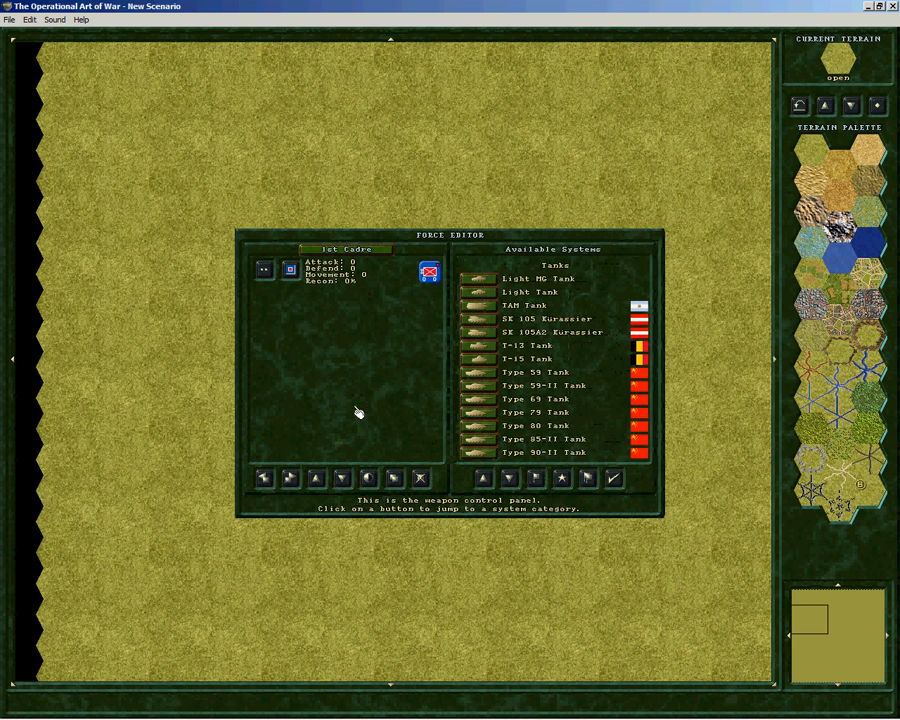
right_click(514, 480)
right_click(516, 484)
right_click(516, 486)
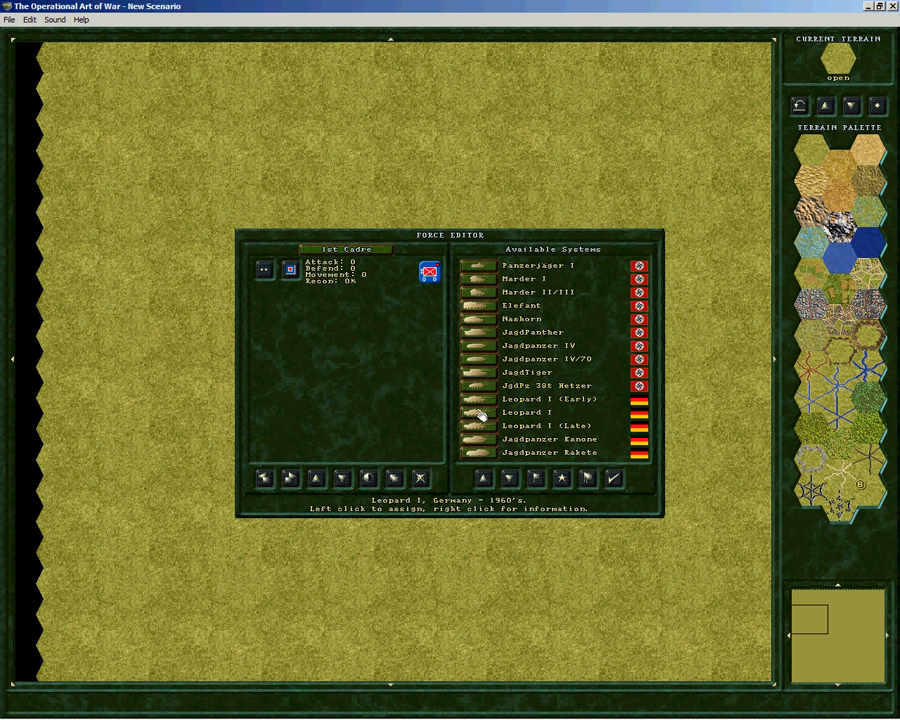
click(508, 413)
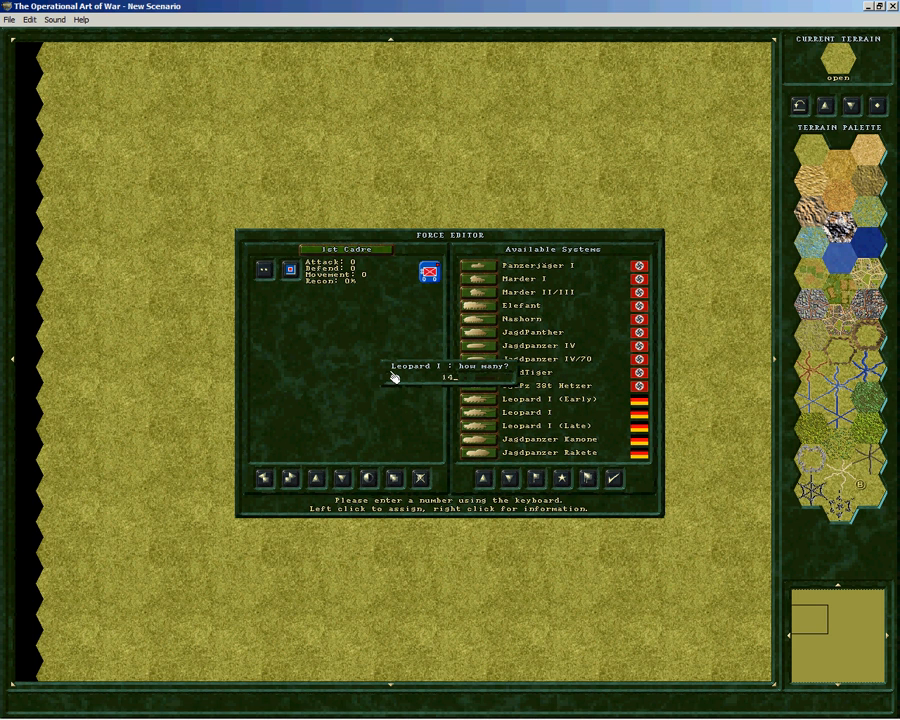
click(393, 377)
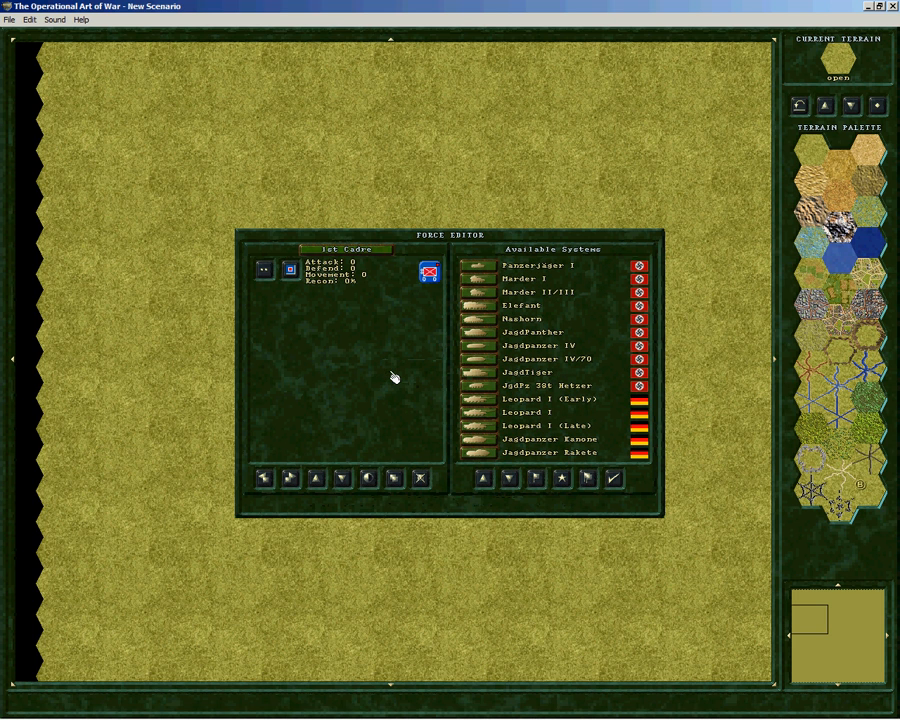
- Rename the unit as Unit 1
click(354, 252)
text(Unit 1)
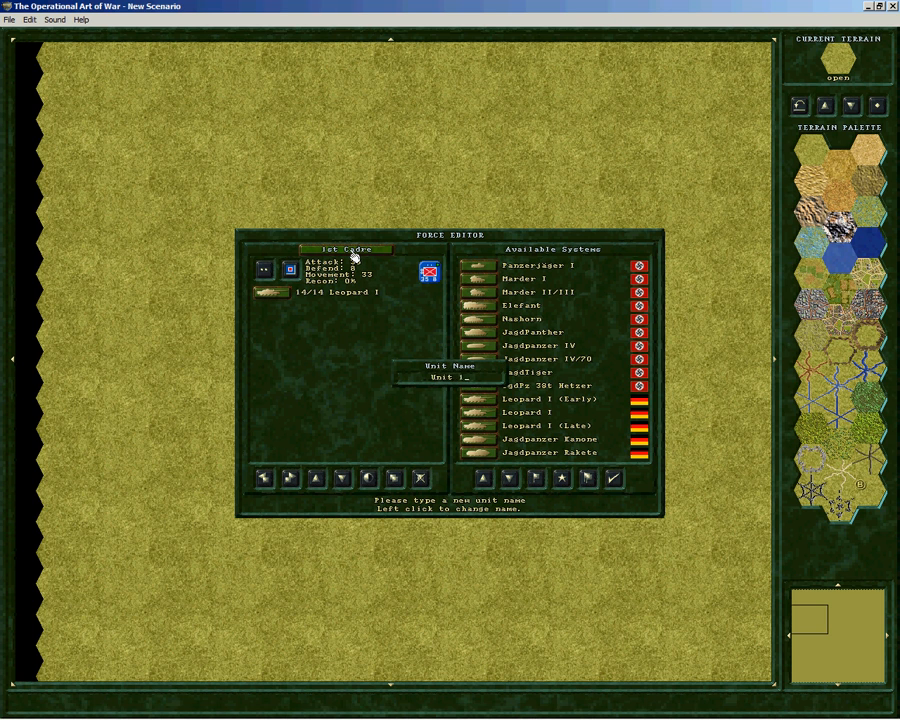
key(Return)
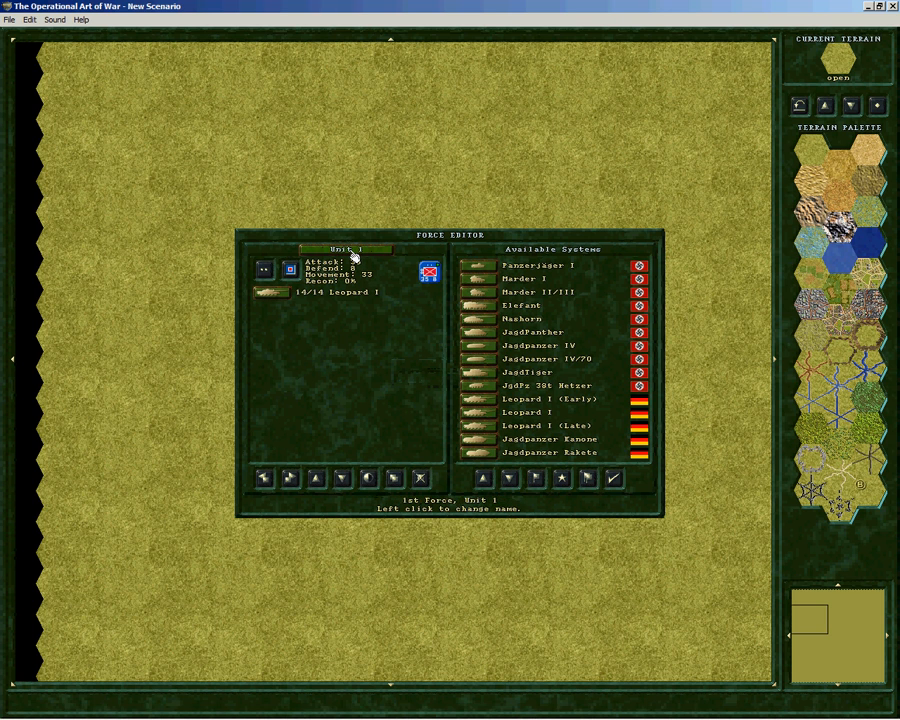
- Set Unit 1's size symbol to III and its icon colors to white on black
click(264, 270)
click(455, 386)
click(290, 270)
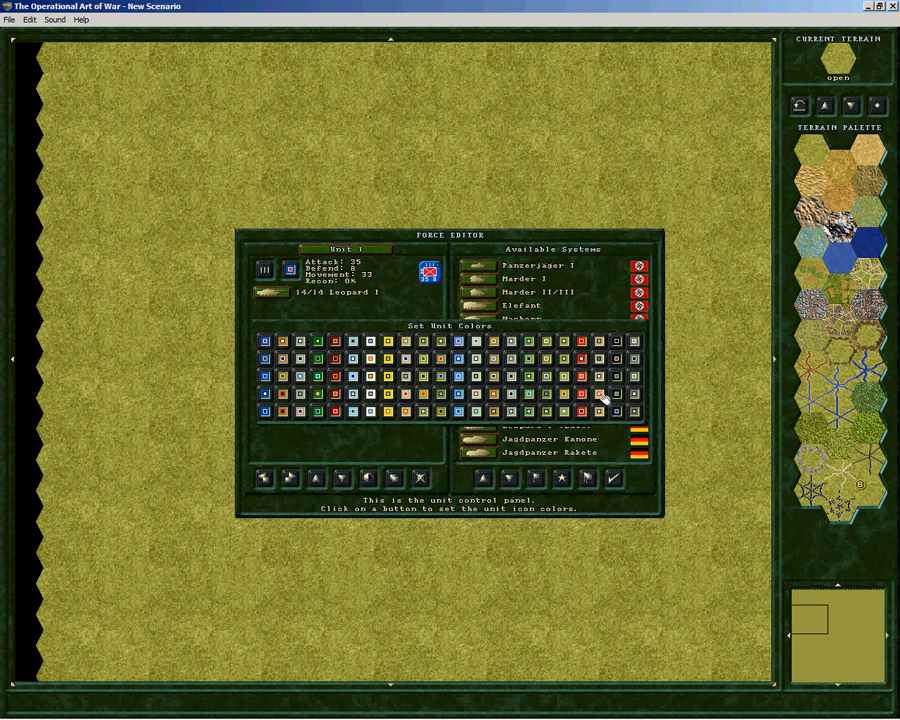
click(621, 356)
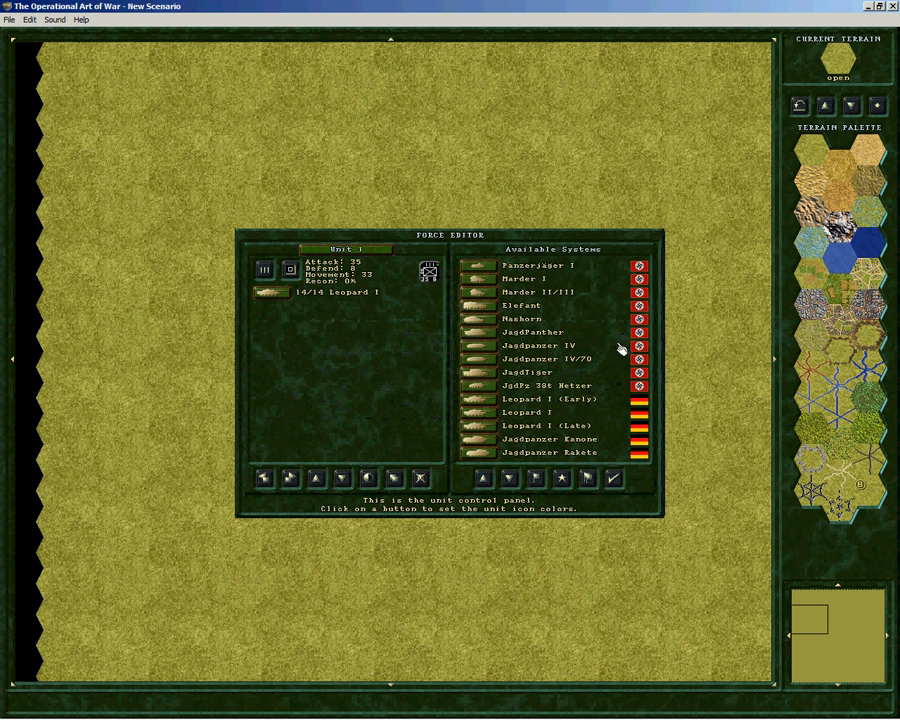
- View the readiness, supply level and proficiency options for Unit 1 without modifying any of them
click(369, 479)
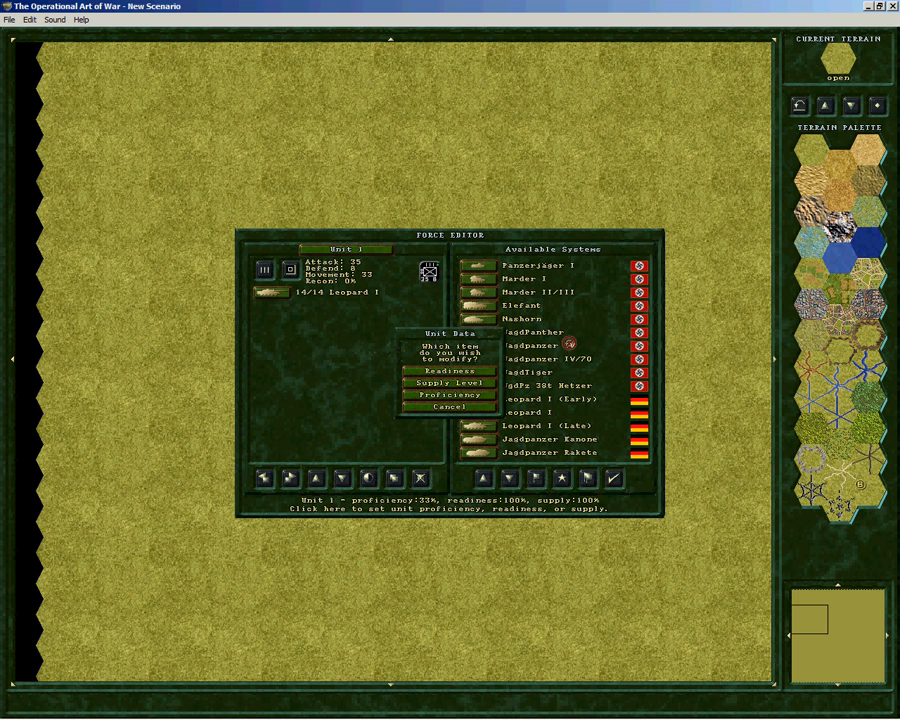
click(451, 408)
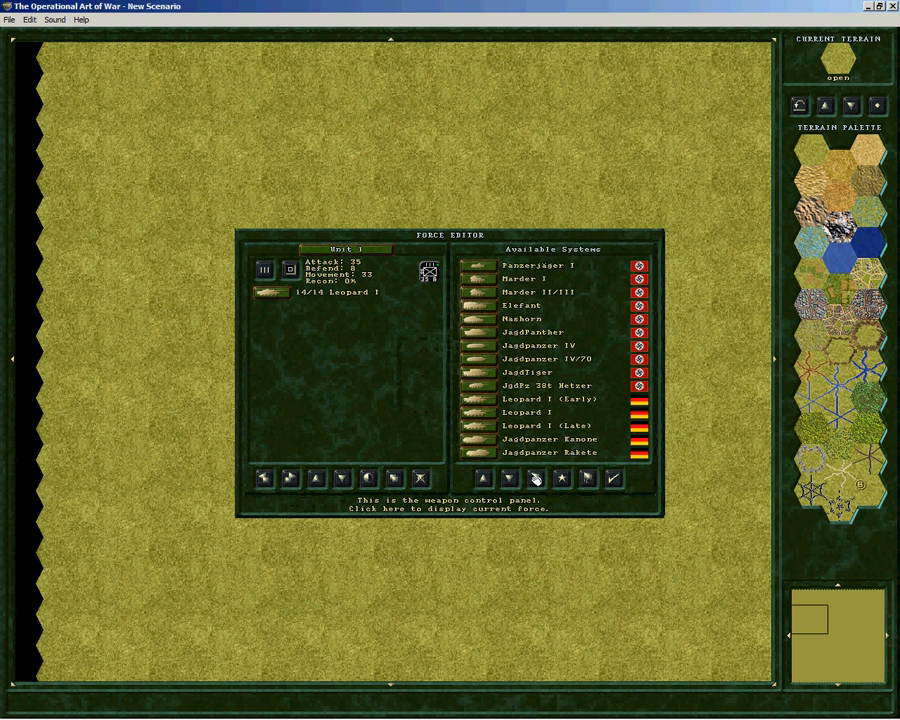
- Rename the force as Force 1 and assign Unit 1 to the 1st Formation
click(536, 479)
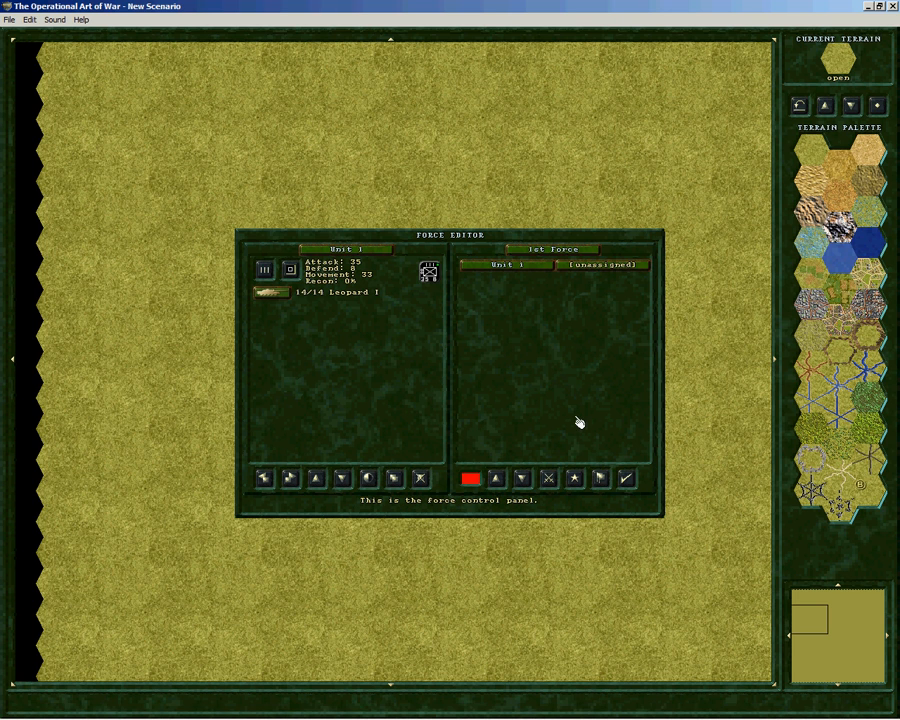
click(537, 253)
text(Force 1)
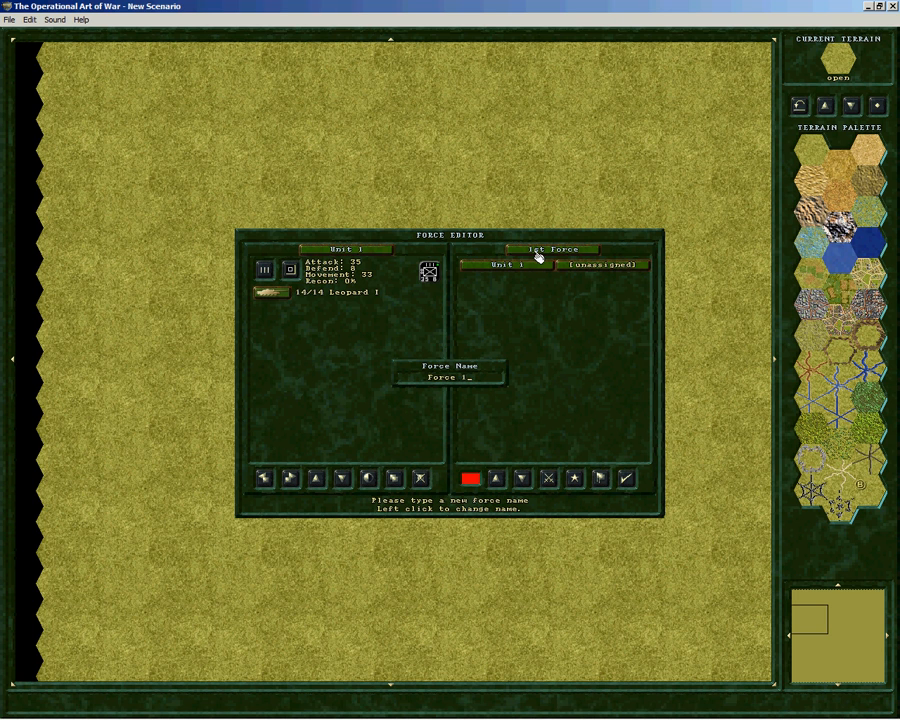
key(Return)
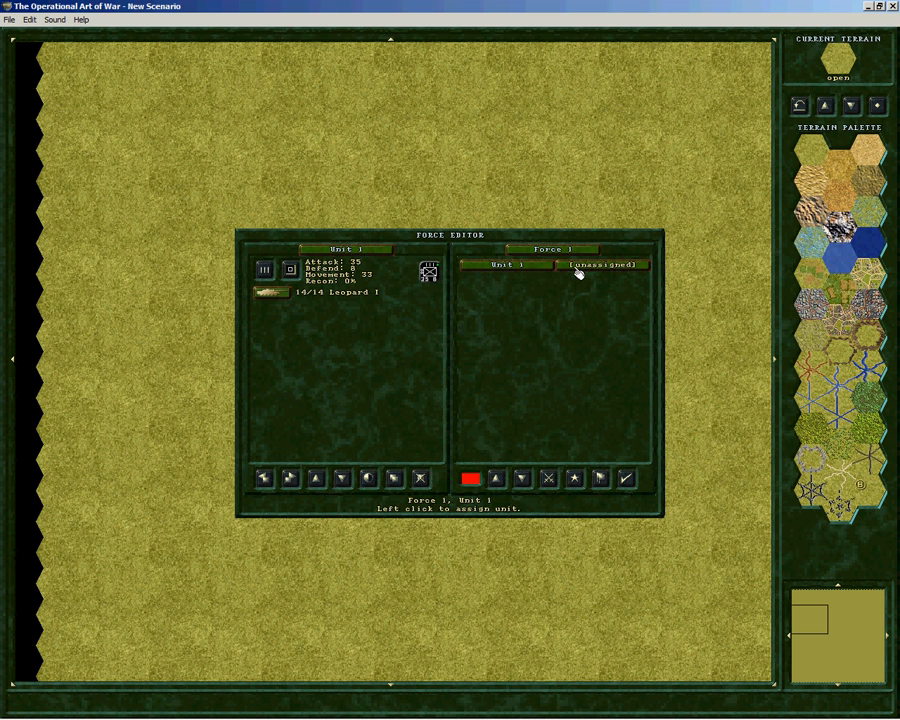
click(578, 268)
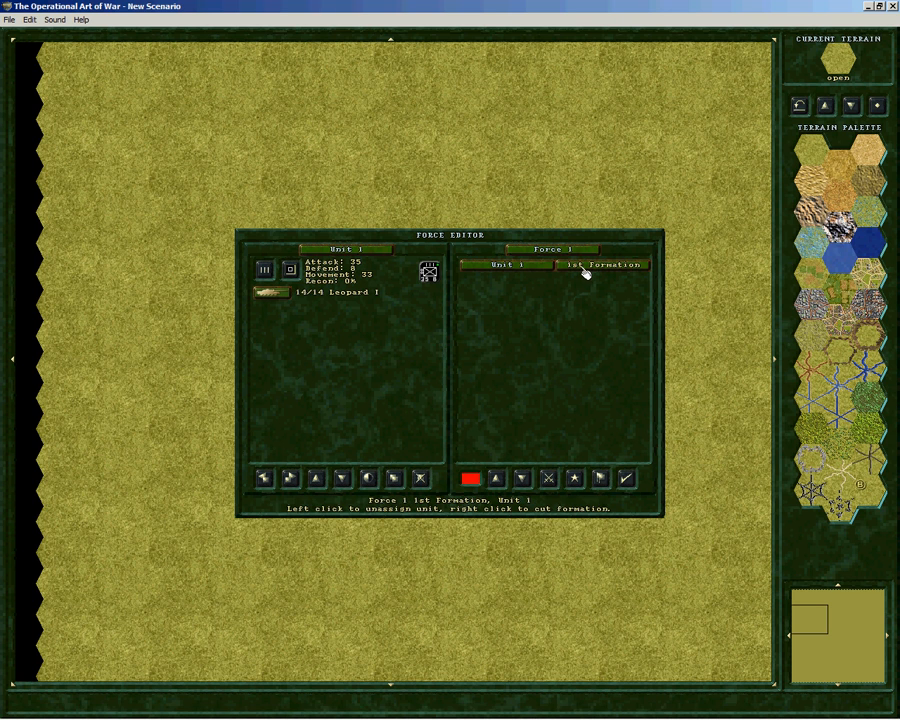
- Display the formation containing Unit 1 and accept 100 for both its proficiency and its supply
click(576, 479)
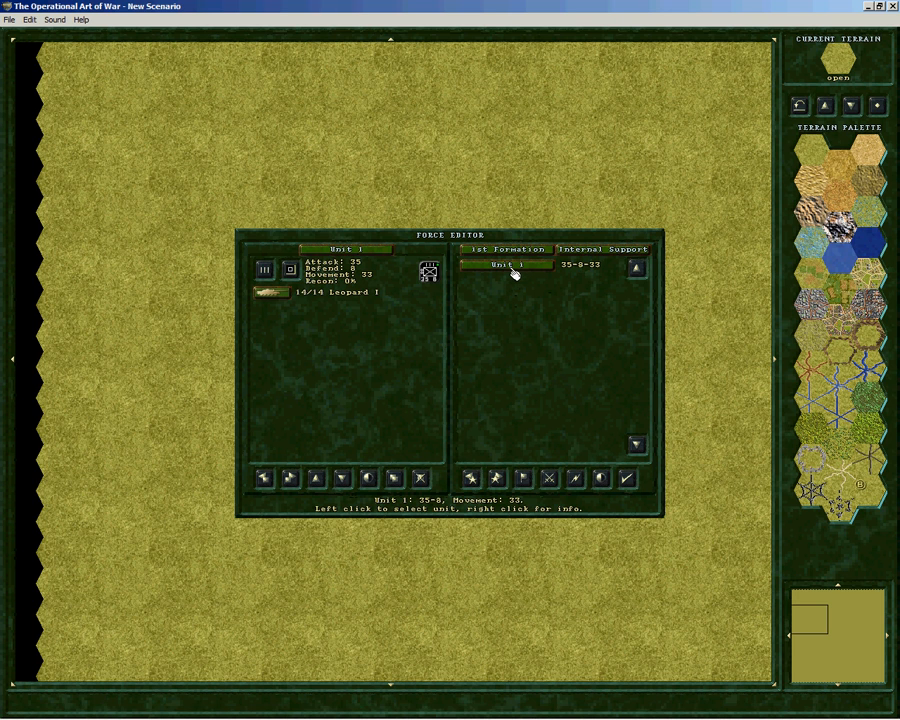
click(577, 482)
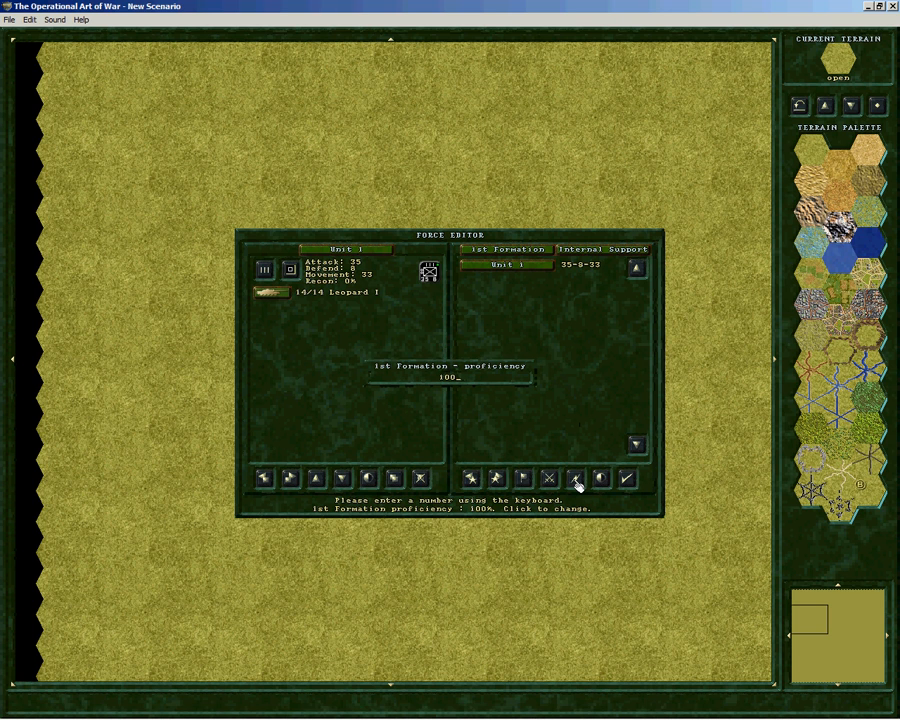
key(Return)
click(603, 482)
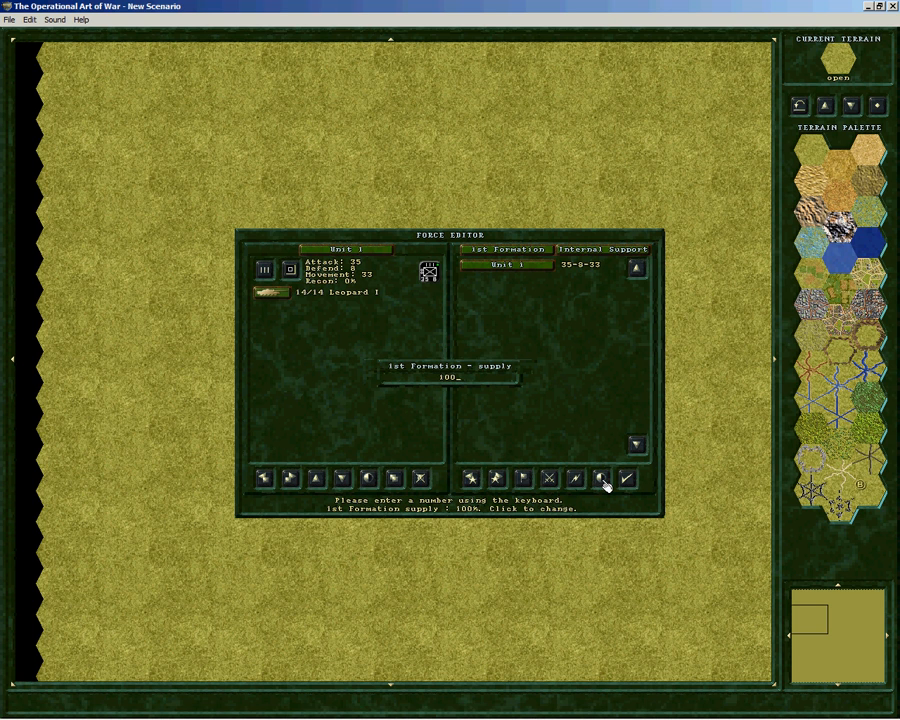
key(Return)
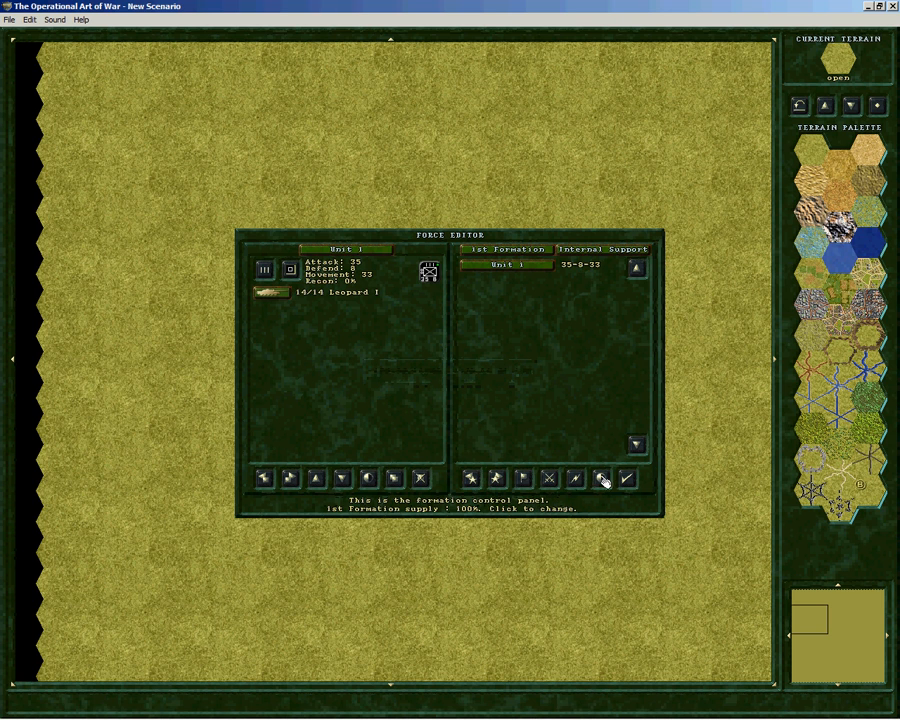
- Set the formation's support scope to Force Support and rename the formation as Formation 1
click(578, 252)
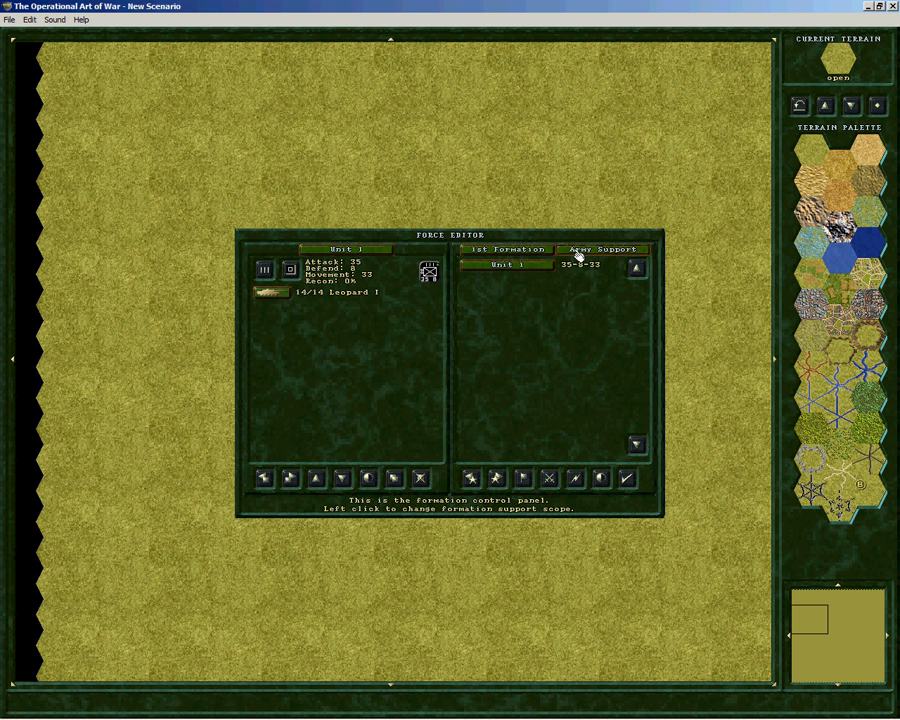
click(578, 252)
click(521, 256)
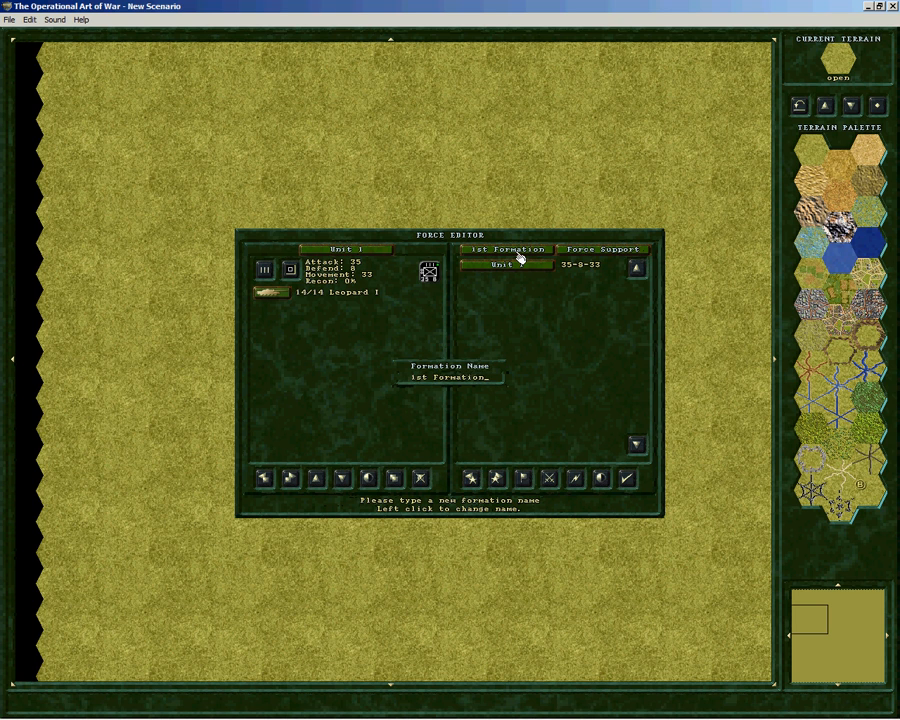
text(Formation 1)
click(519, 258)
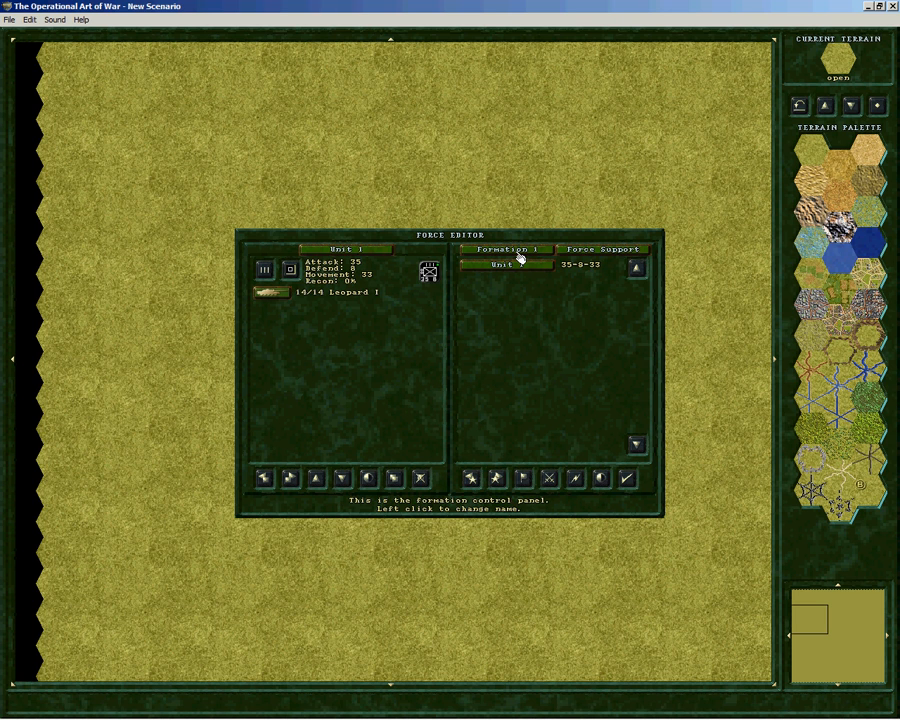
- Return from the formation view, switch to the 2nd Force and assign 45 Light Rifle AT- Squads to the 1st Cadre
click(523, 480)
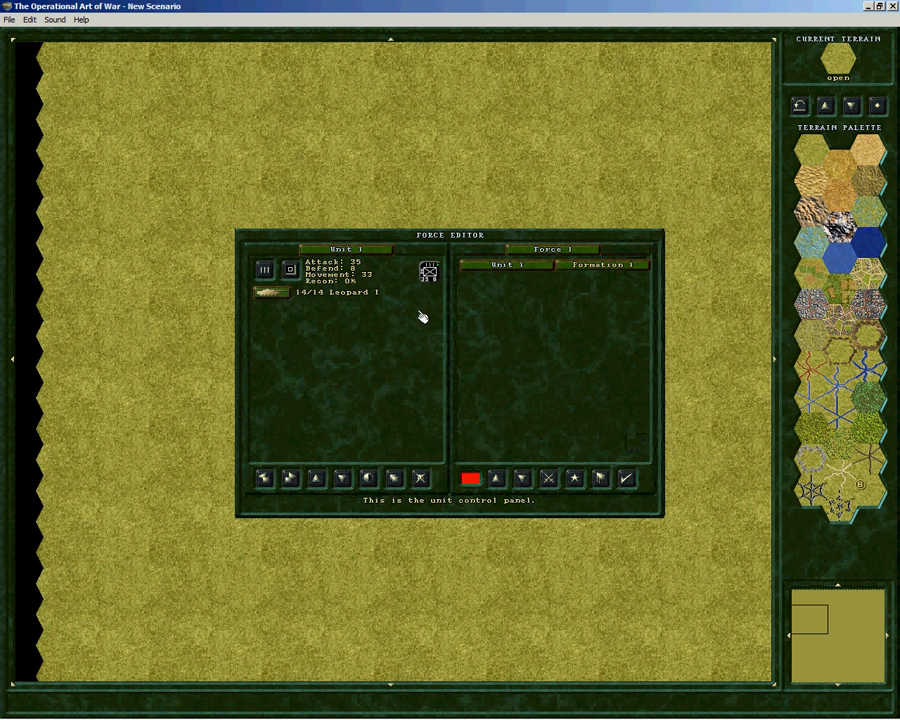
click(601, 479)
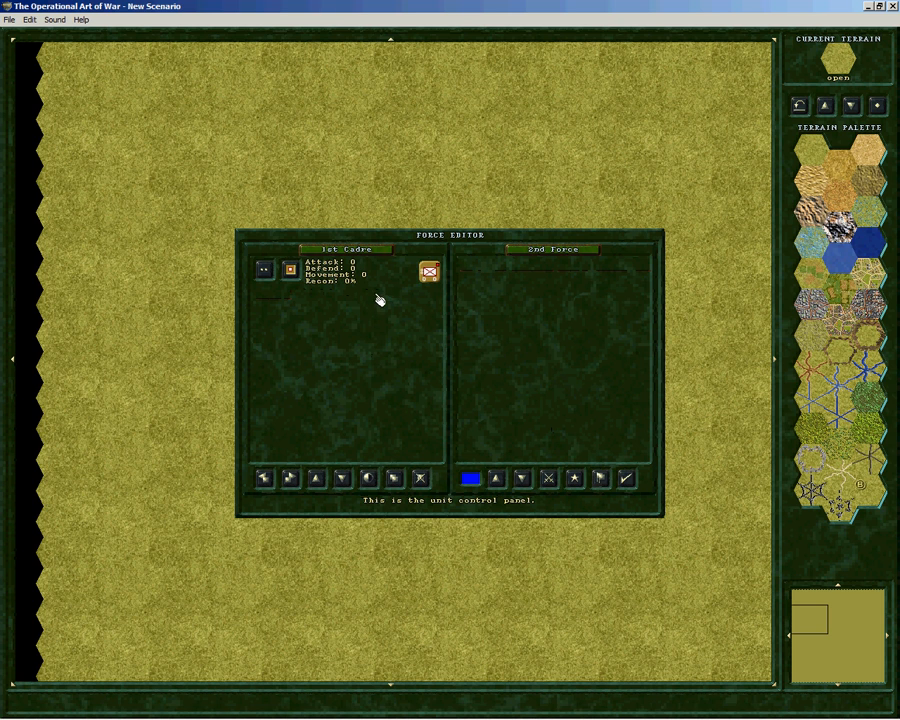
click(550, 480)
click(494, 412)
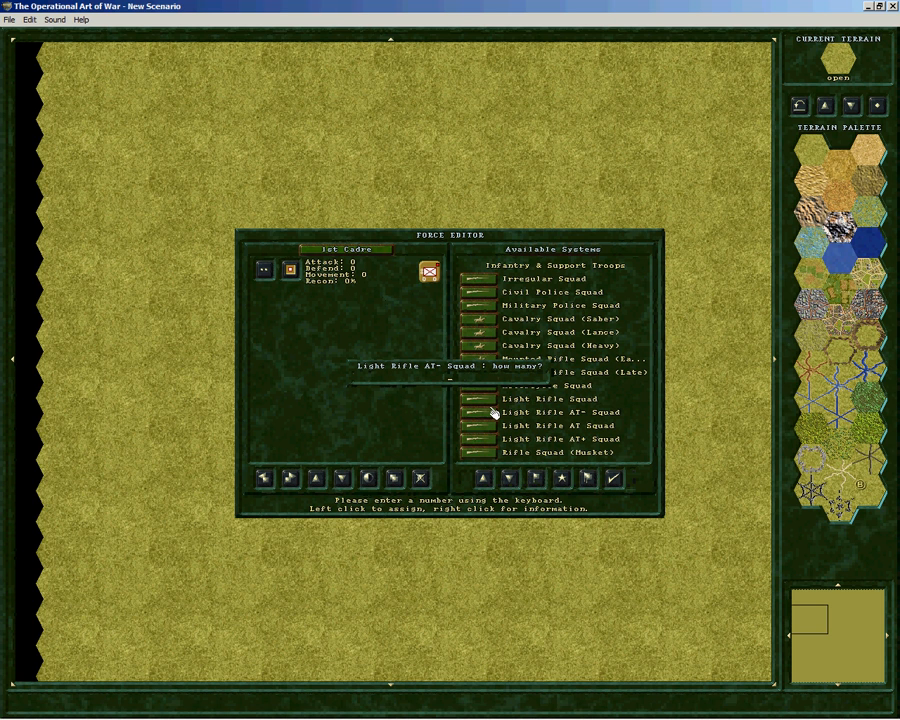
key(Return)
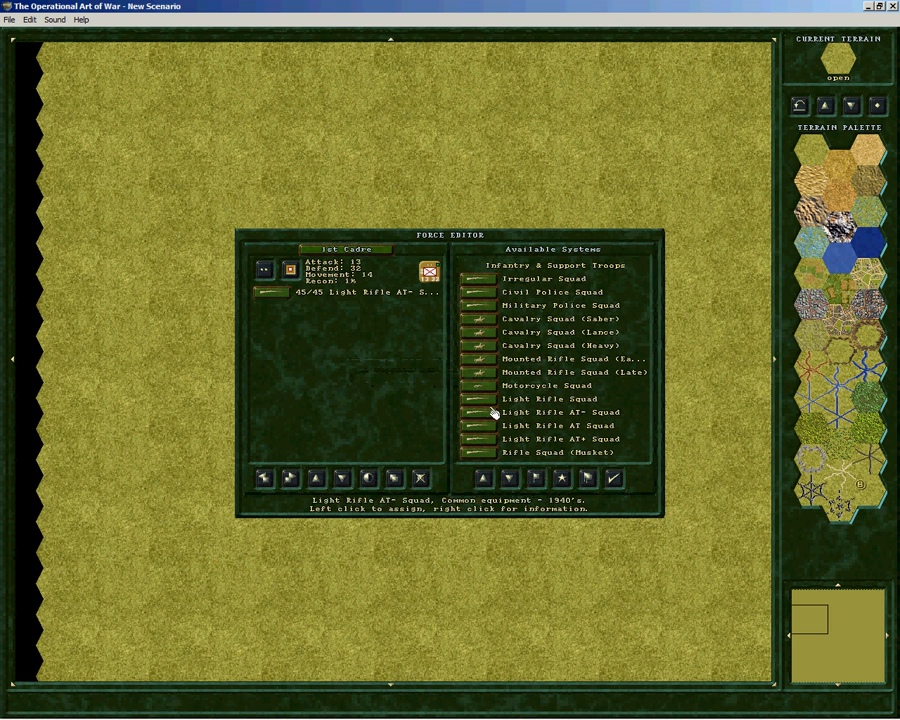
- Set the 1st Cadre's size symbol to III and give its unit icon a white color scheme
click(262, 272)
click(452, 382)
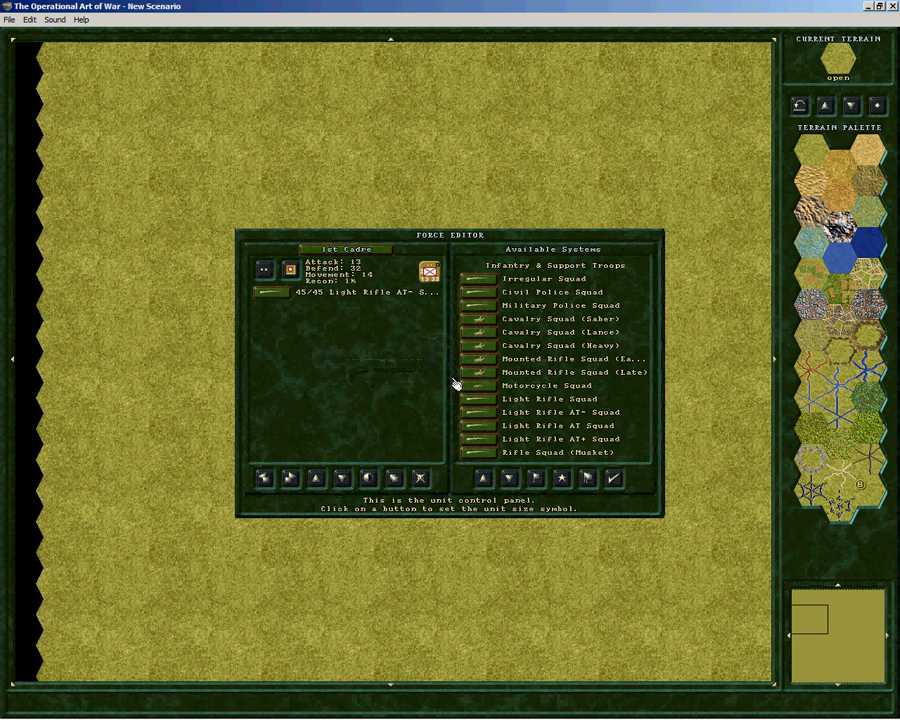
click(291, 271)
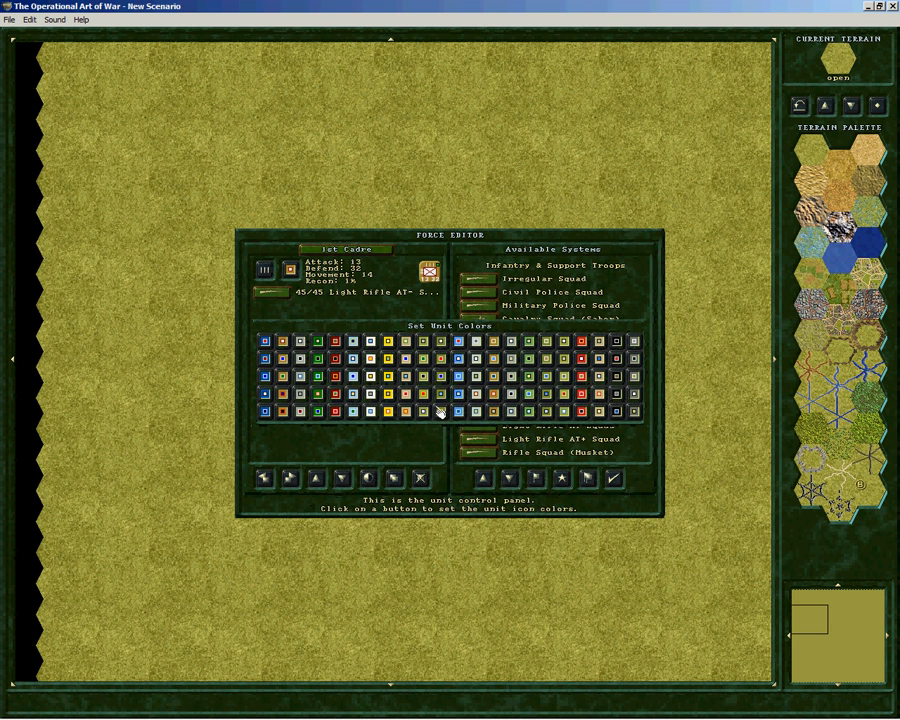
click(370, 400)
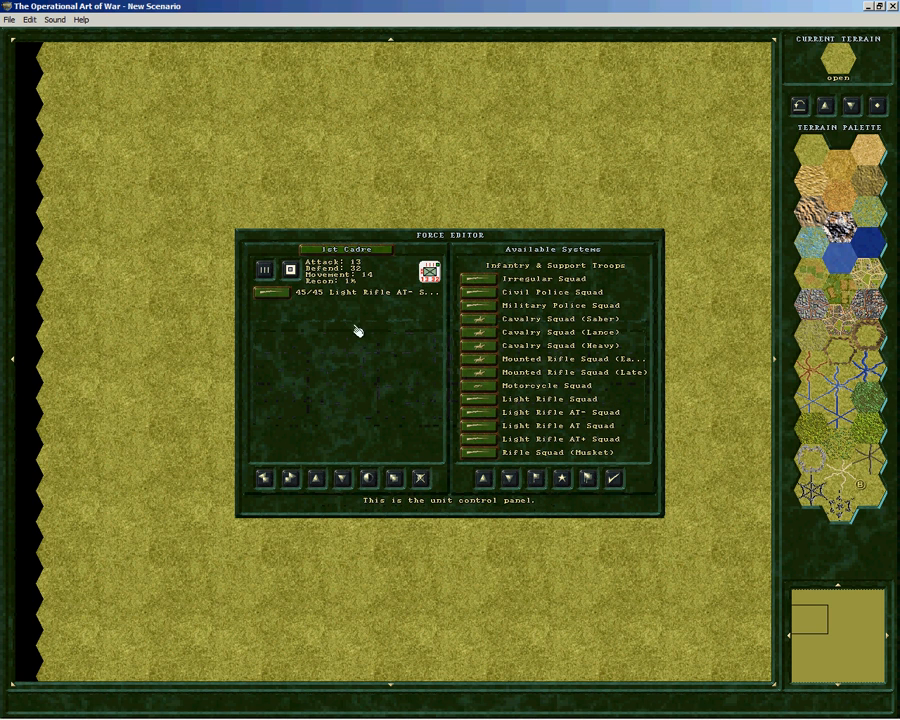
- Rename the 1st Cadre as Unit 1 and set its proficiency to 56
click(324, 256)
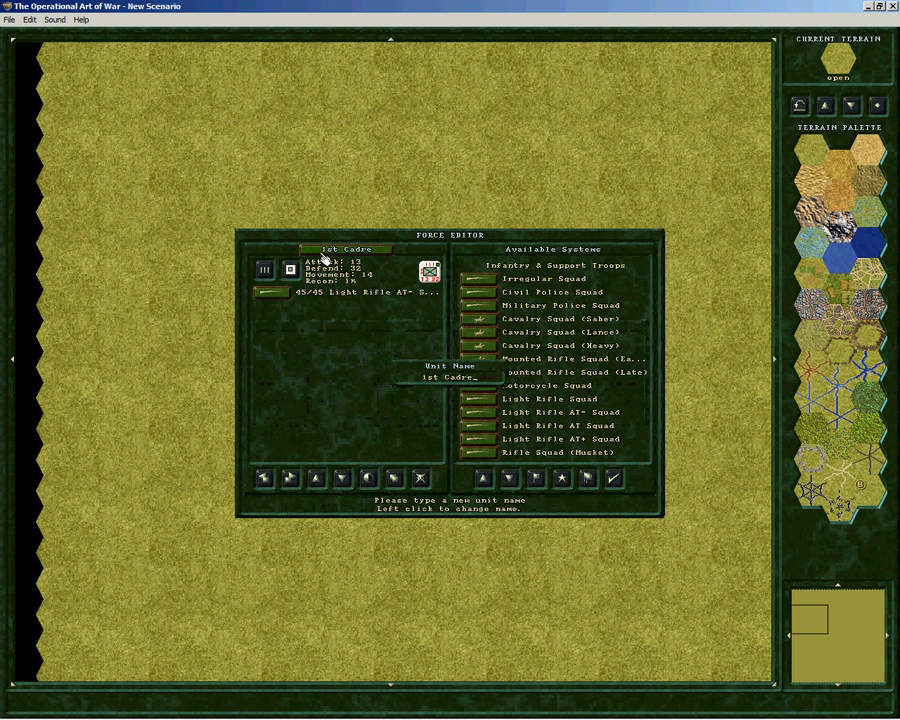
text(Unit 1)
key(Return)
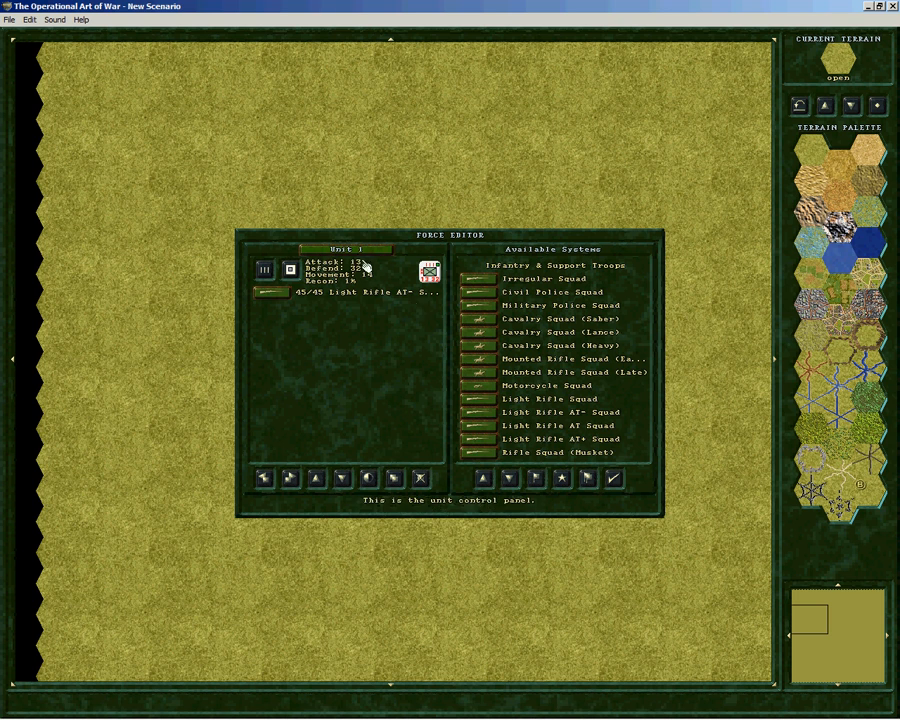
click(342, 478)
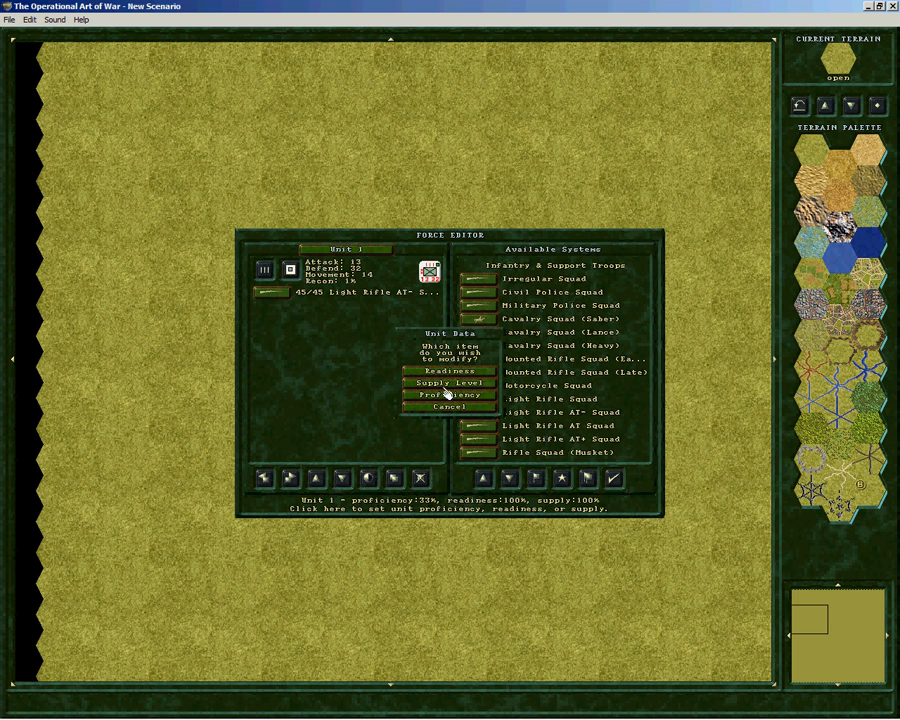
click(447, 395)
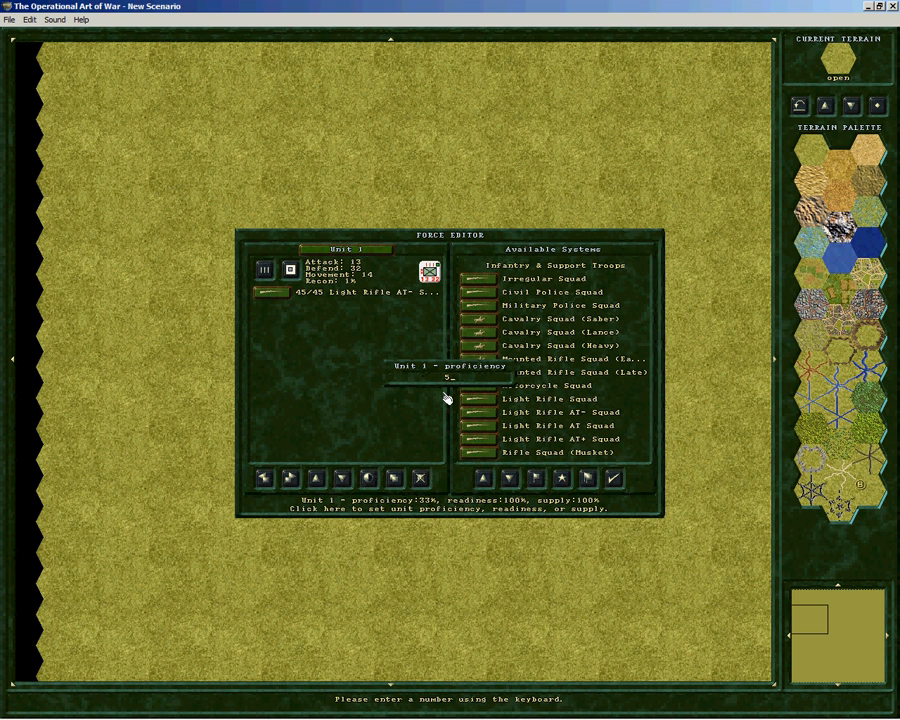
text(56)
key(Return)
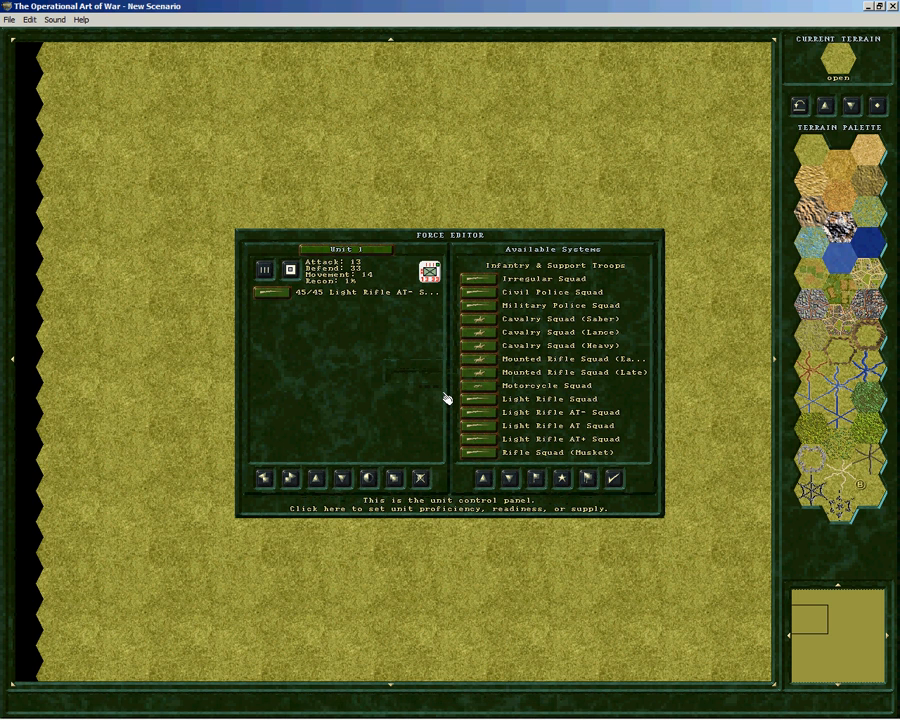
- Return to the 2nd Force's unit list and assign Unit 1 to the 1st Formation
click(563, 479)
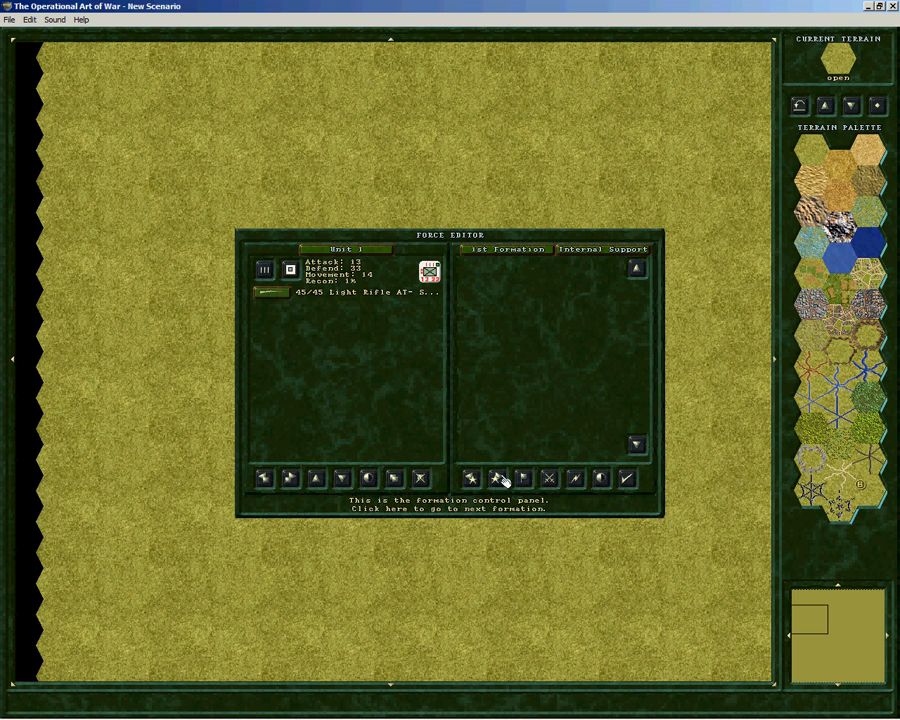
click(527, 484)
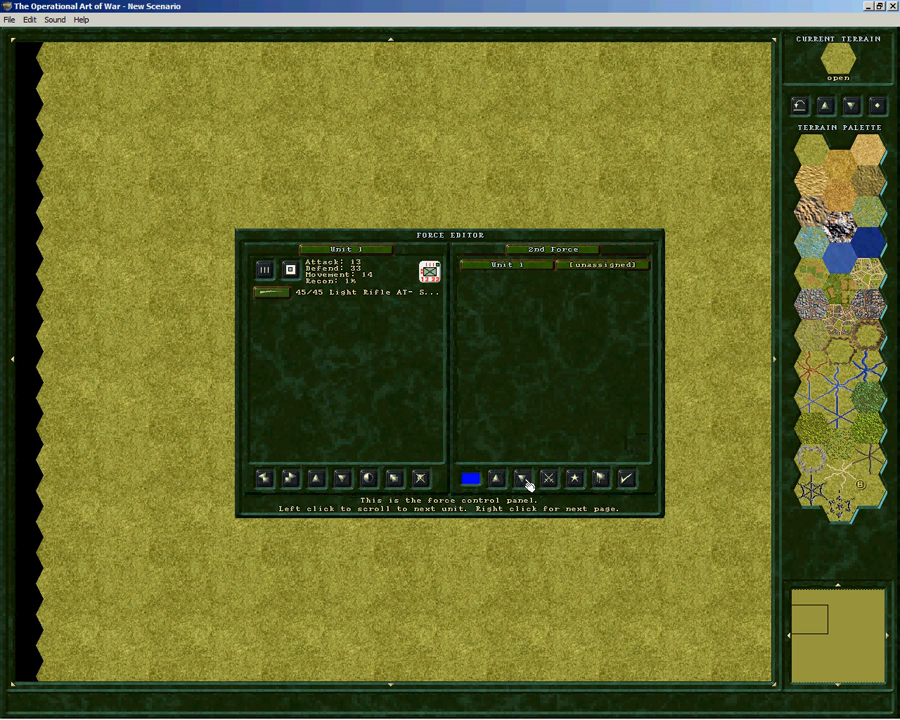
click(573, 265)
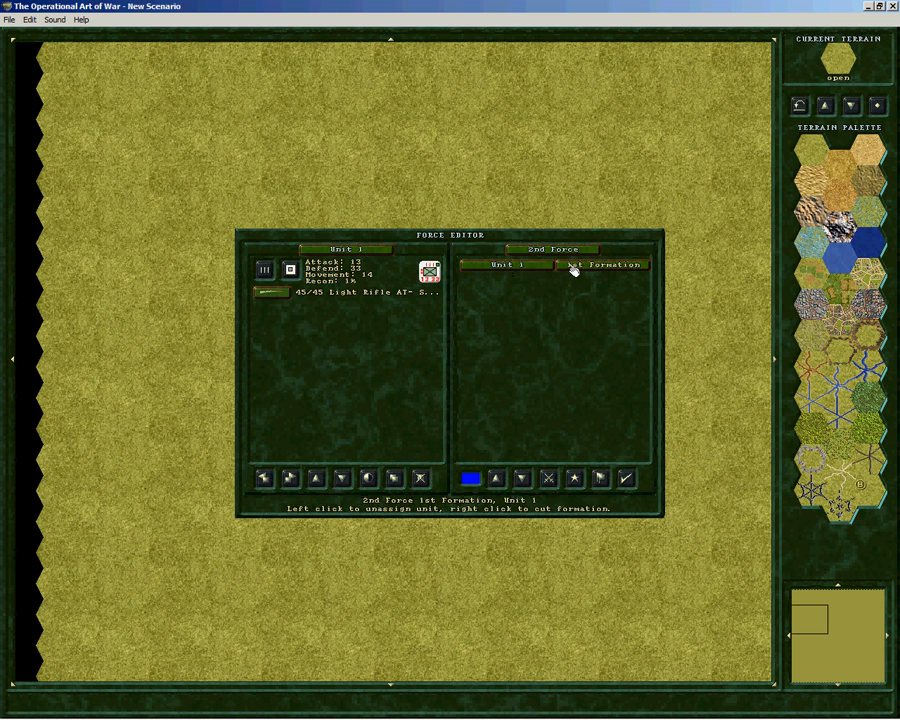
- Rename the 2nd Force as Force 2
click(538, 253)
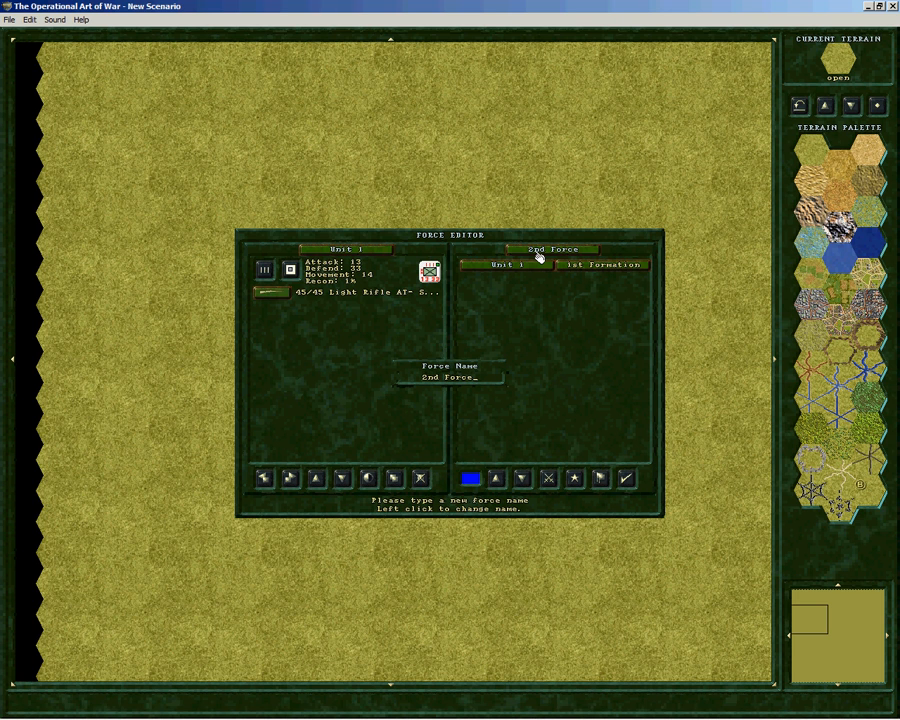
key(BackSpace)
key(BackSpace)
key(BackSpace)
key(BackSpace)
key(BackSpace)
key(BackSpace)
key(BackSpace)
key(BackSpace)
key(BackSpace)
text(Force 2)
key(Return)
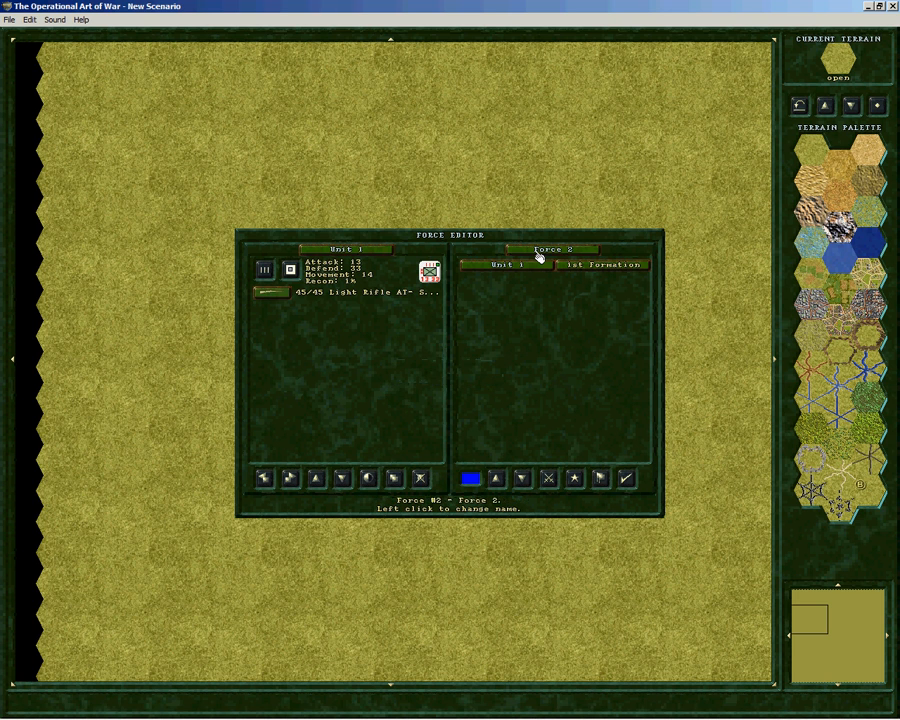
- Display Force 2's 1st Formation and accept the existing values for its proficiency and its supply
click(575, 479)
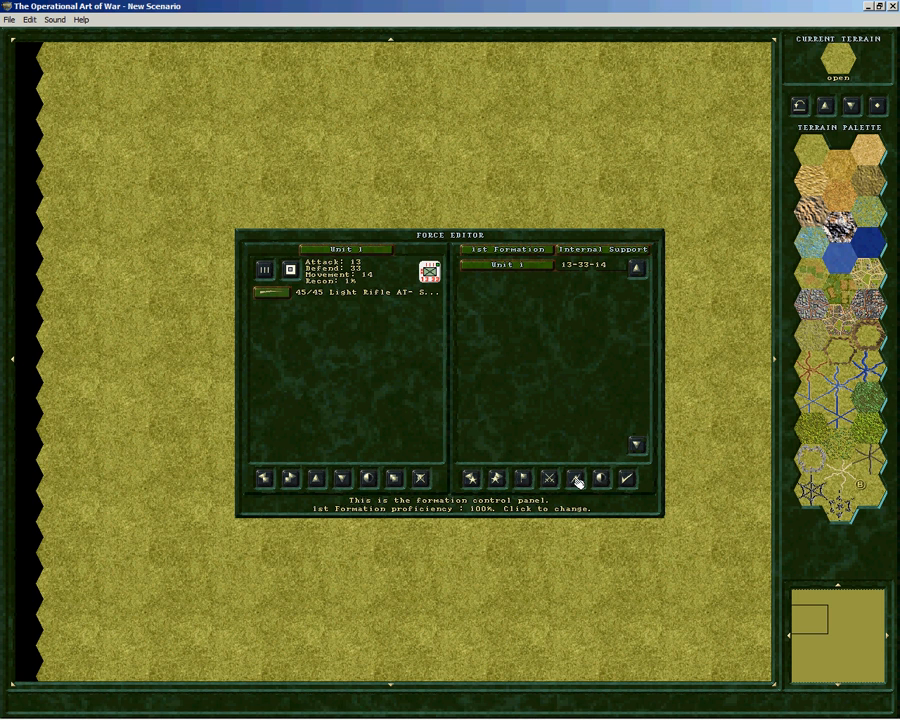
click(577, 481)
key(Return)
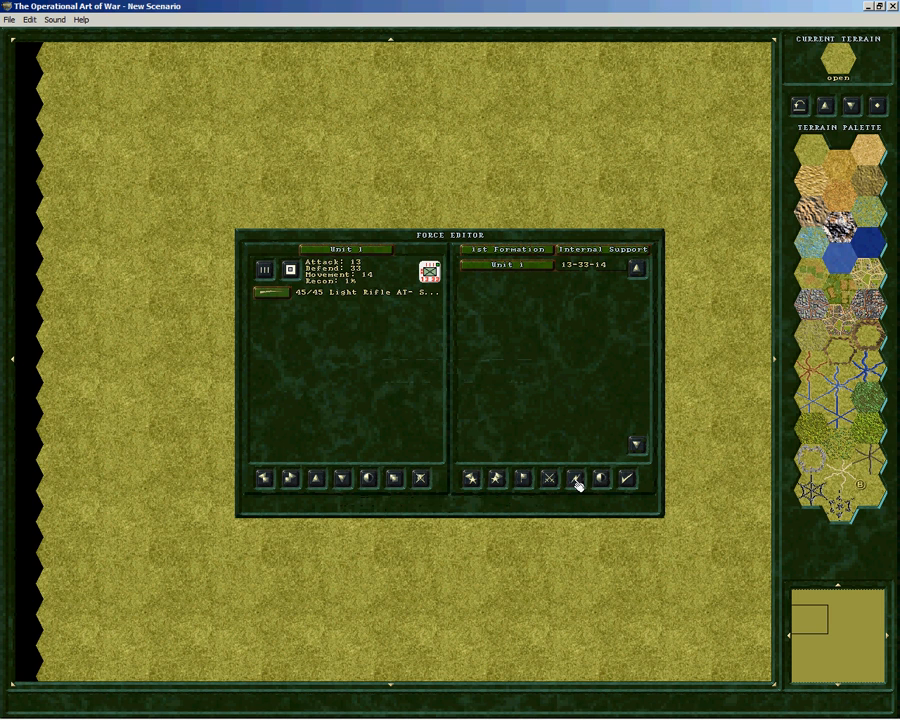
click(602, 481)
key(Return)
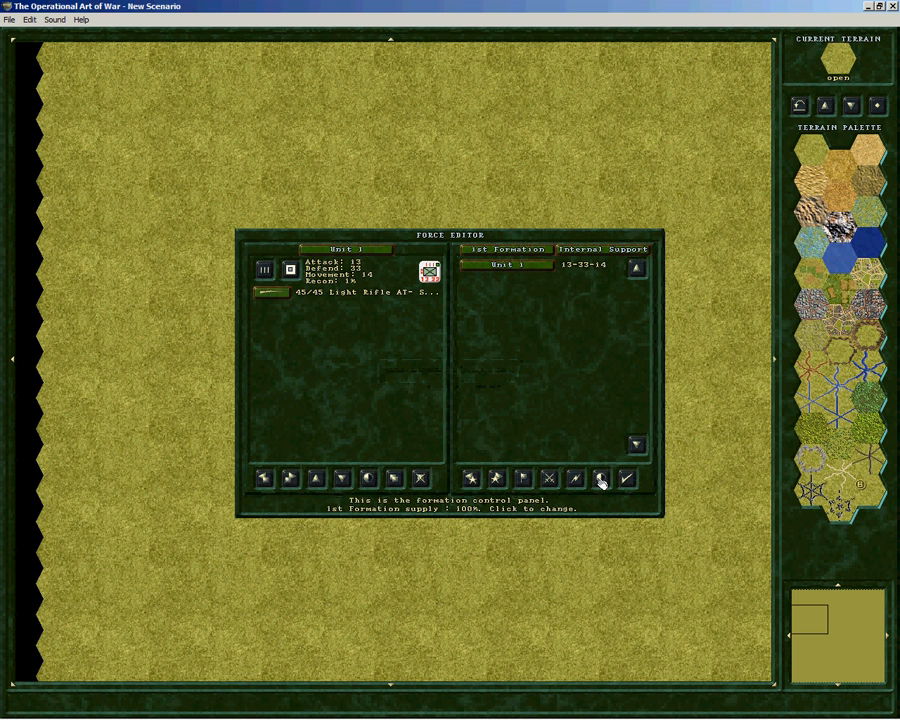
- Set the 1st Formation's support scope to Army Support and close the Force Editor
click(595, 251)
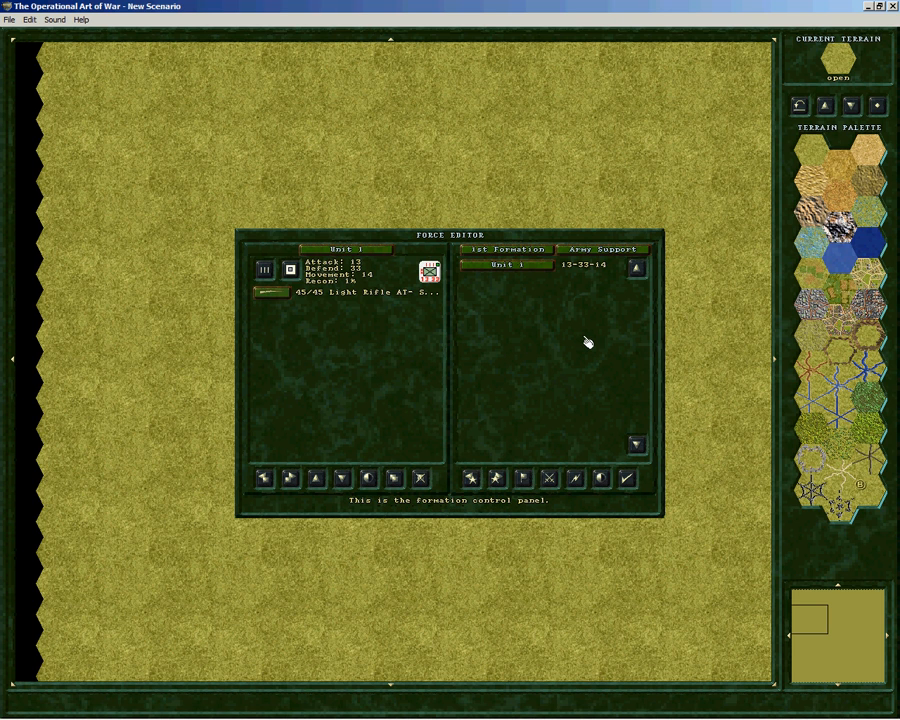
click(522, 479)
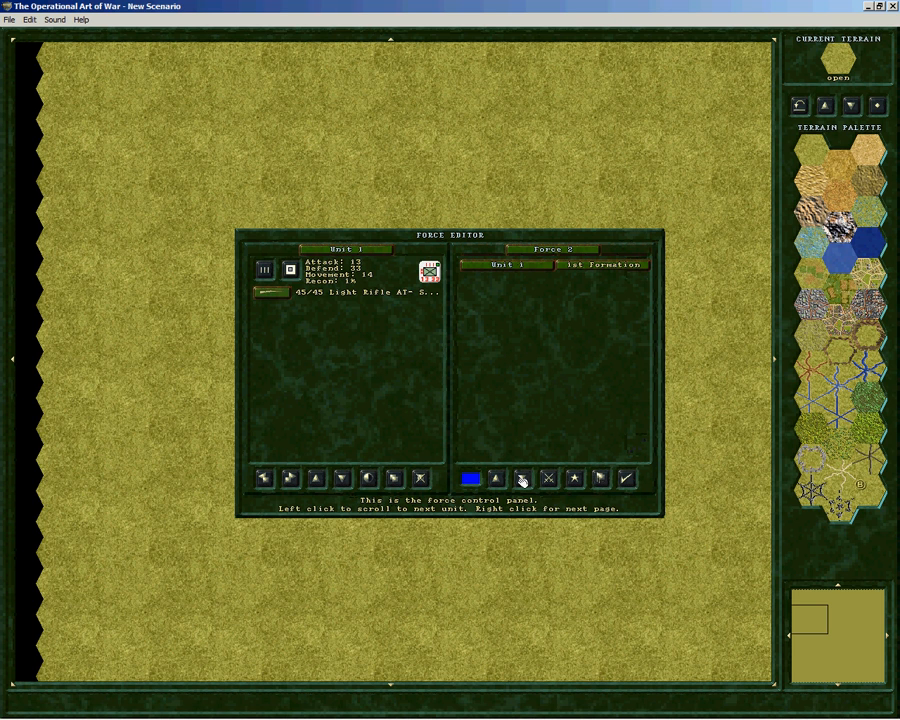
click(626, 481)
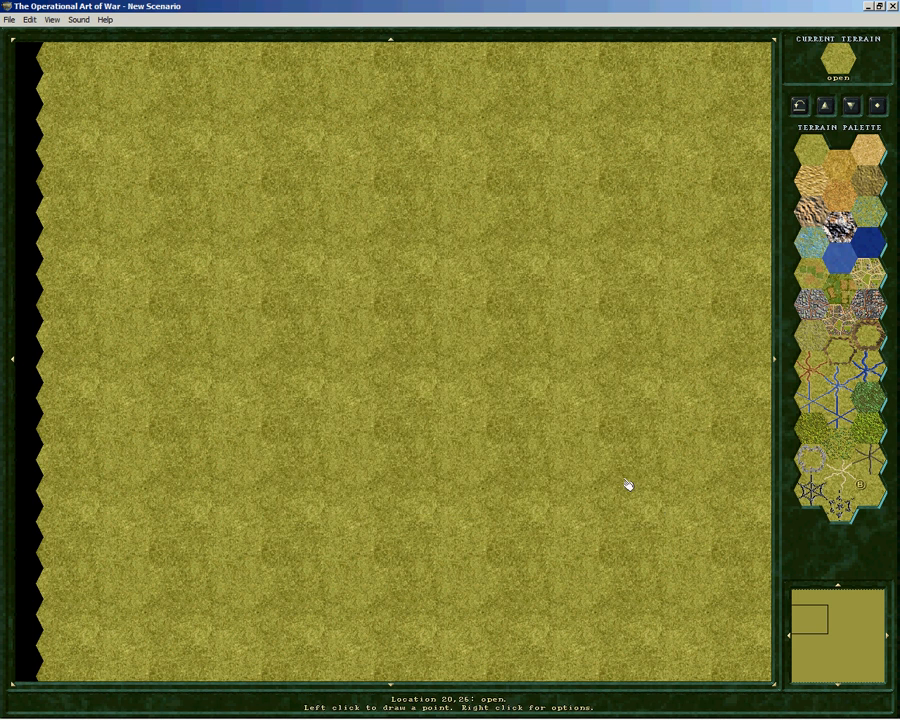
- Open the deployment editor, review its editing options and switch the deployment mode to Remove Unit
click(30, 19)
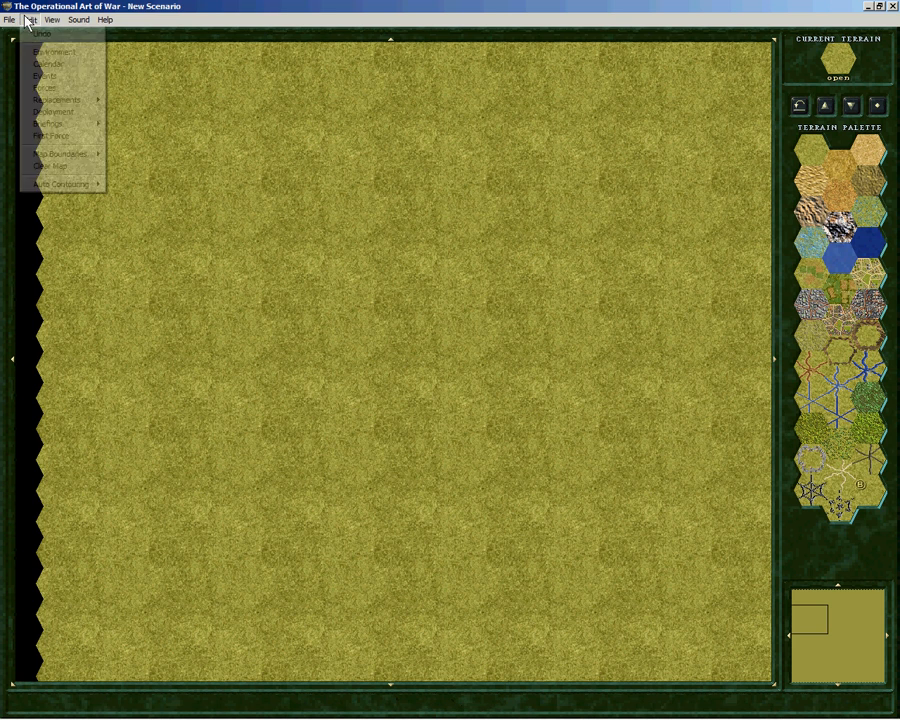
click(45, 113)
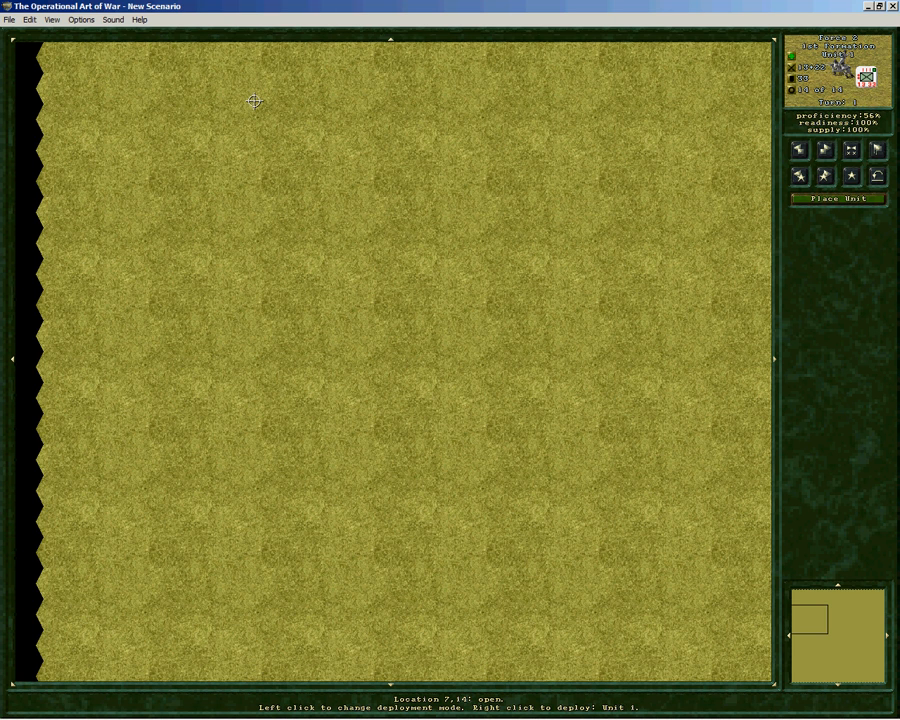
click(30, 20)
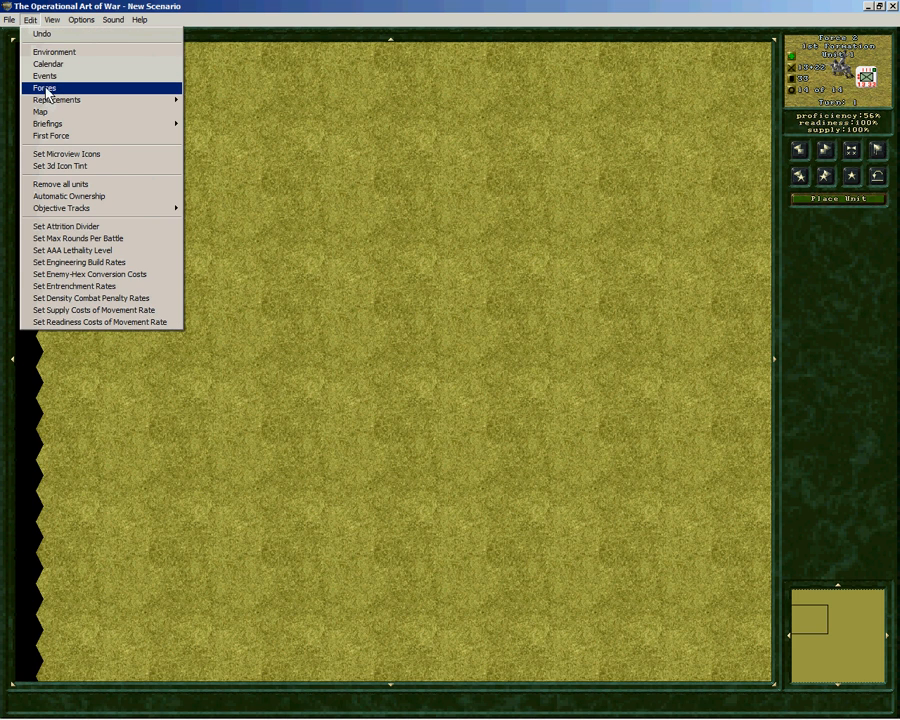
click(32, 21)
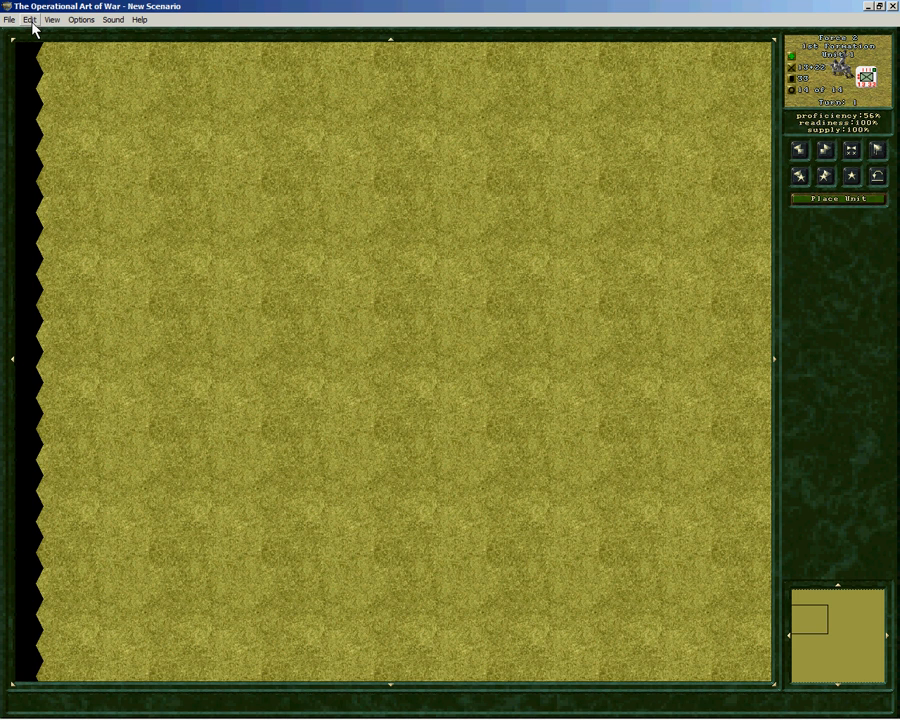
right_click(382, 210)
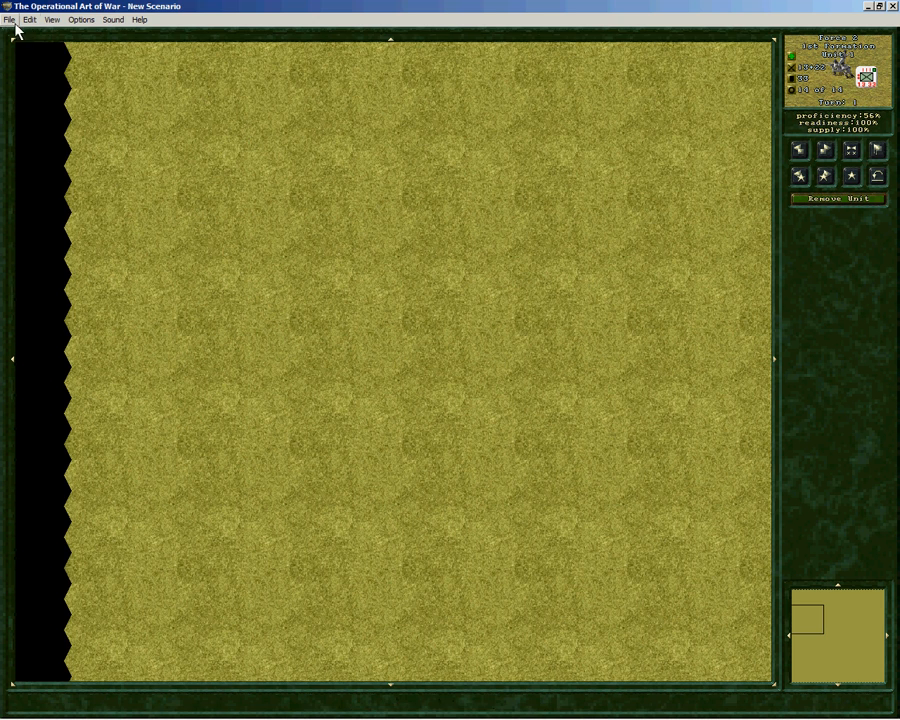
- Open the scenario file TGW 1941-1945.sce without saving the new scenario
click(10, 20)
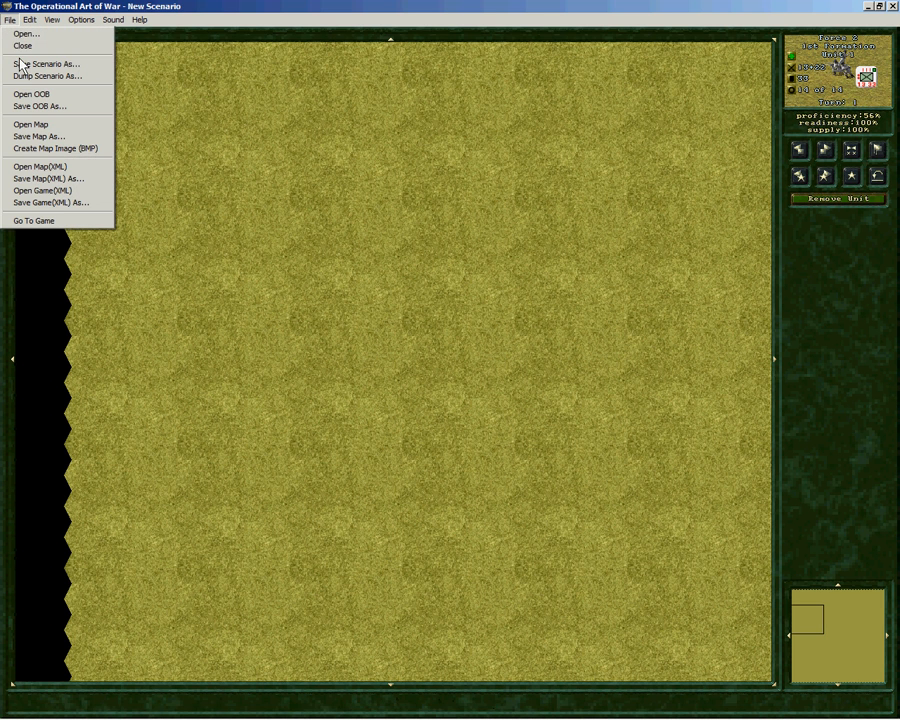
click(22, 34)
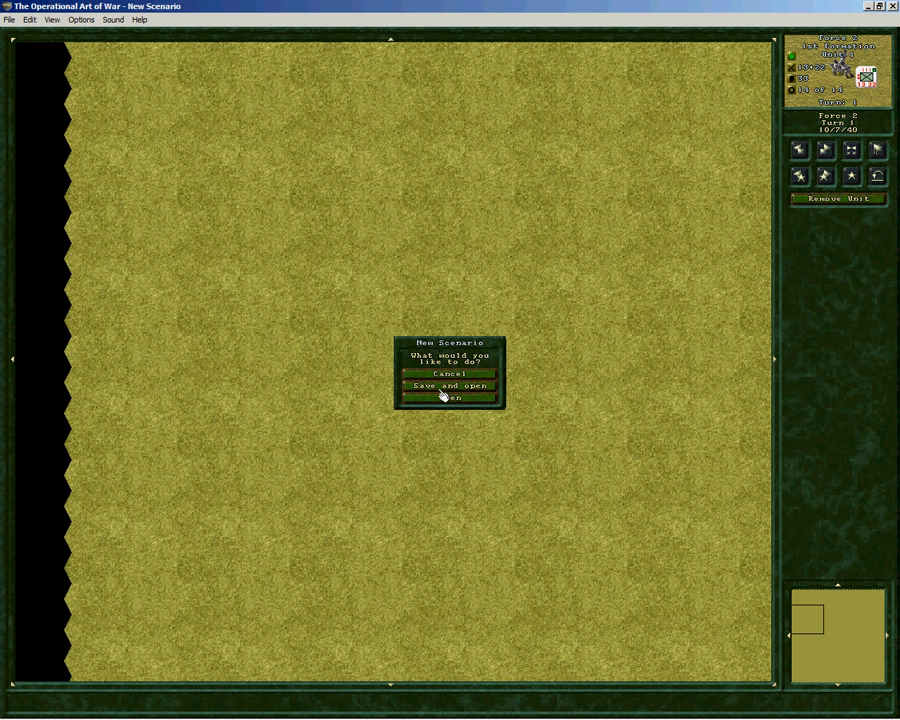
click(442, 398)
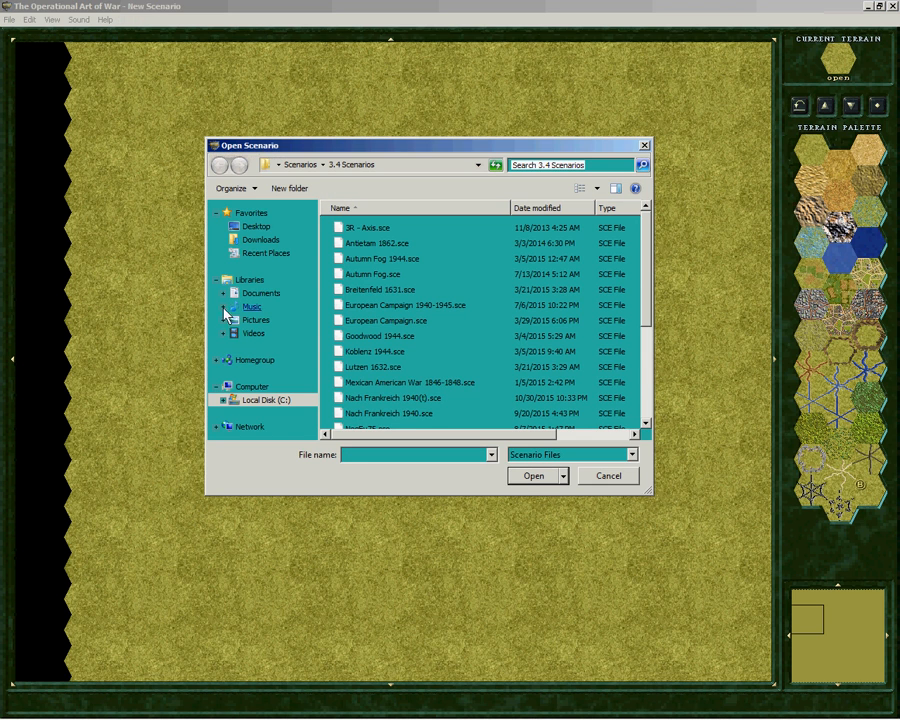
click(643, 397)
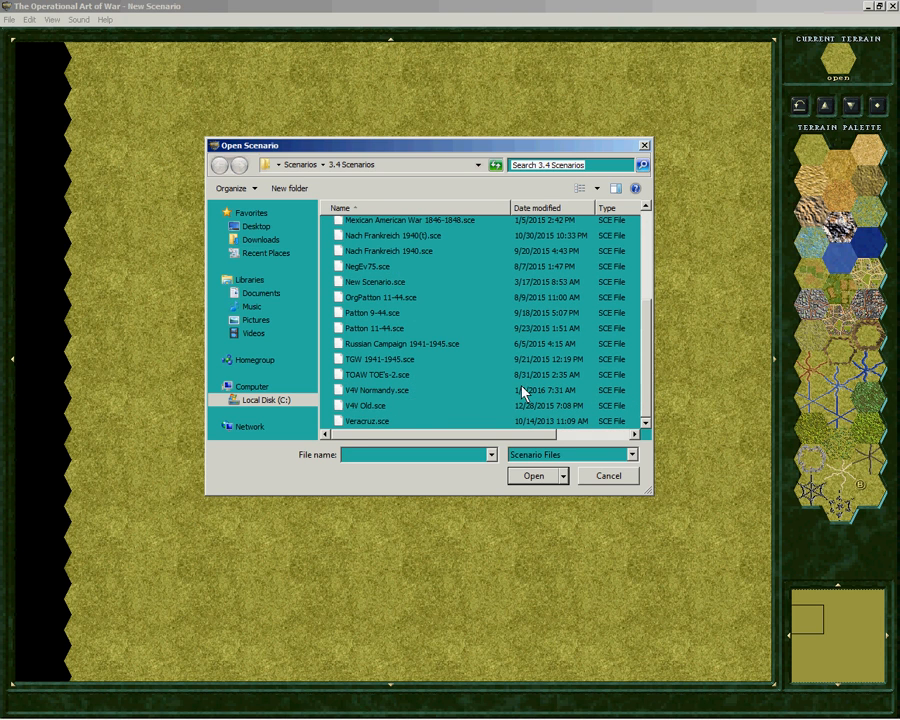
click(367, 361)
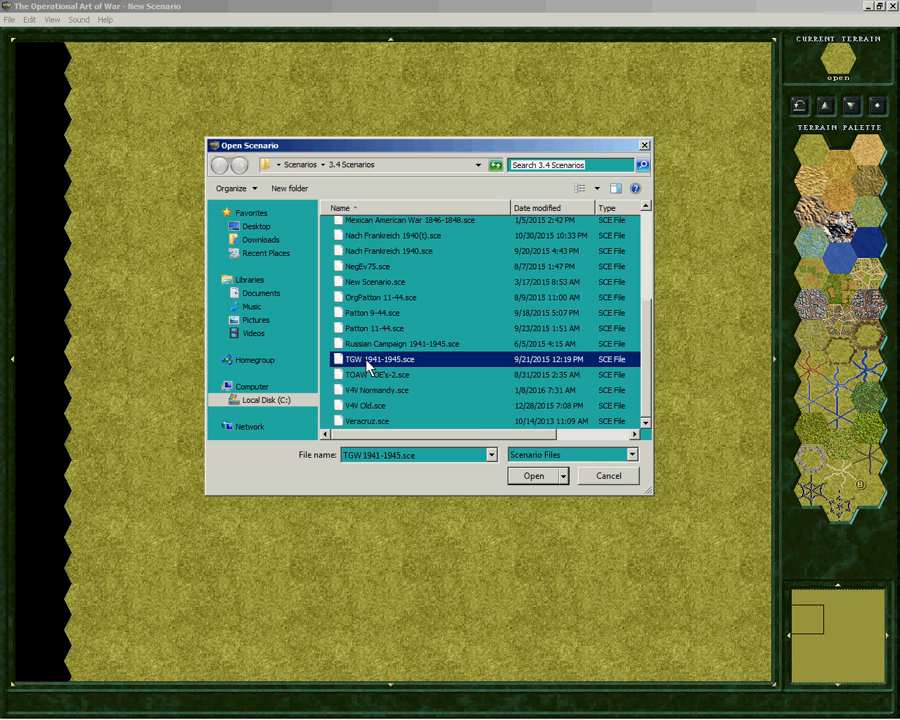
click(530, 476)
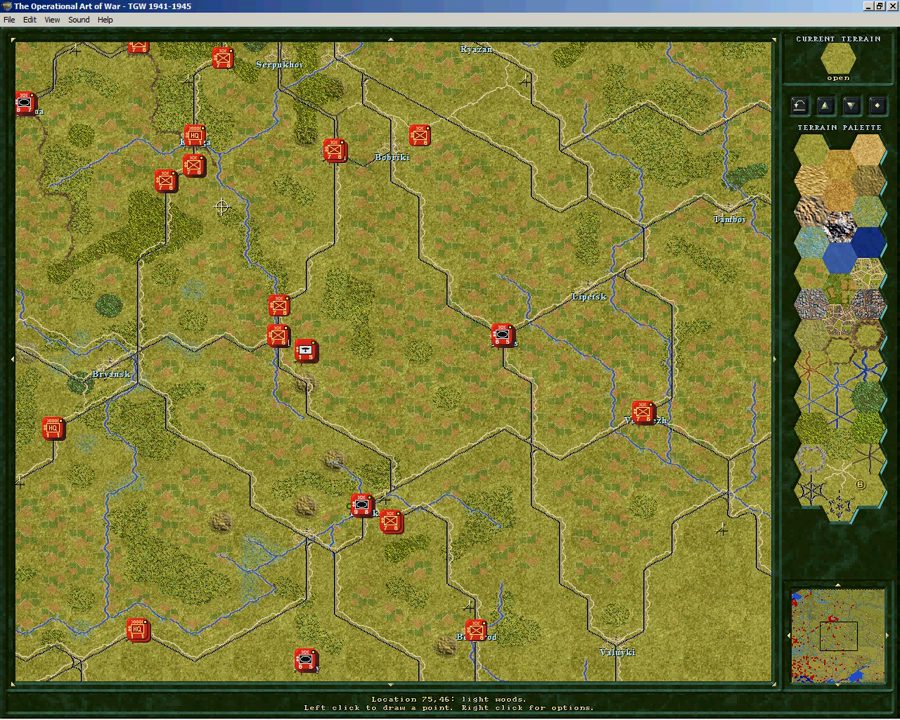
- Switch to the deployment editor and open the Force Editor for the loaded scenario
click(30, 19)
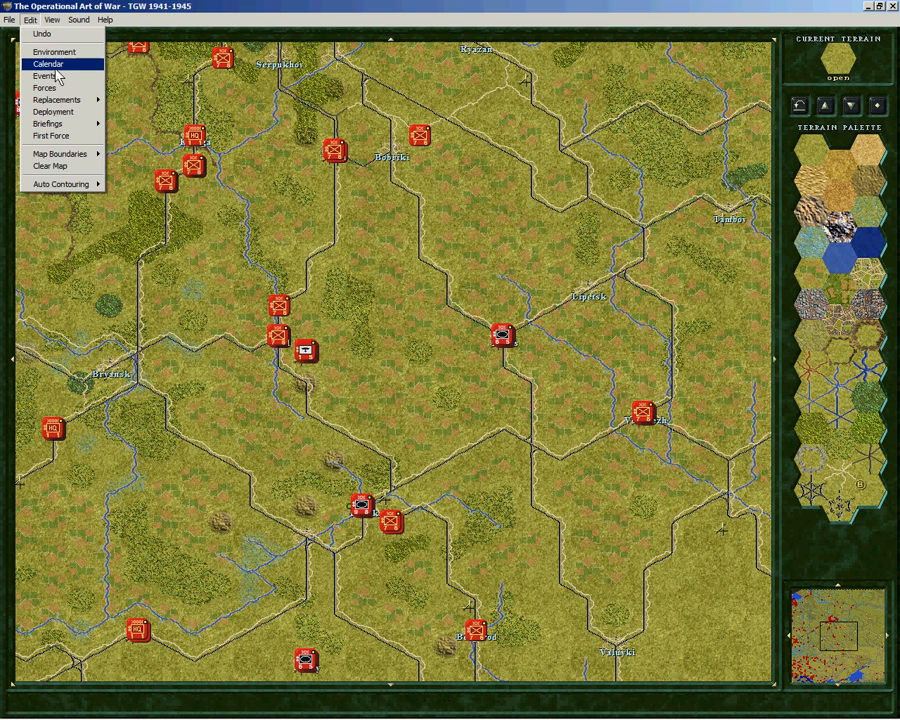
click(55, 112)
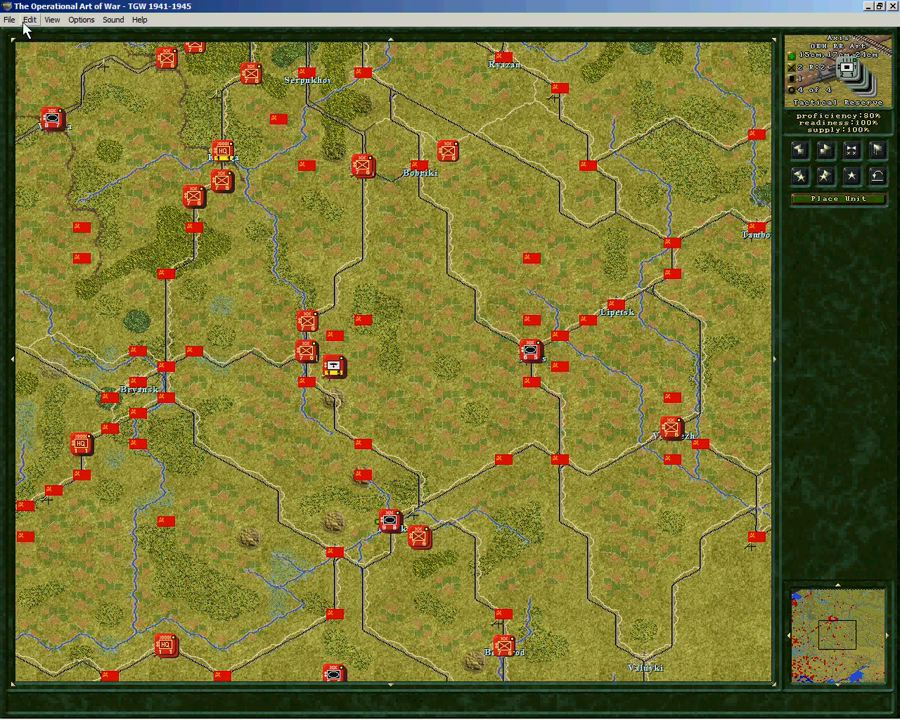
click(30, 19)
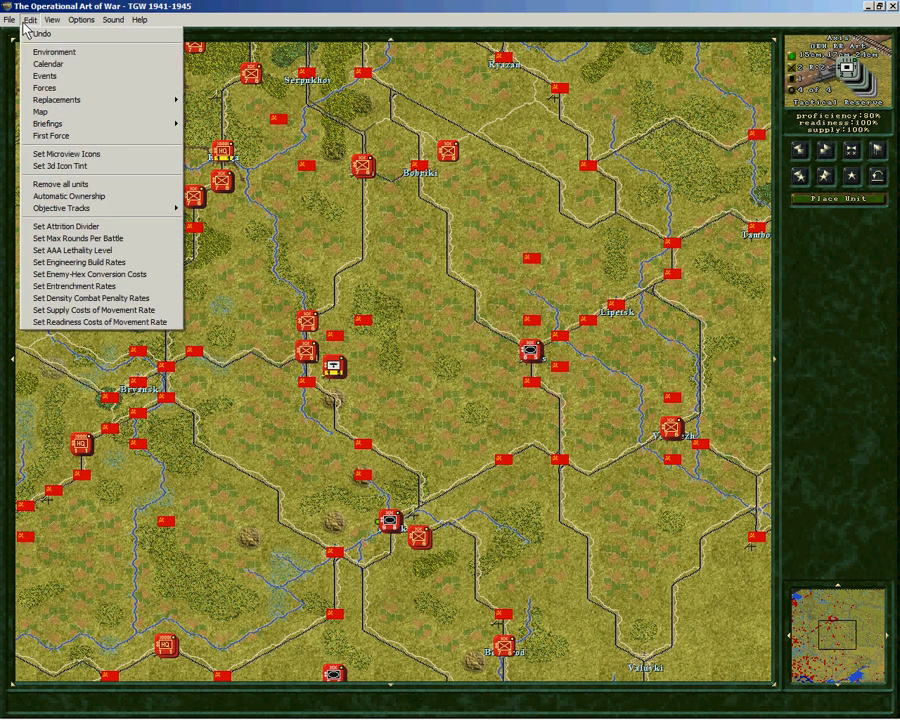
click(48, 90)
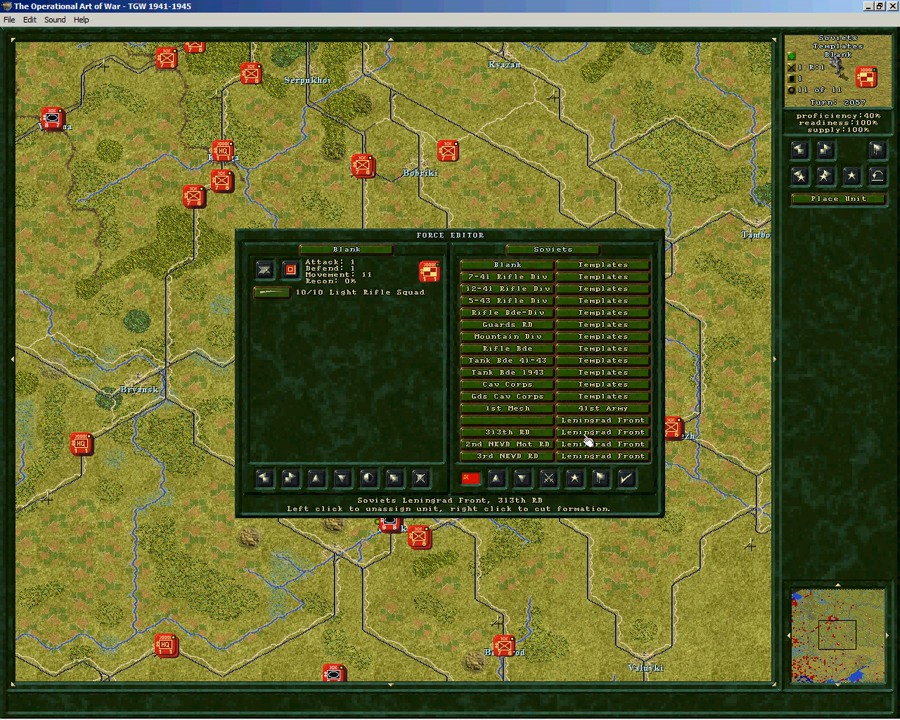
- Page through the Soviets' unit list down to the aviation formations, then switch forces and back to return to its beginning
click(523, 480)
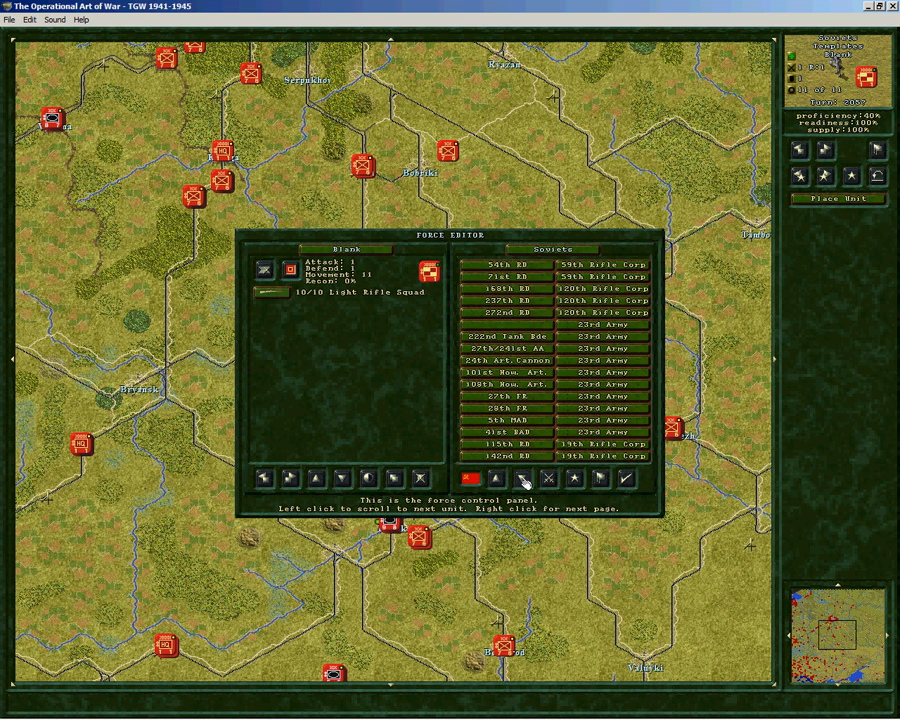
right_click(523, 480)
right_click(523, 480)
right_click(523, 480)
right_click(523, 480)
right_click(523, 480)
right_click(523, 480)
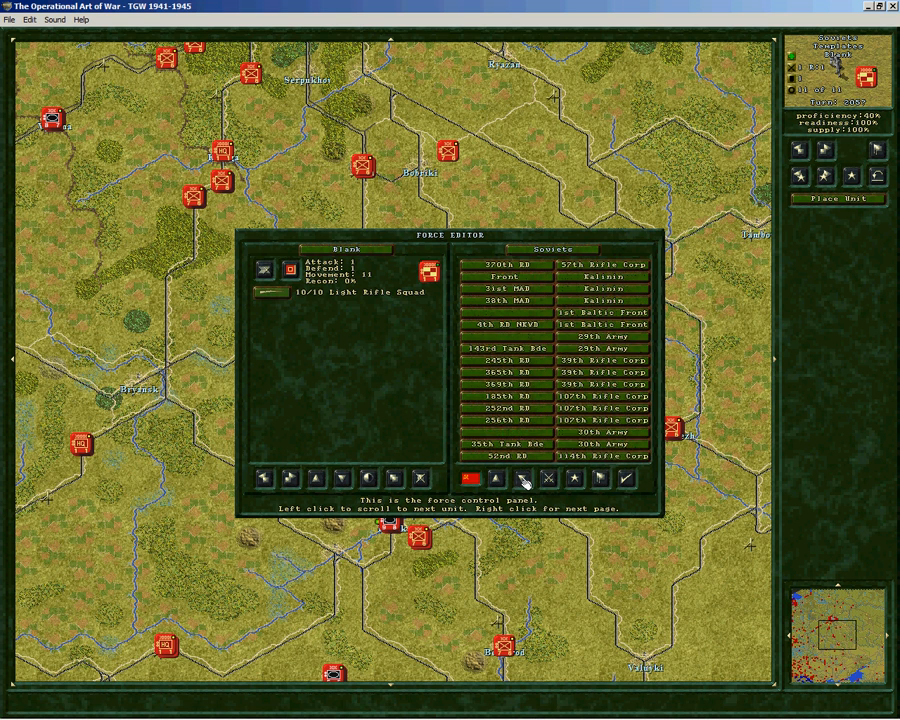
right_click(523, 480)
right_click(523, 480)
right_click(524, 481)
right_click(524, 481)
right_click(524, 481)
right_click(524, 481)
right_click(524, 481)
right_click(524, 481)
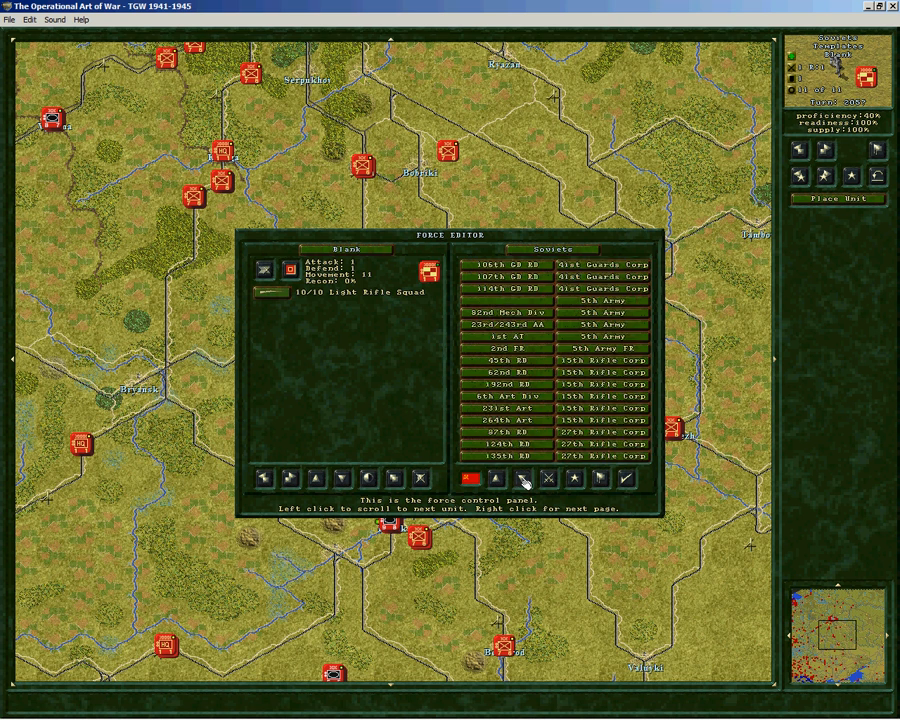
right_click(524, 481)
right_click(524, 481)
right_click(524, 481)
right_click(524, 481)
right_click(524, 481)
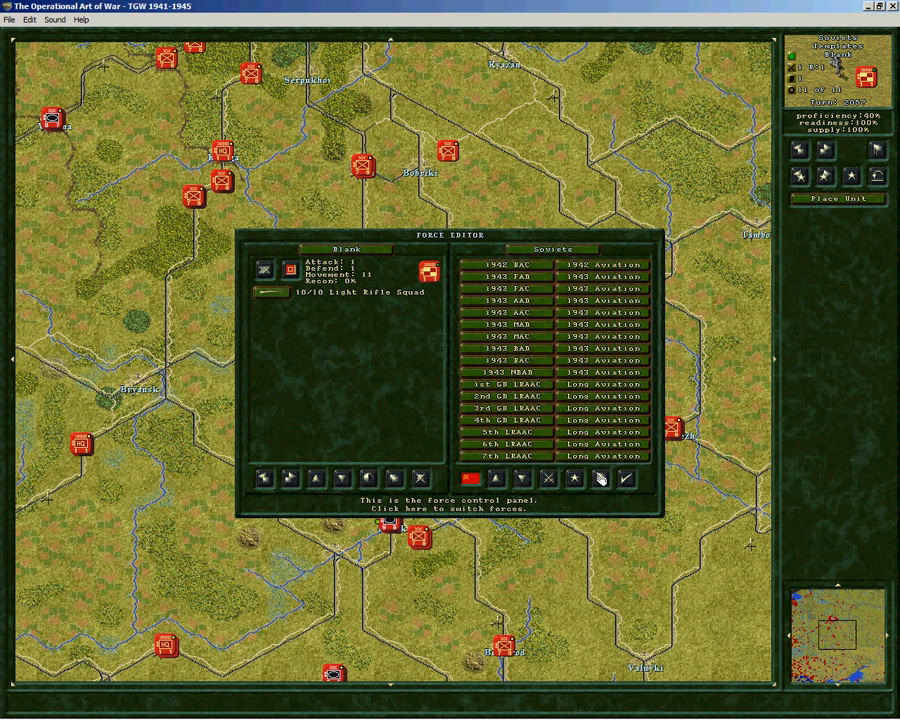
click(601, 479)
click(601, 479)
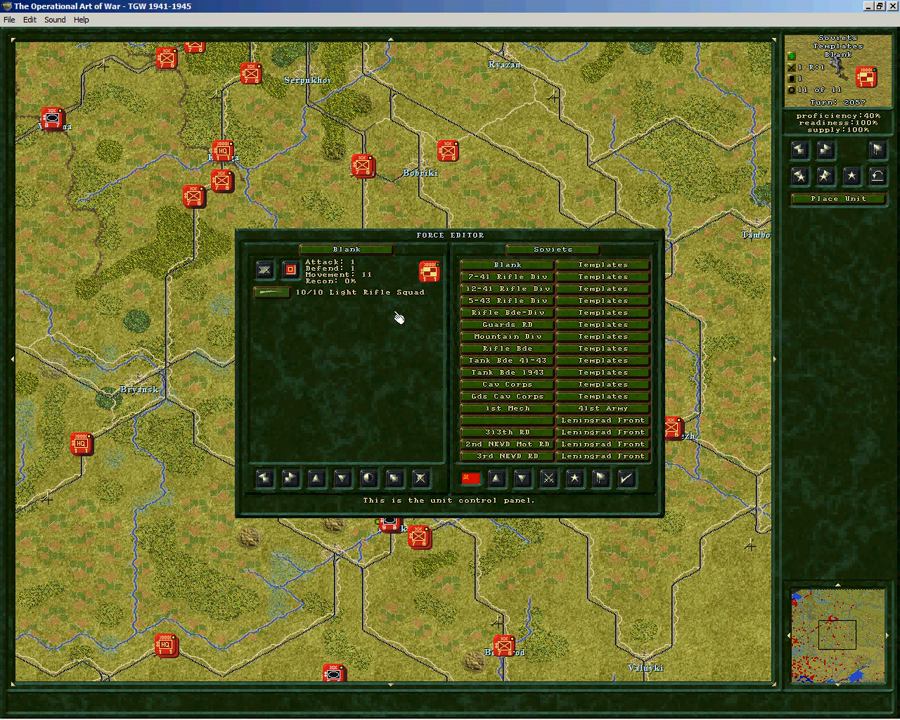
- Examine the Soviet template units one after another, from 7-41 Rifle Div to Rifle Bde-Div
click(293, 480)
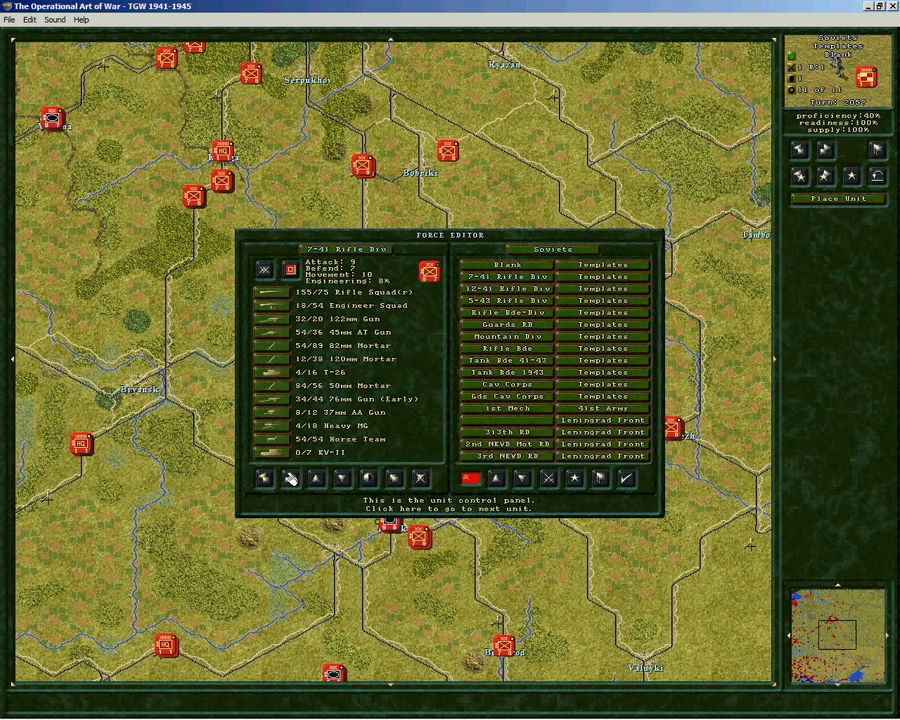
click(290, 479)
click(290, 479)
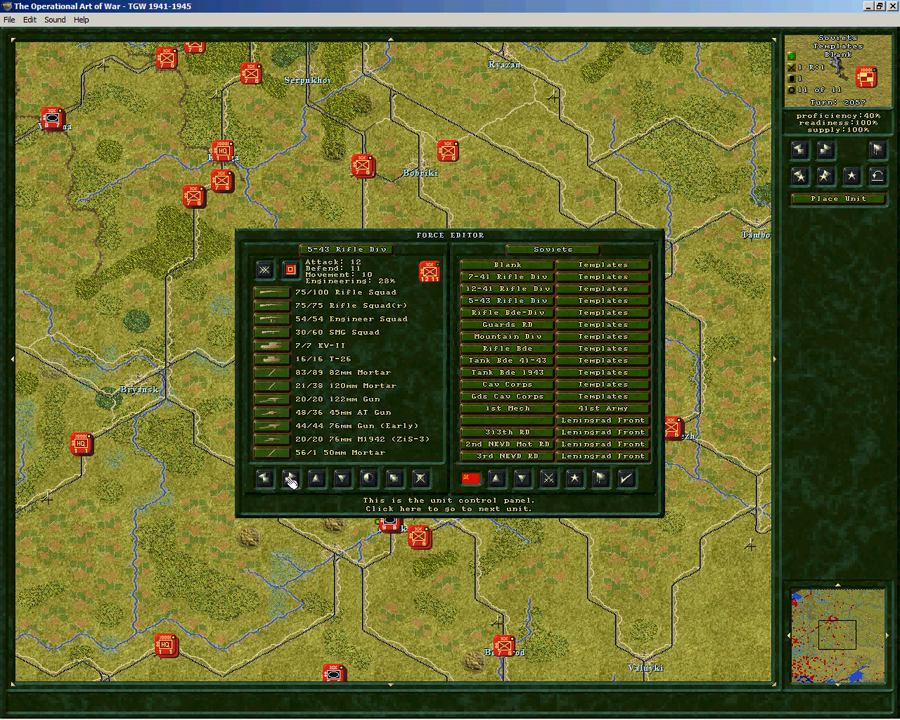
click(290, 479)
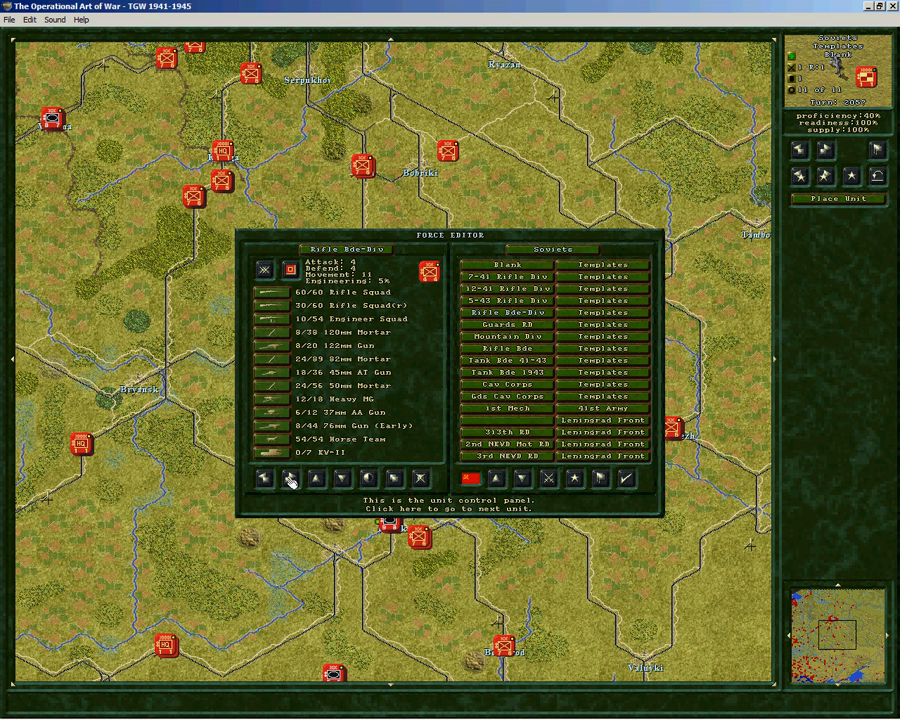
- Close the Force Editor, view the formation report of the Soviets Templates formation and dismiss it
click(628, 480)
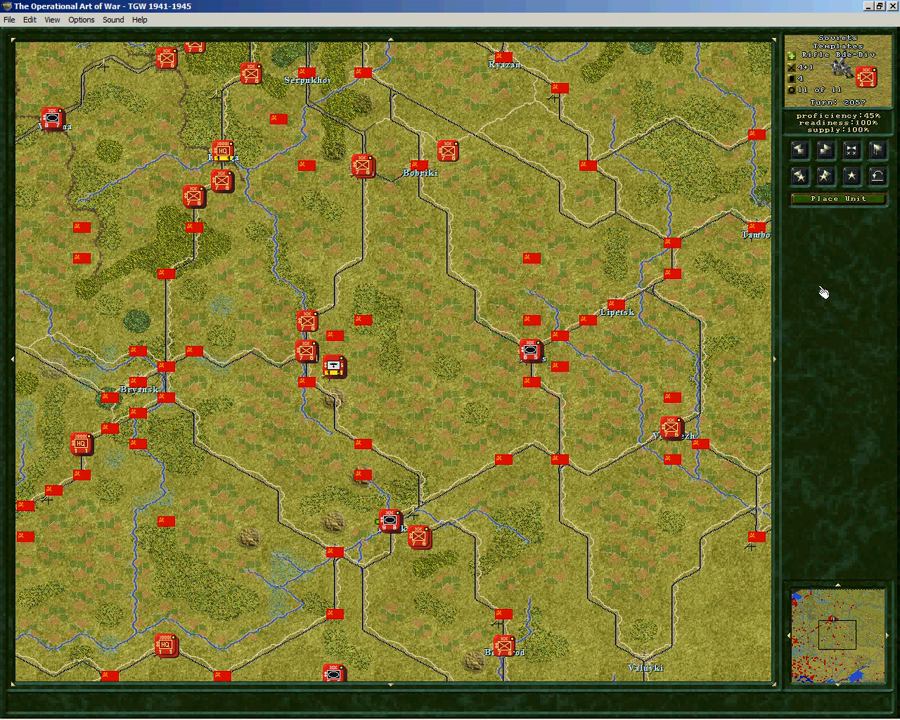
click(800, 177)
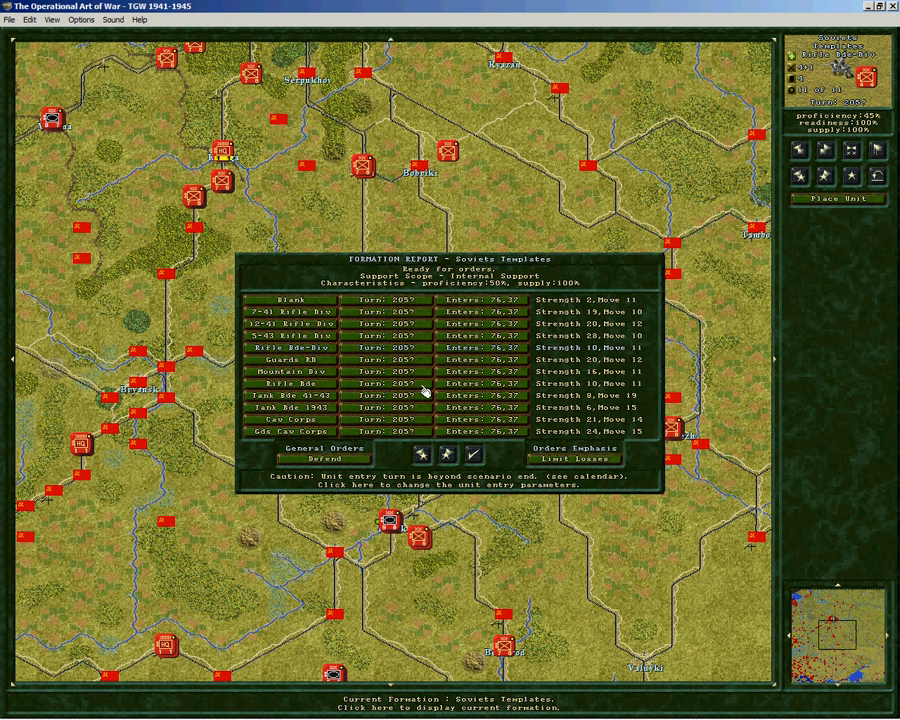
click(474, 455)
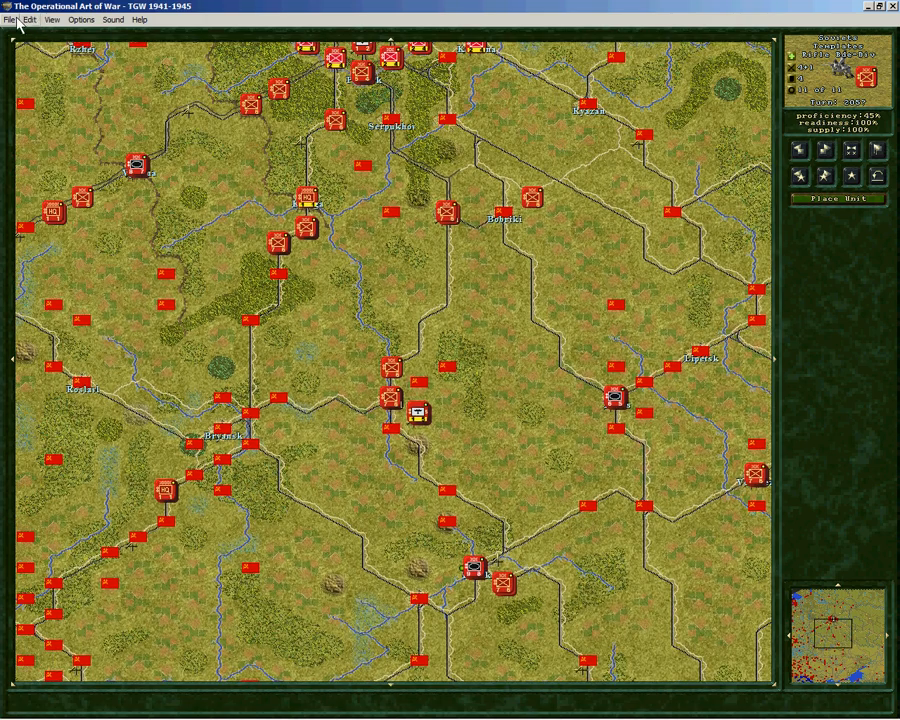
- Reopen the Force Editor and copy the equipment of the 5-43 Rifle Div template to the buffer
click(30, 19)
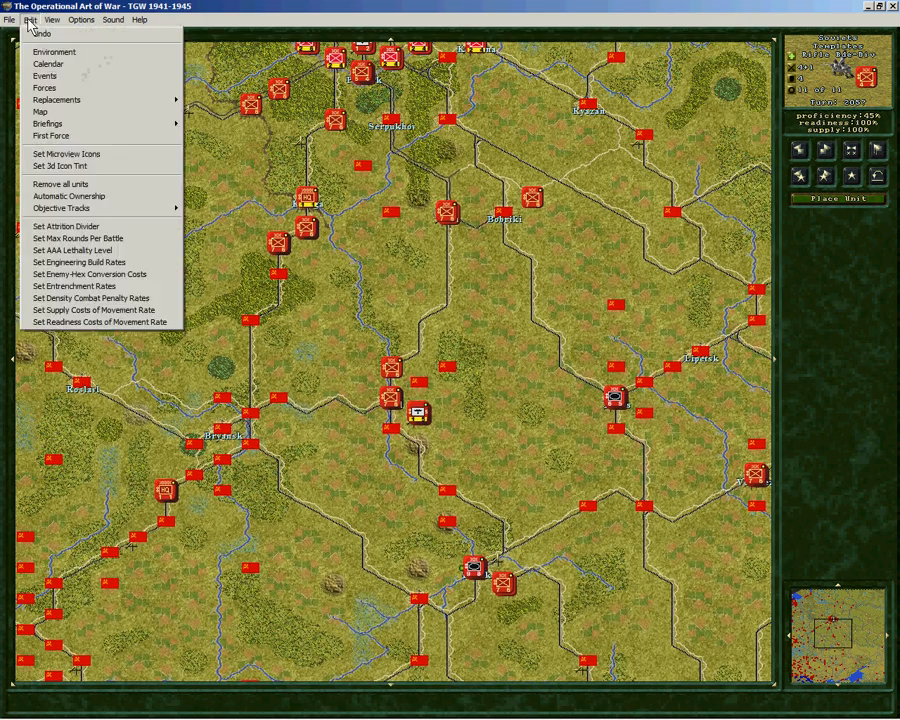
click(44, 88)
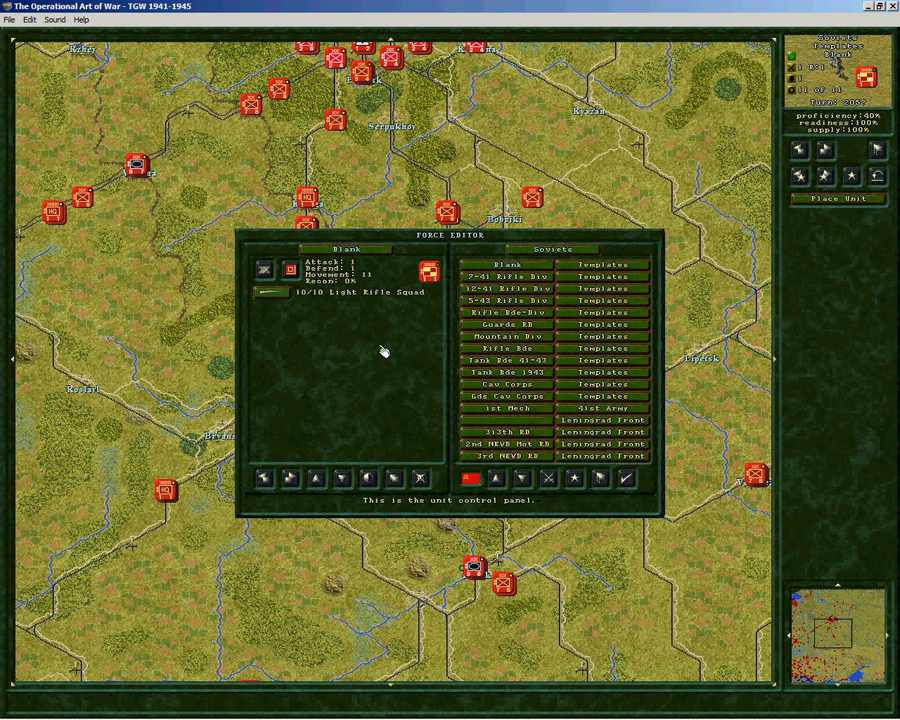
click(291, 479)
click(291, 479)
click(291, 479)
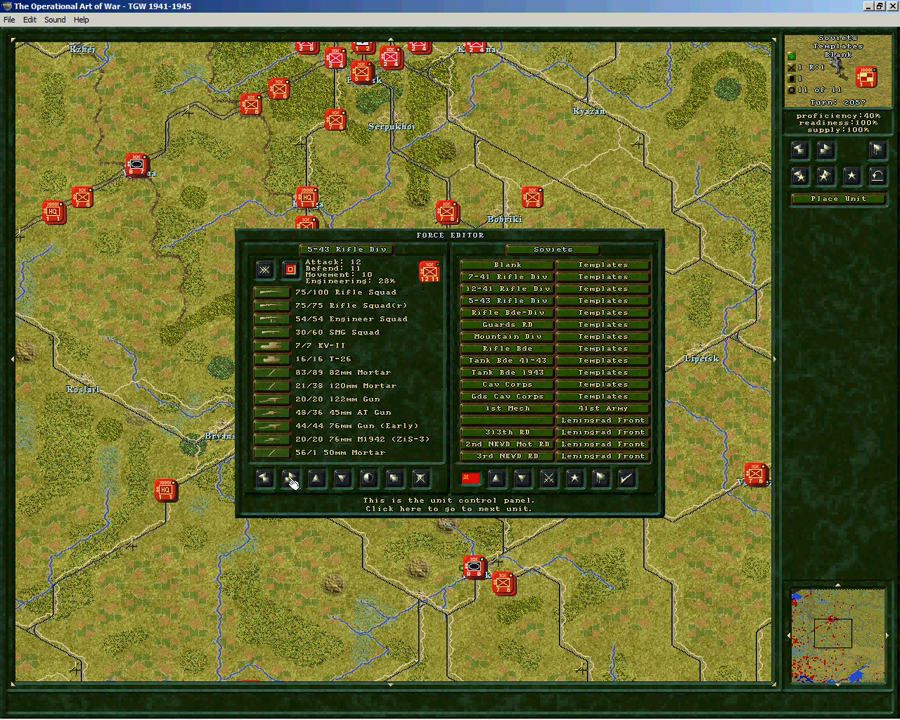
key(ctrl+c)
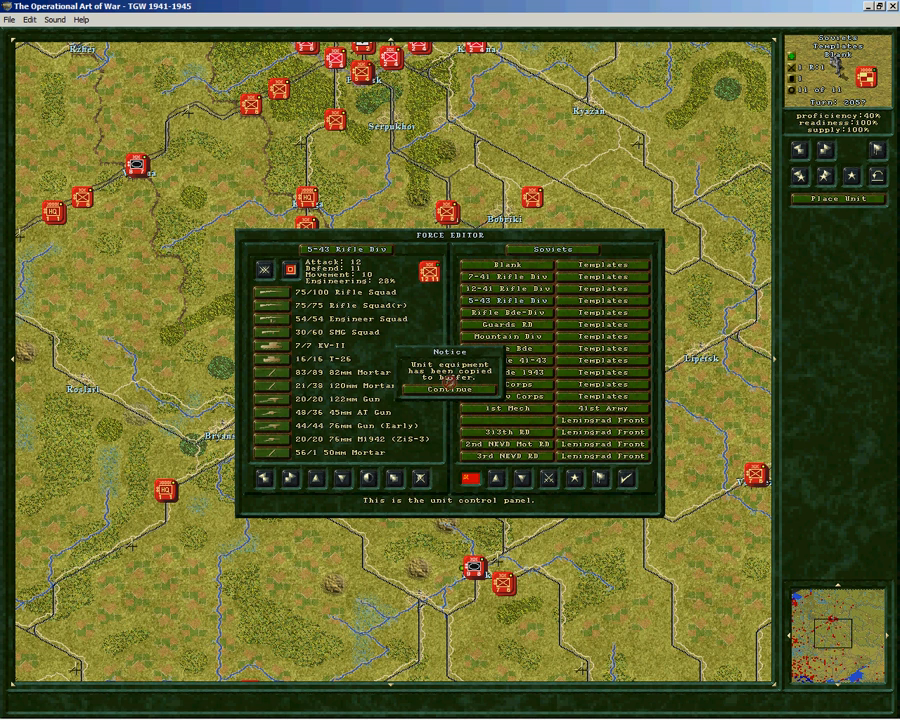
click(455, 392)
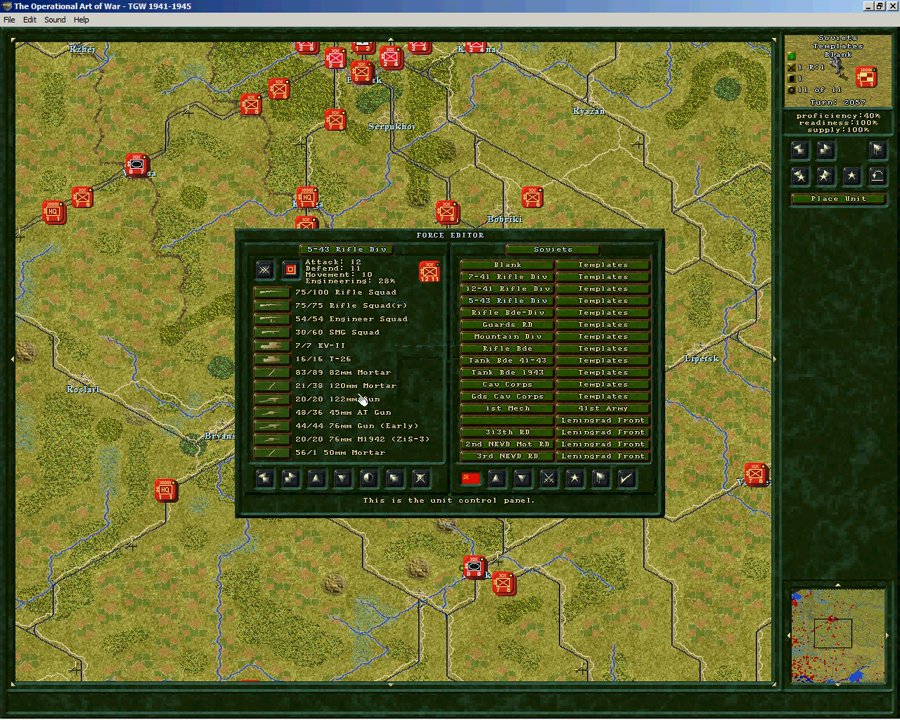
- Select the 308th RD of the 111th Rifle Corp and paste the copied rifle division equipment into it
click(470, 410)
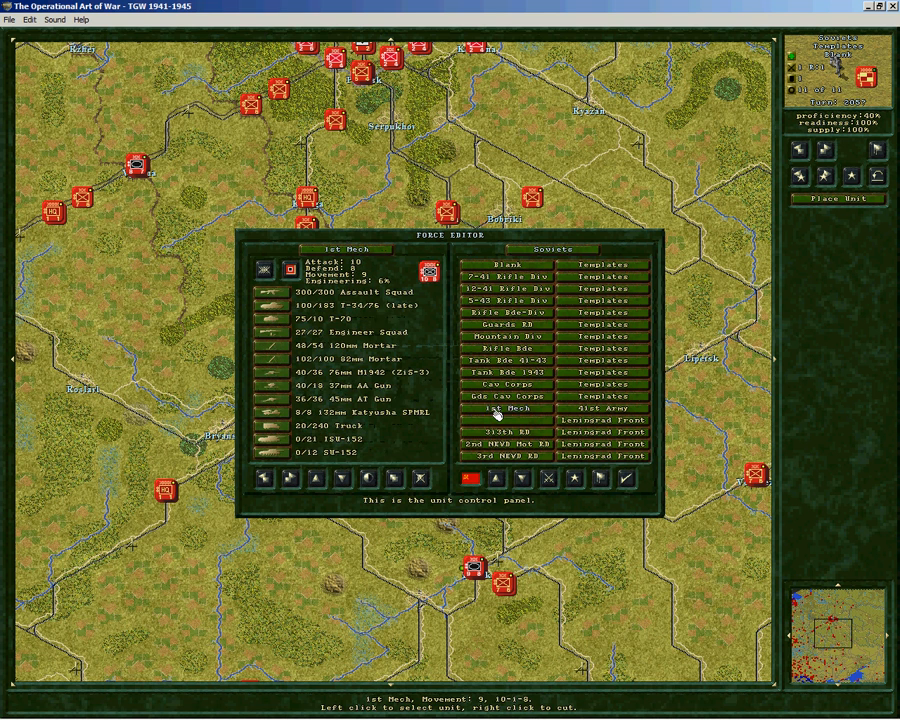
right_click(522, 478)
right_click(524, 479)
right_click(524, 479)
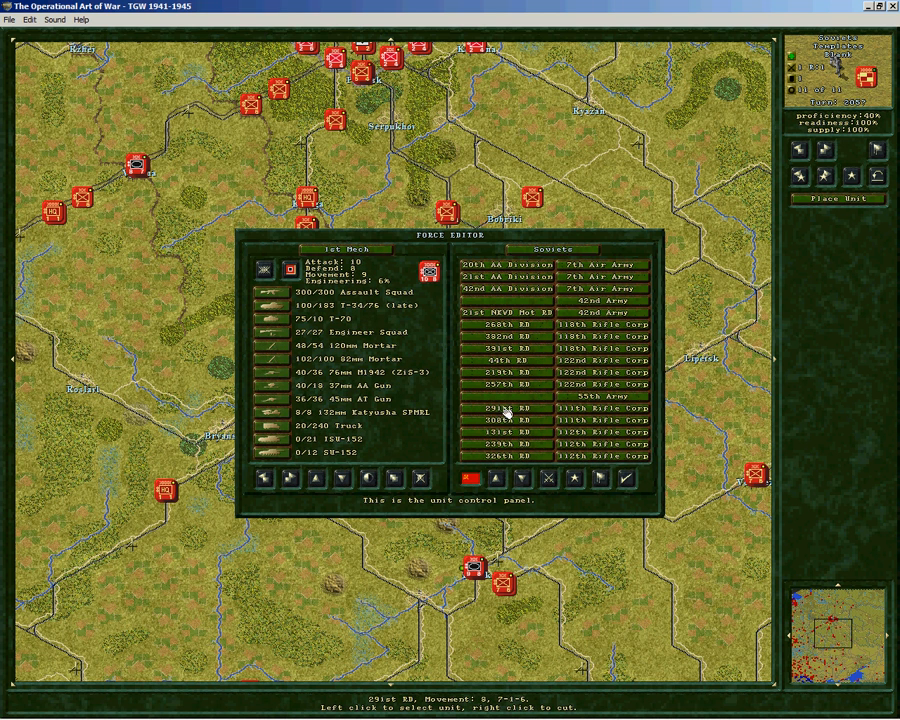
click(503, 424)
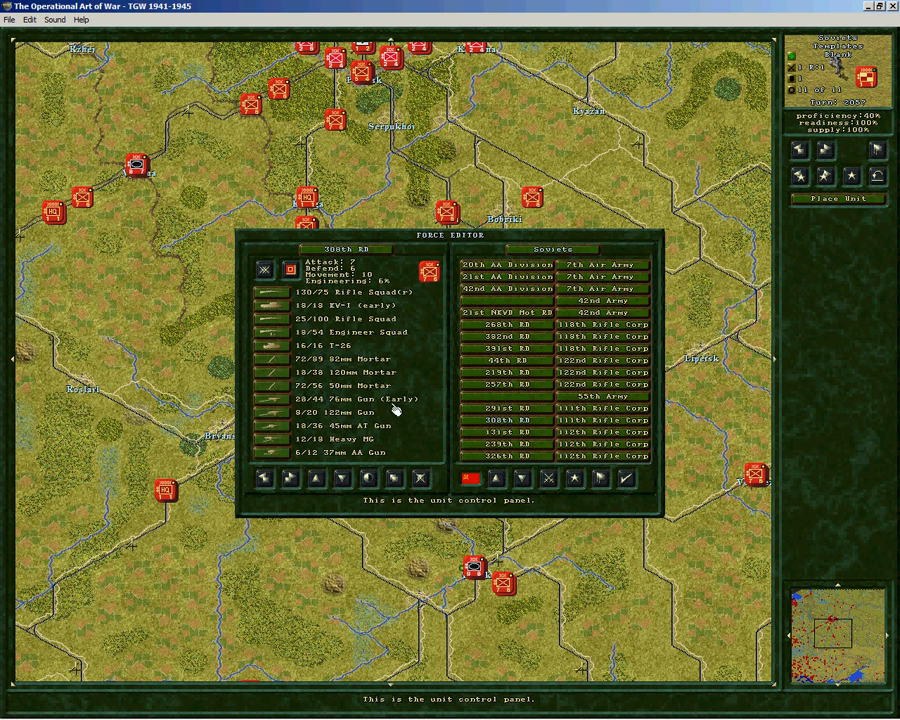
key(ctrl+v)
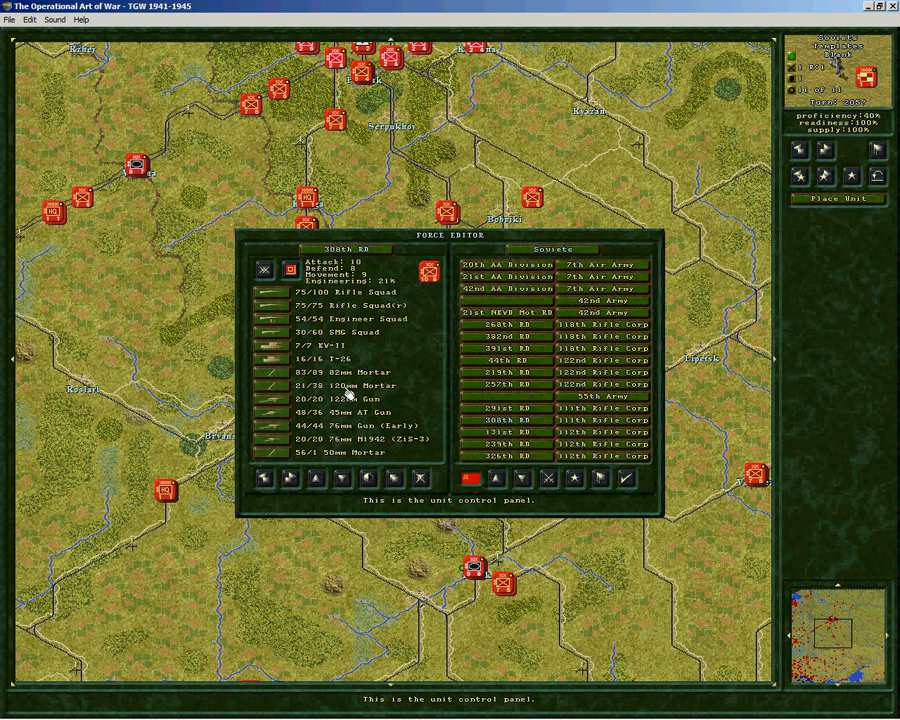
- Return to the Soviet template units and copy the Blank template's equipment to the buffer
right_click(498, 484)
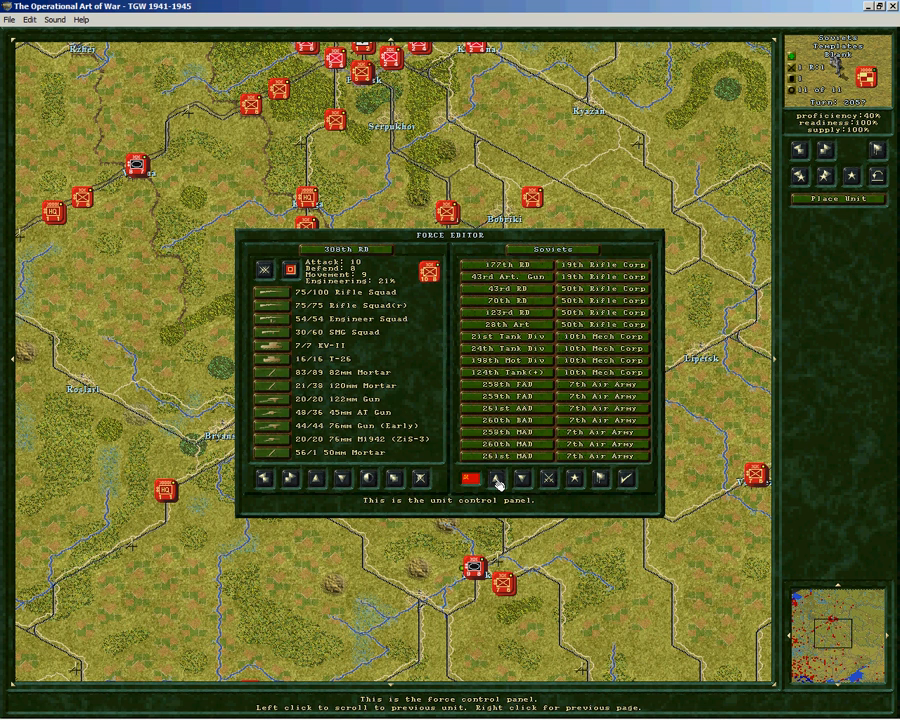
right_click(498, 484)
right_click(498, 484)
right_click(498, 484)
right_click(498, 484)
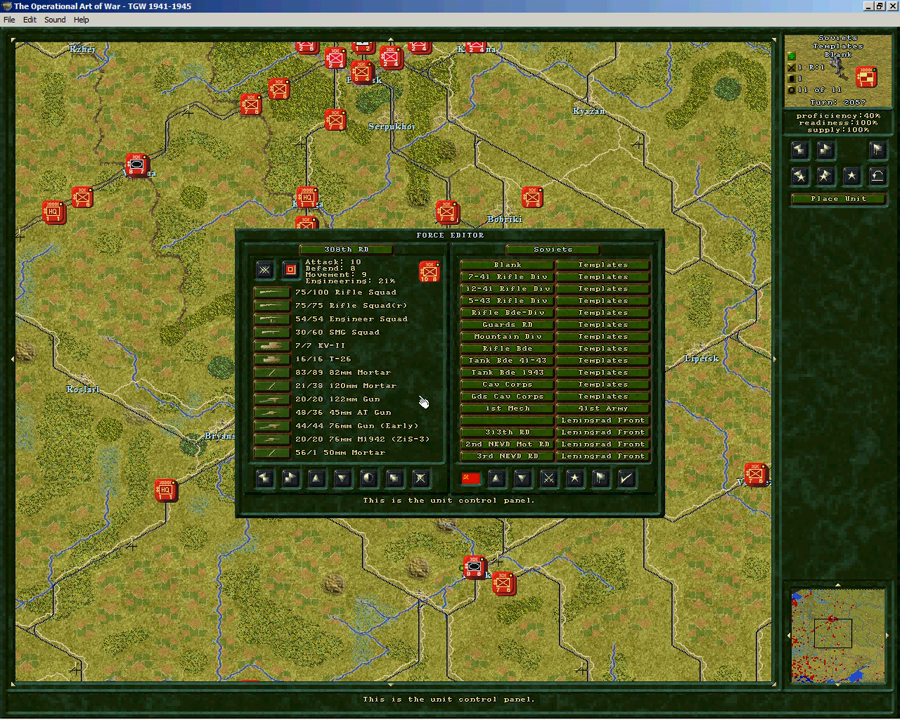
click(481, 268)
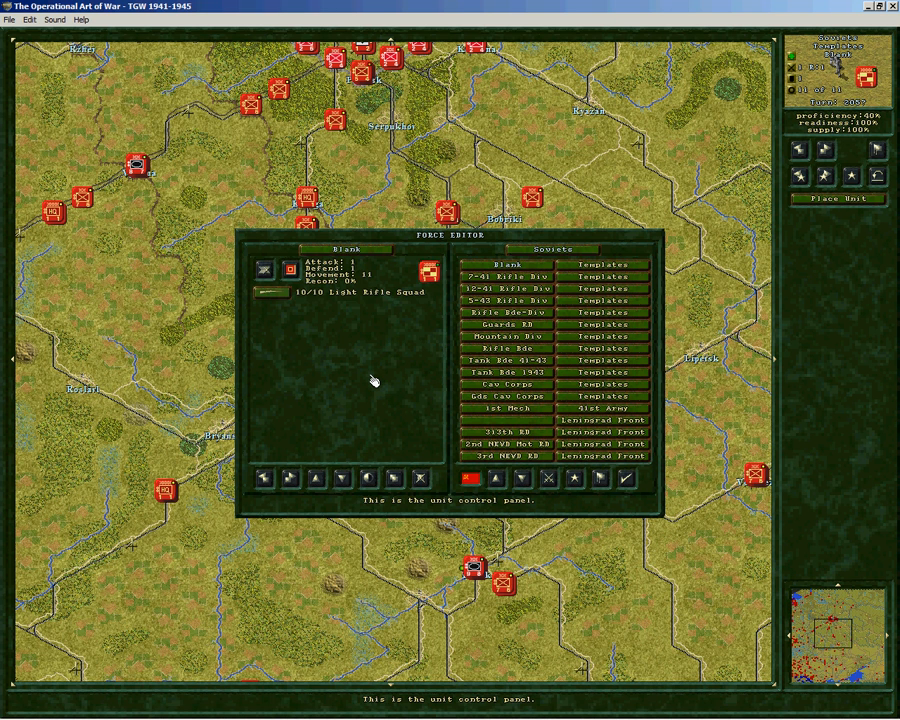
key(c)
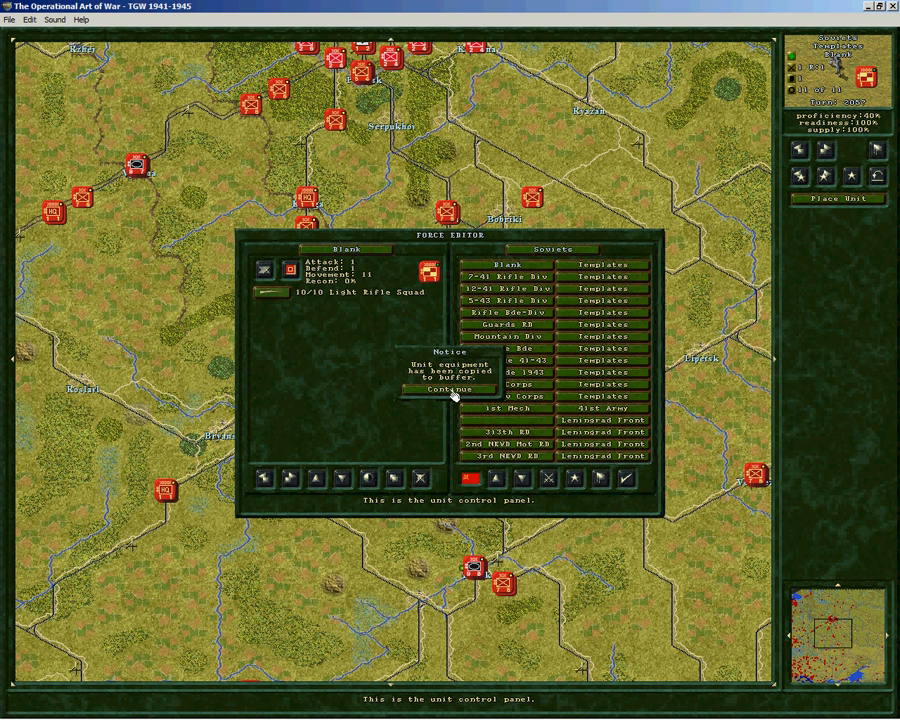
click(455, 392)
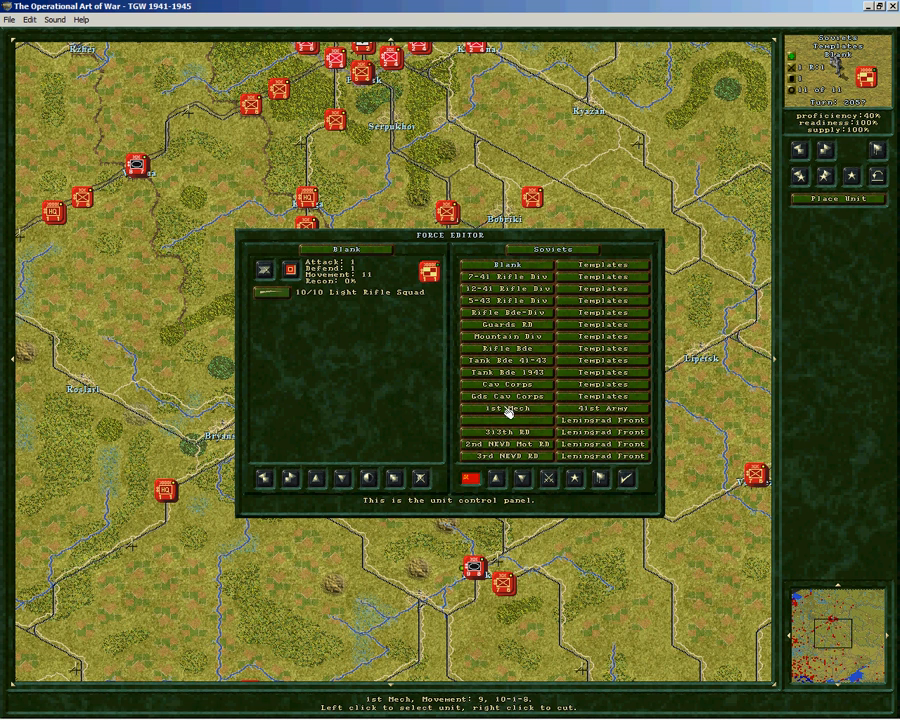
- Duplicate the 1st Mech unit of the 41st Army and keep the name 1st Mech+ for the copy
click(509, 409)
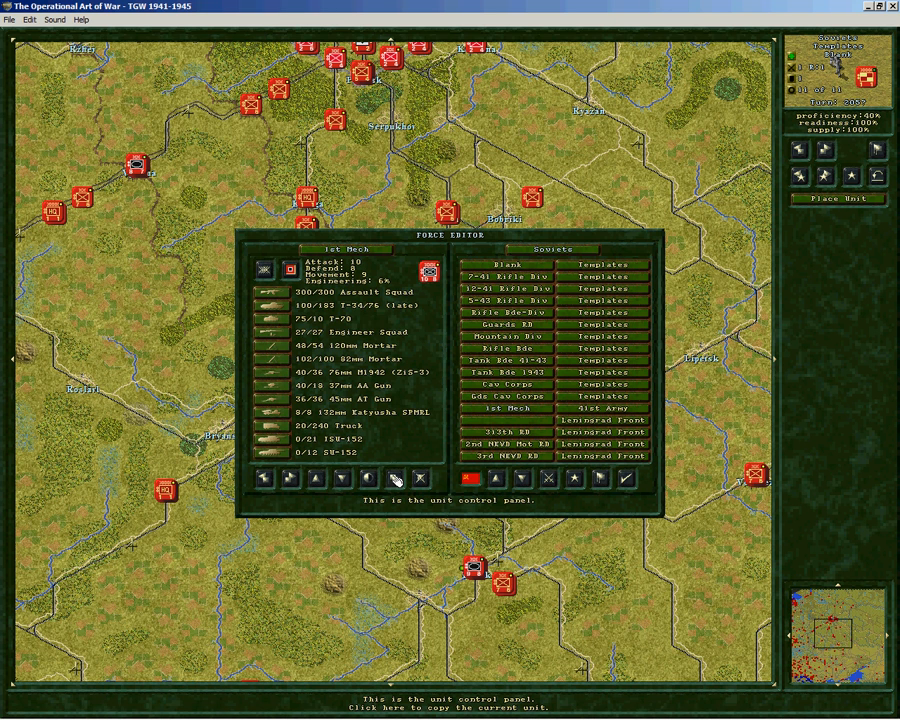
click(396, 480)
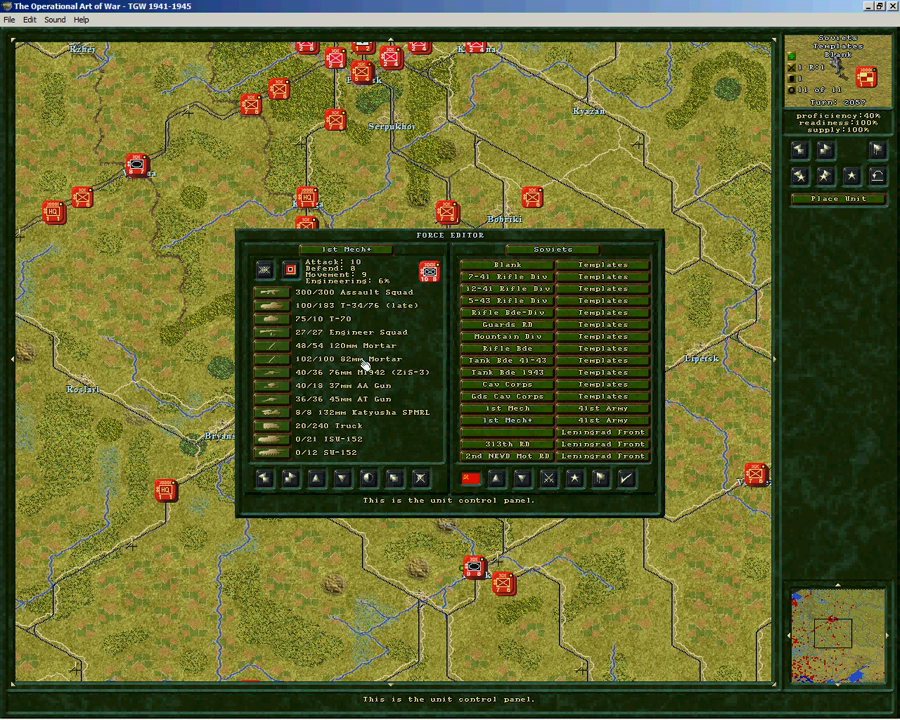
click(362, 257)
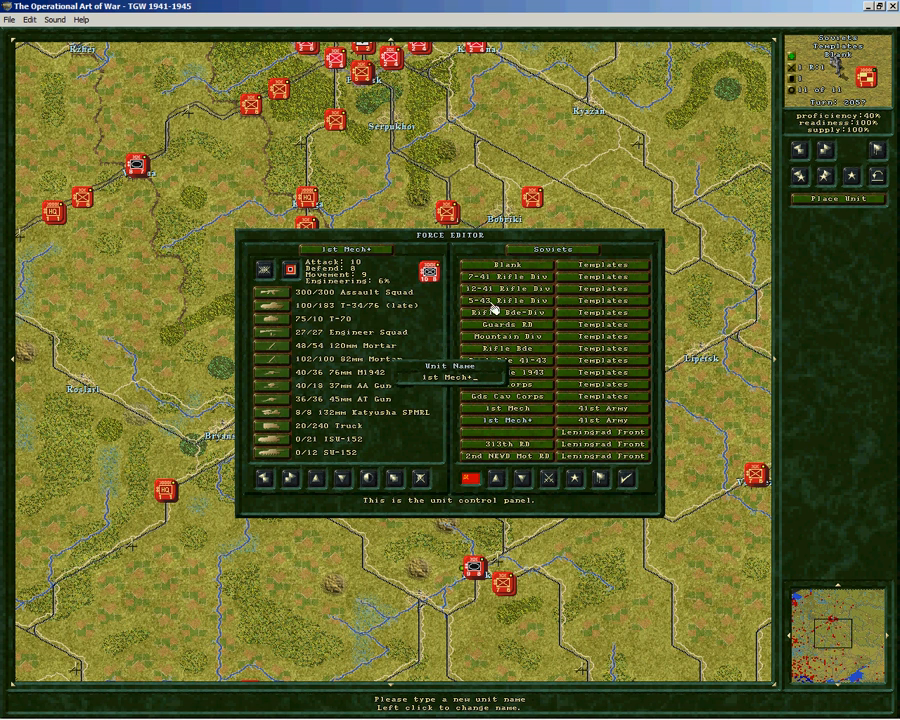
key(Return)
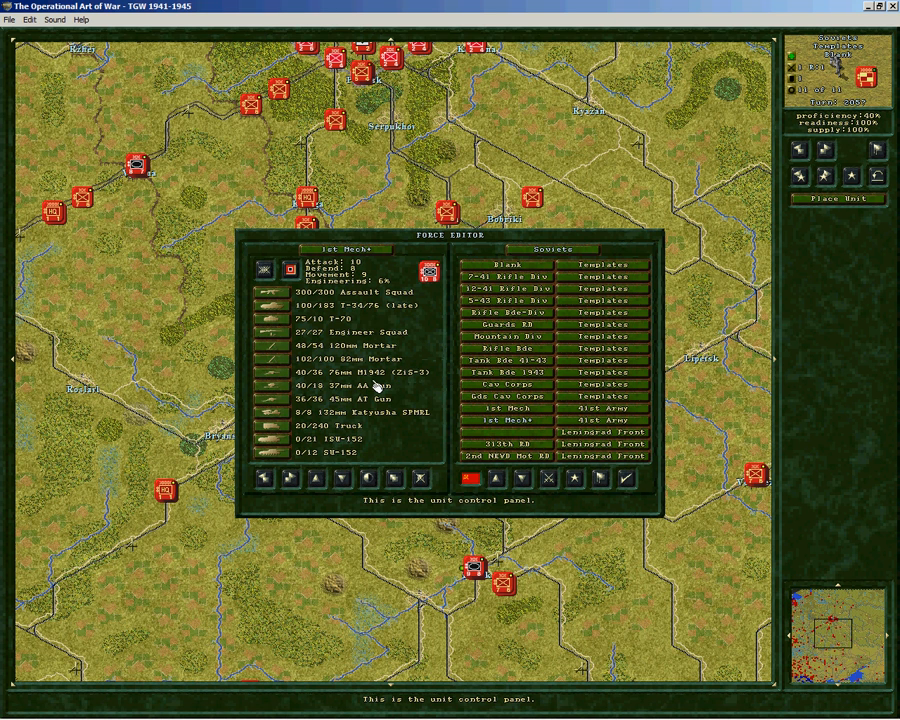
- Replace the 1st Mech+ unit's equipment with the copied Blank equipment and open the available system categories
key(Delete)
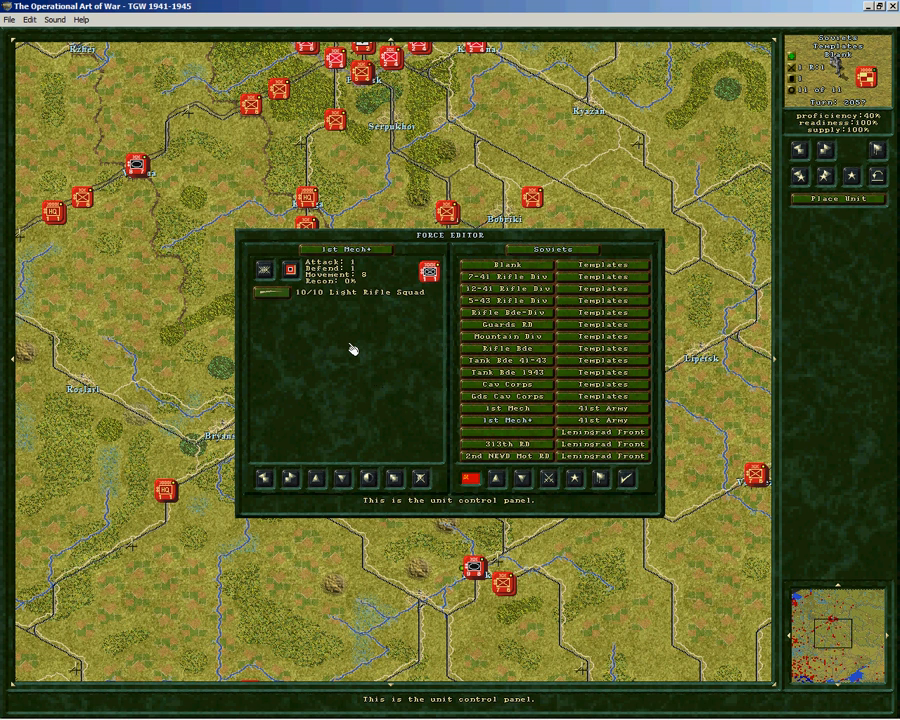
click(551, 479)
click(537, 479)
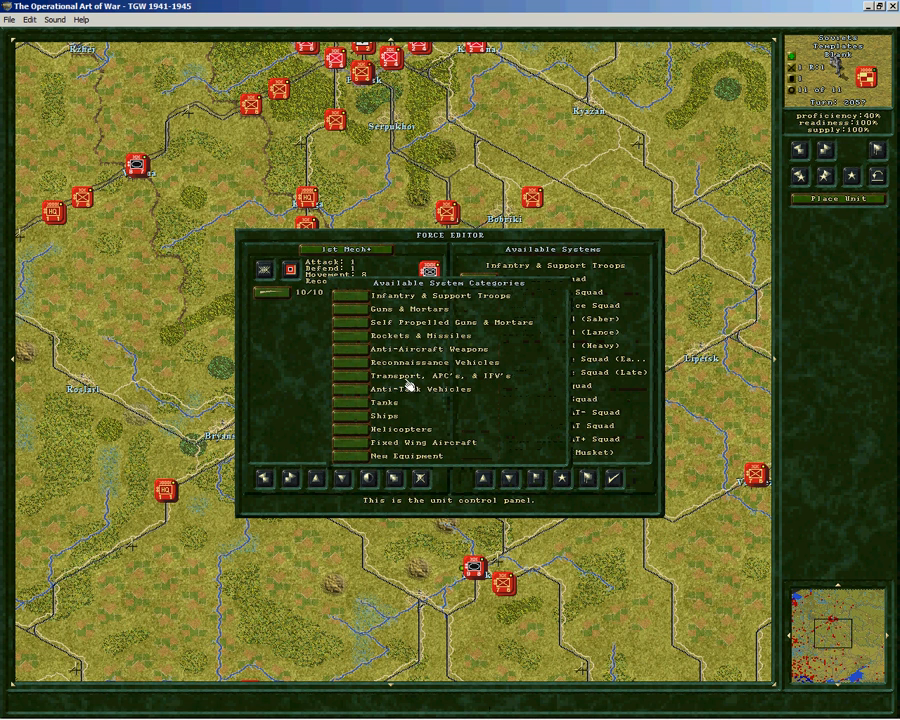
- Add 56 Tracked Quad SPAAMG and 20 Wheeled Dual 20mm SPAAG from Anti-Aircraft Weapons to the 1st Mech+ unit
click(352, 349)
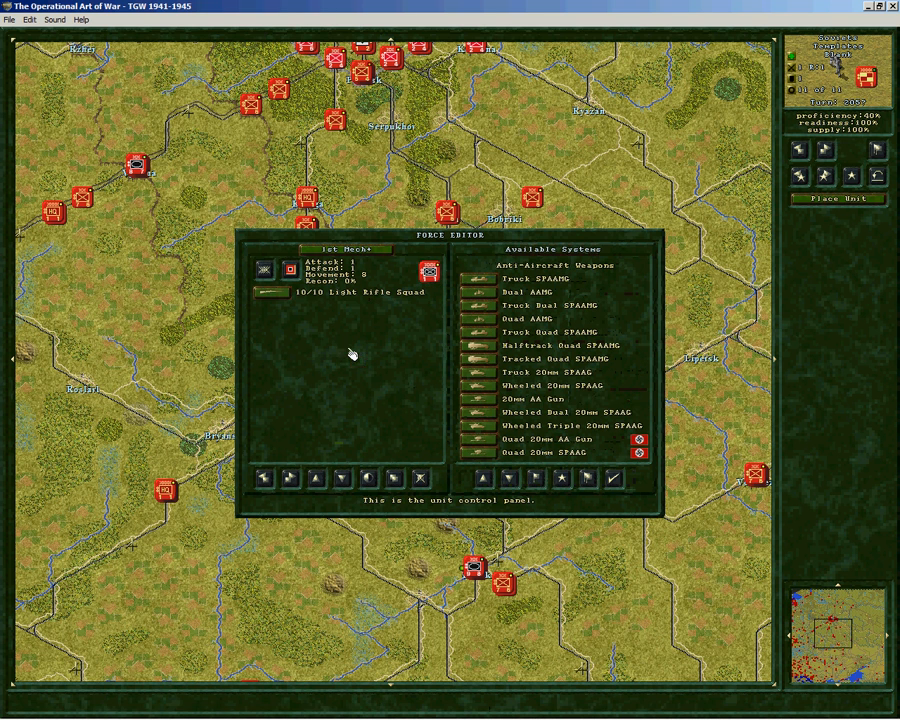
click(469, 363)
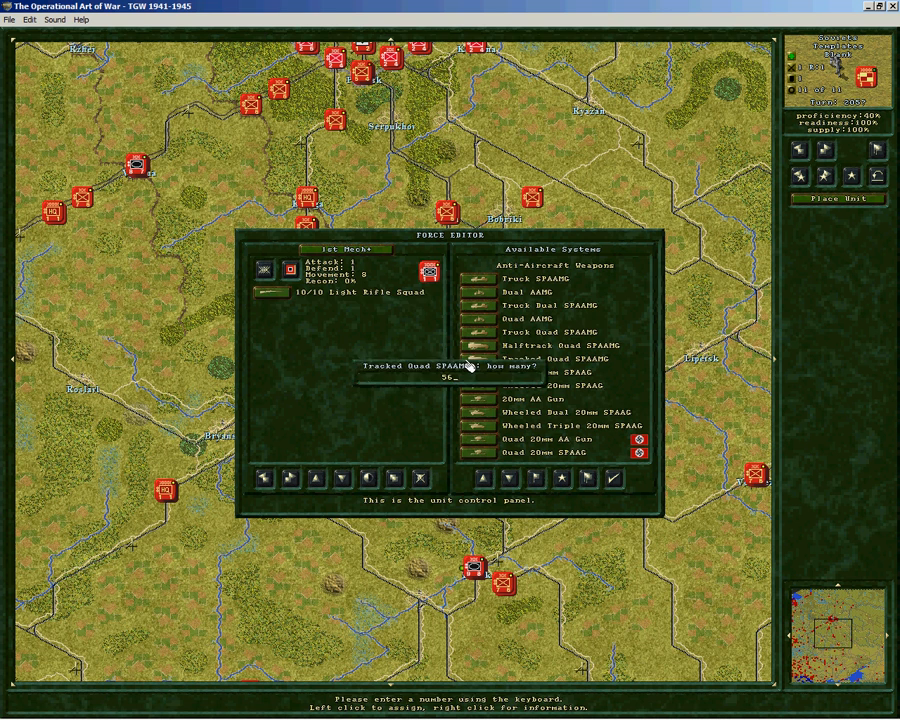
text(56)
key(Return)
click(481, 413)
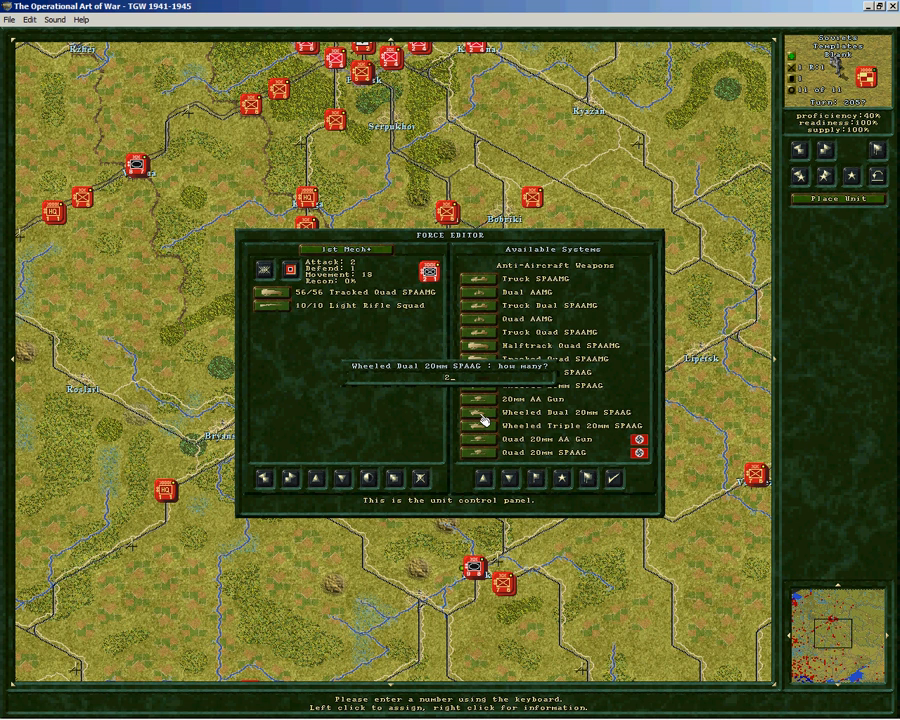
key(Return)
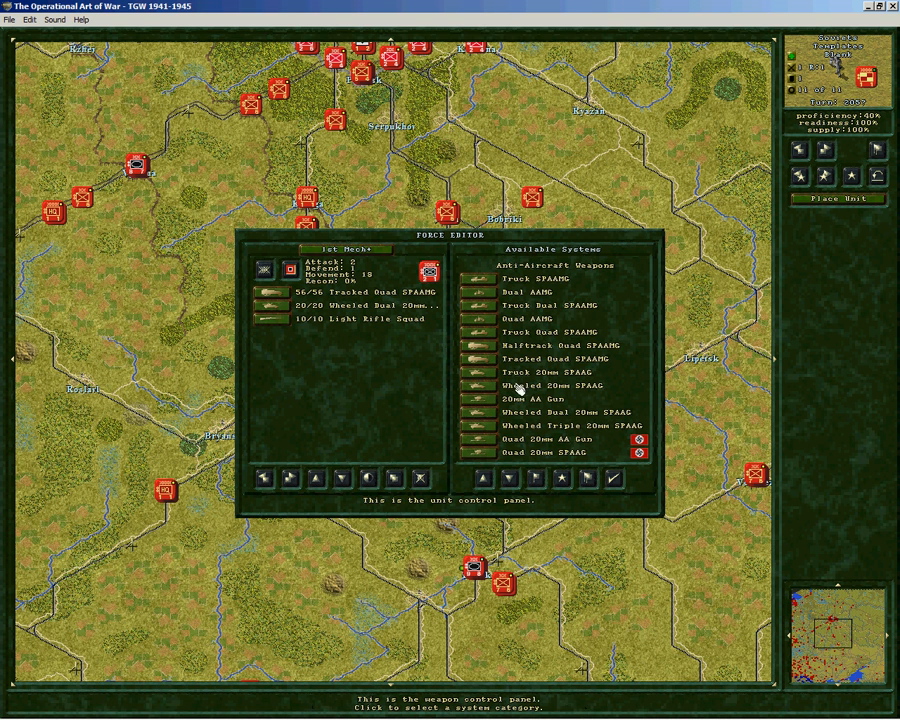
- Remove the Light Rifle Squads from the 1st Mech+ unit through the Infantry & Support Troops category
click(533, 408)
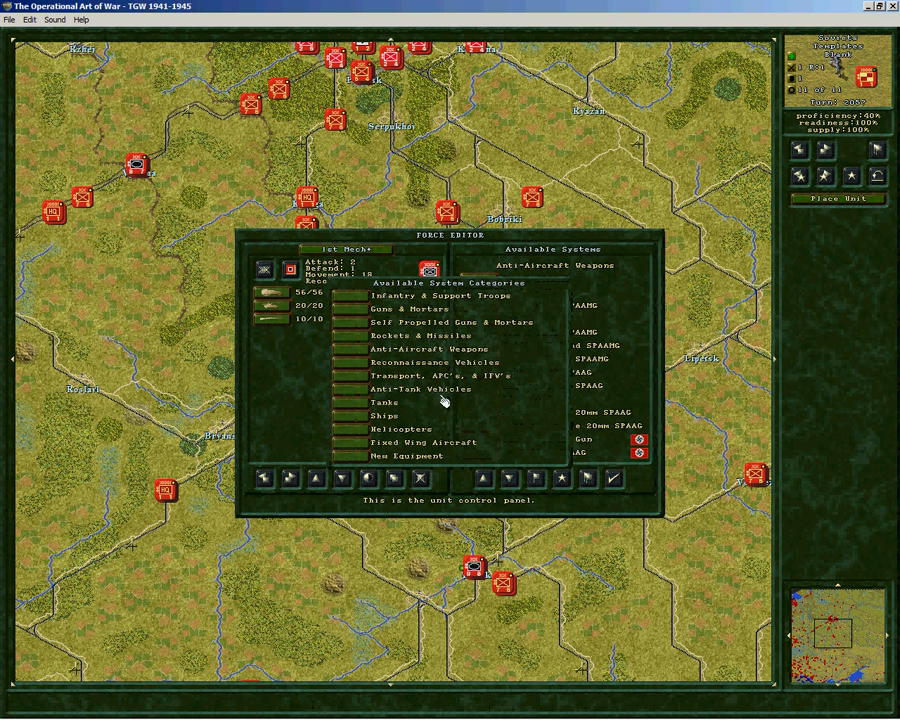
click(352, 298)
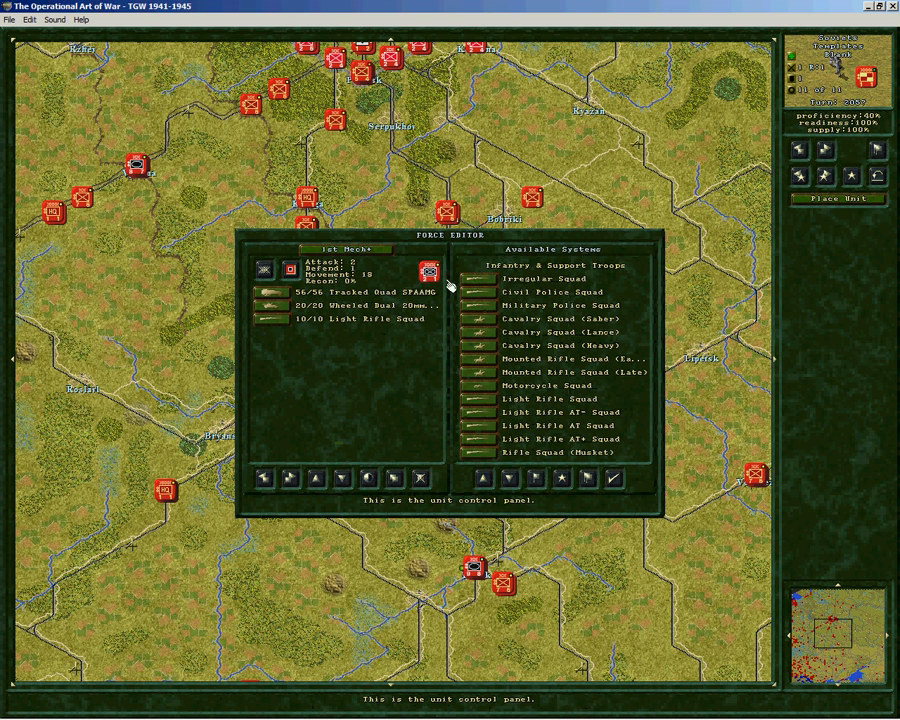
click(483, 400)
key(Return)
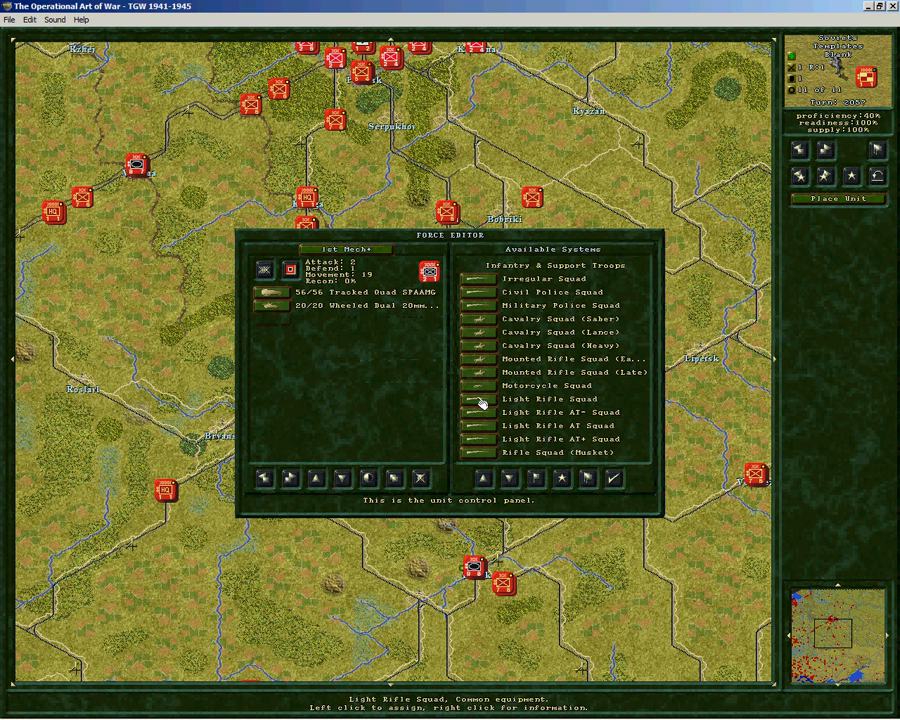
- Cut 1st Mech+ from the 41st Army and paste it before the 308th RD in the 111th Rifle Corp
click(537, 479)
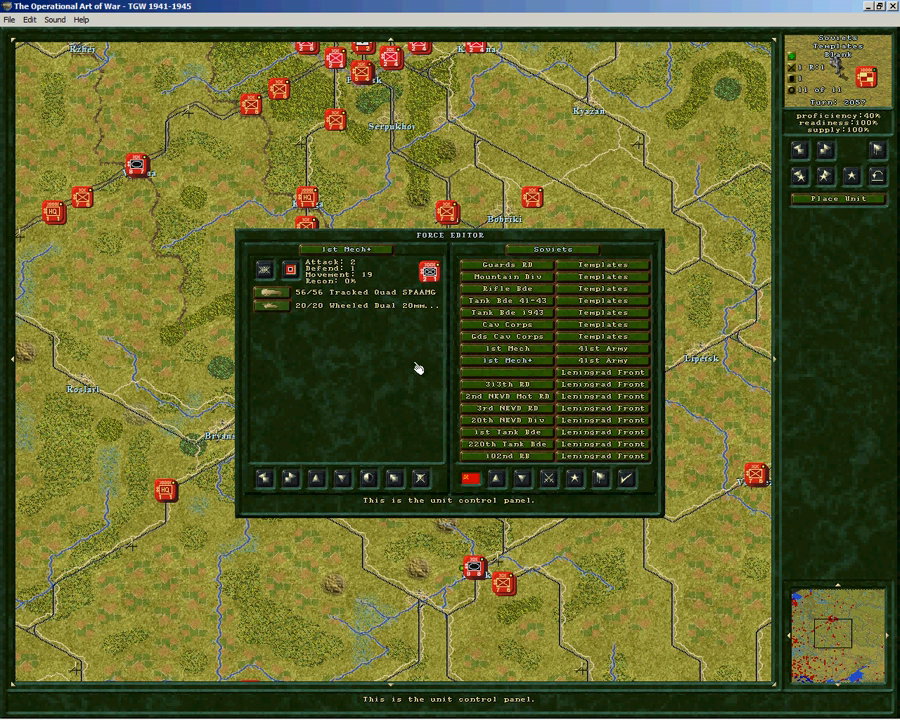
right_click(503, 367)
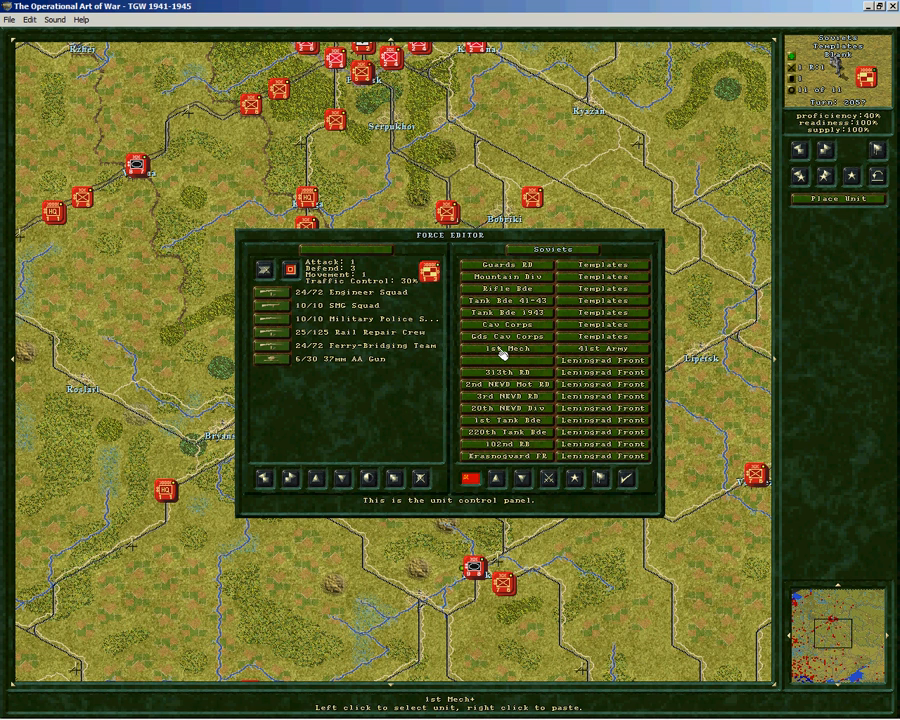
right_click(522, 479)
right_click(522, 479)
right_click(522, 479)
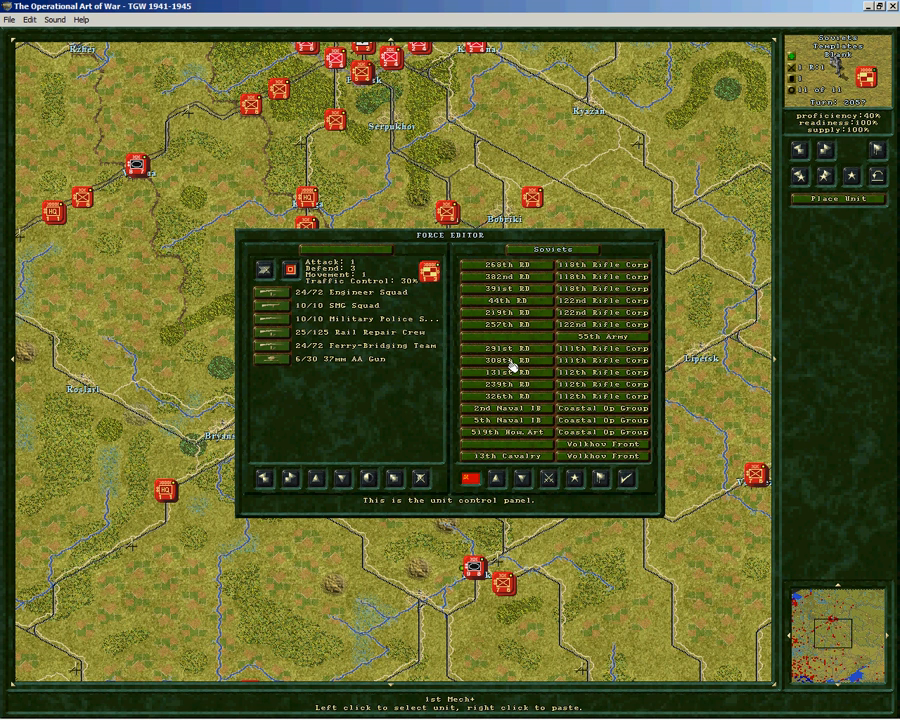
right_click(512, 365)
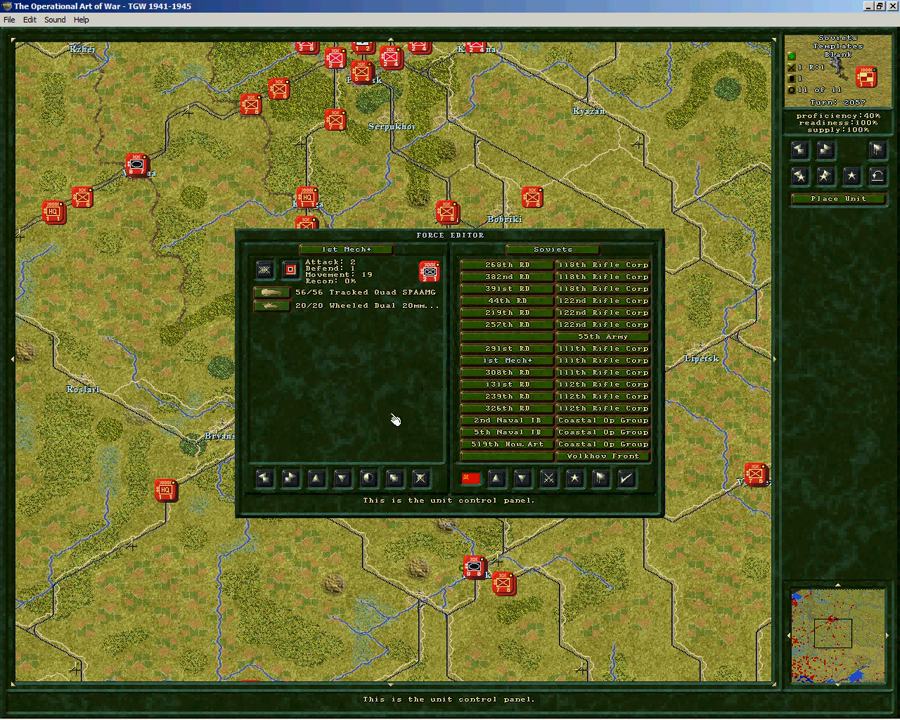
- Delete the 1st Mech+ unit from the 111th Rifle Corp and undo the deletion
click(421, 484)
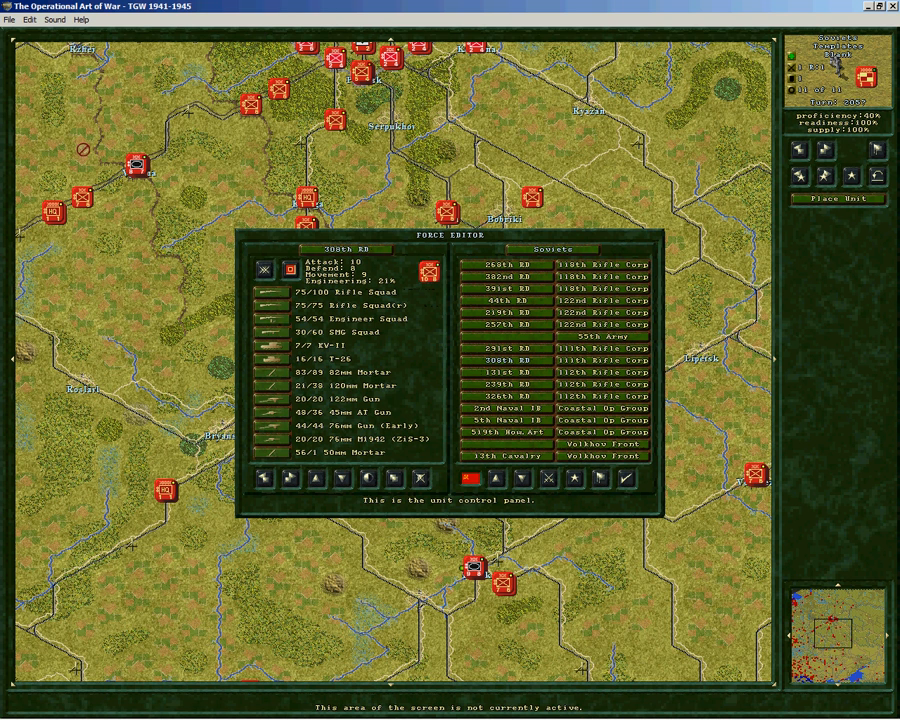
click(31, 19)
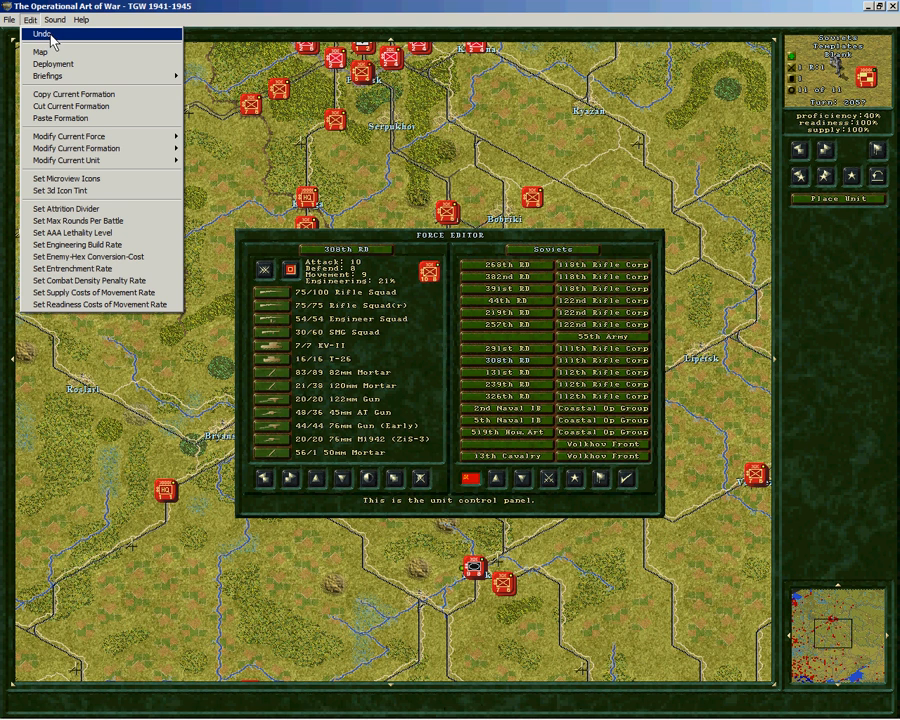
click(53, 40)
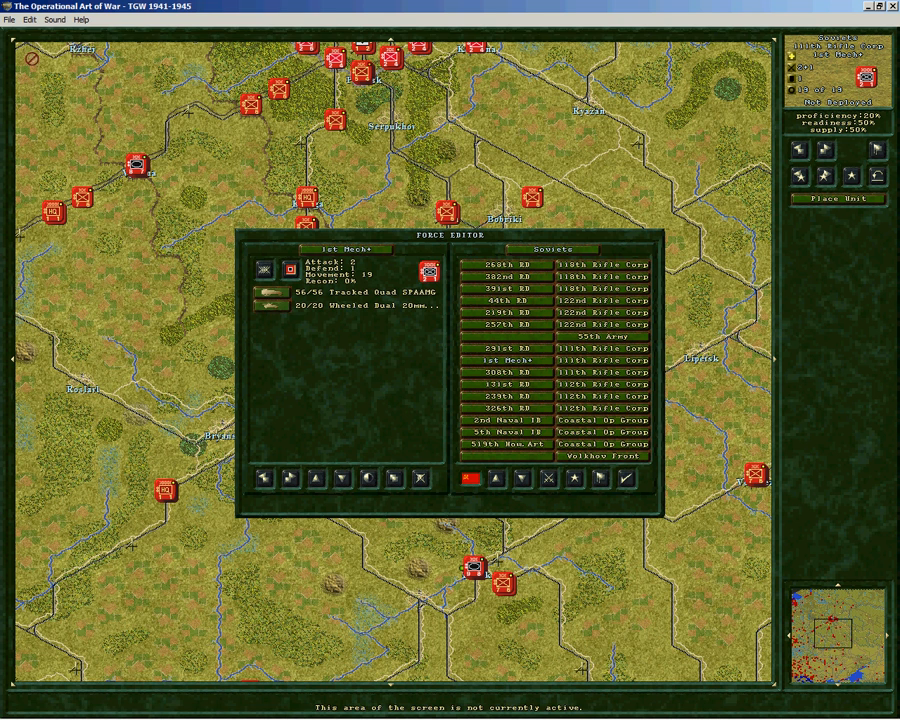
- Delete the restored 1st Mech+ unit from the 111th Rifle Corp
click(31, 20)
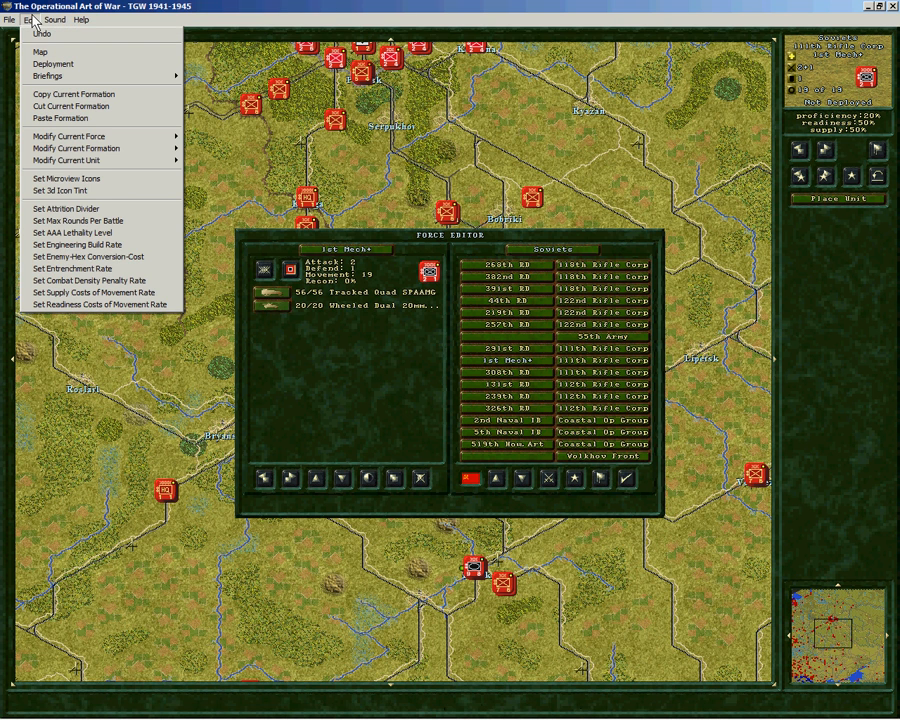
click(33, 17)
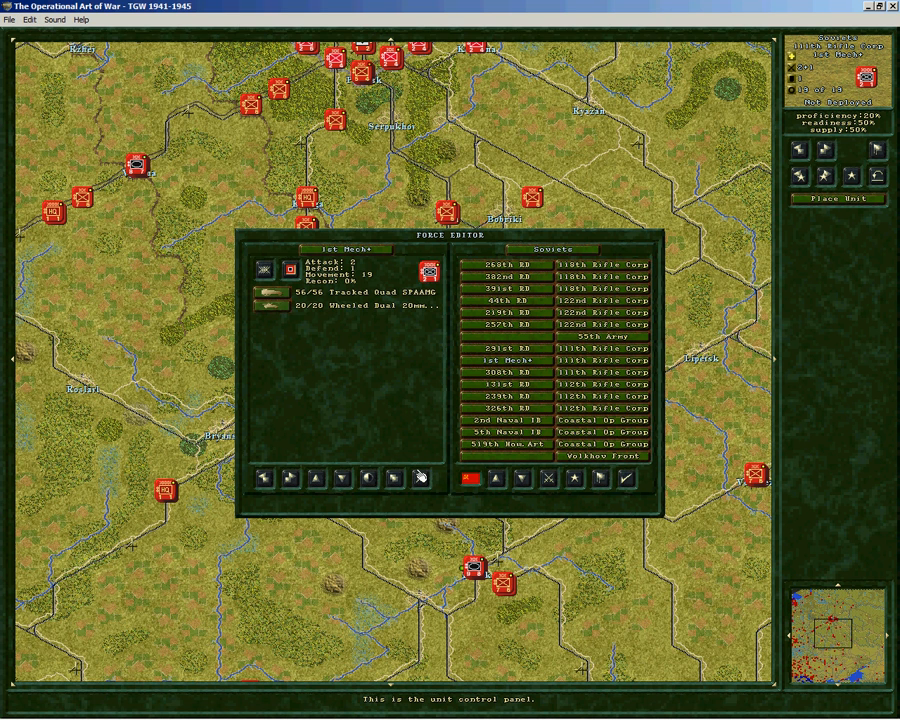
click(421, 479)
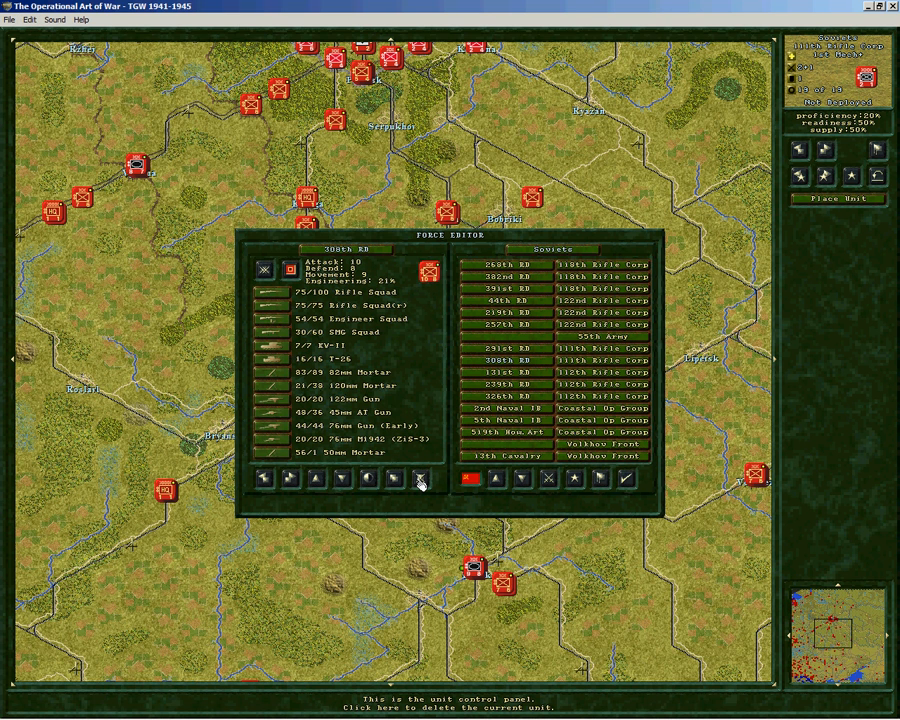
- Select the 7th LRAAC of Long Aviation at the end of the Soviet unit list
right_click(522, 479)
right_click(524, 480)
right_click(524, 480)
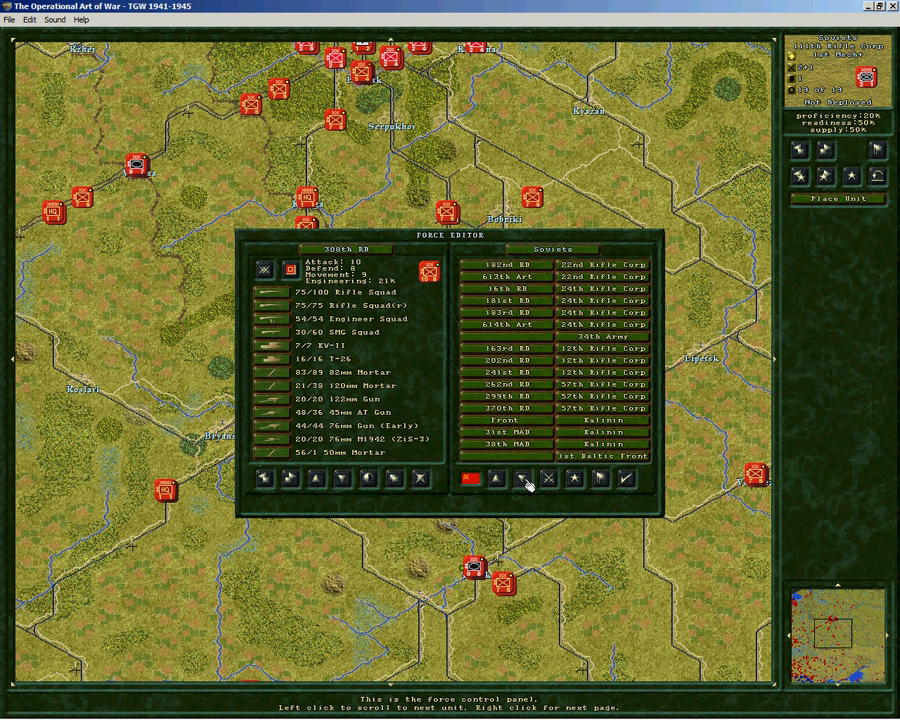
right_click(524, 480)
right_click(524, 480)
right_click(525, 481)
right_click(525, 481)
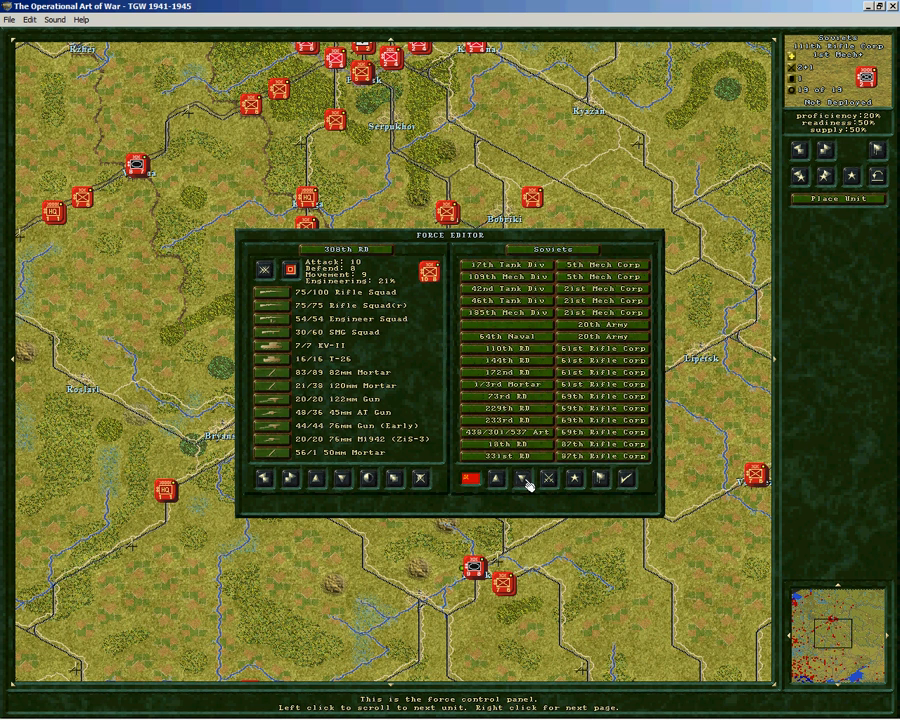
right_click(525, 481)
right_click(525, 481)
right_click(525, 481)
right_click(525, 481)
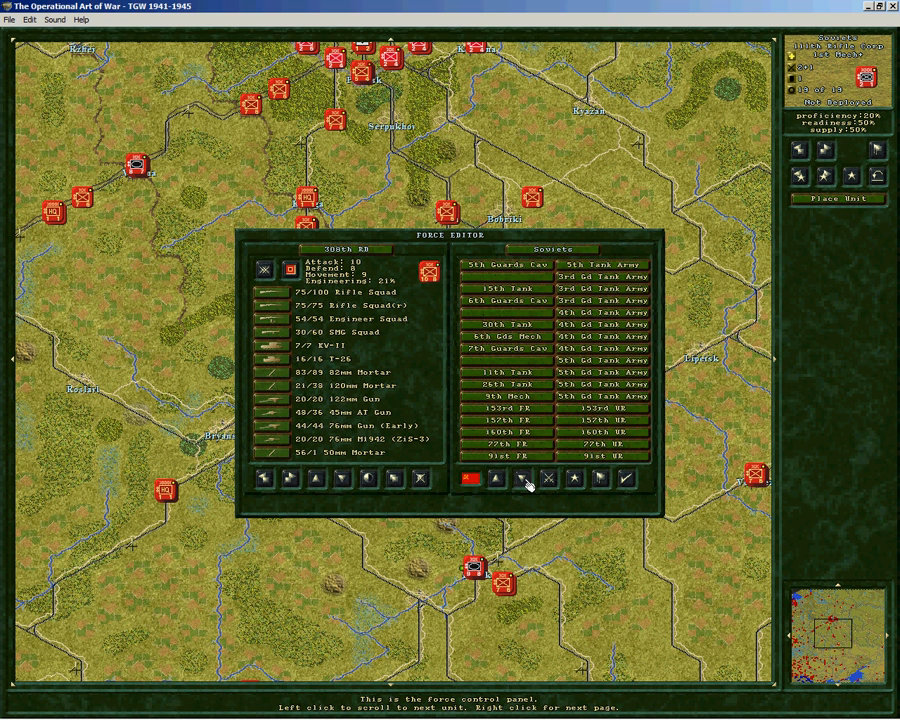
right_click(525, 481)
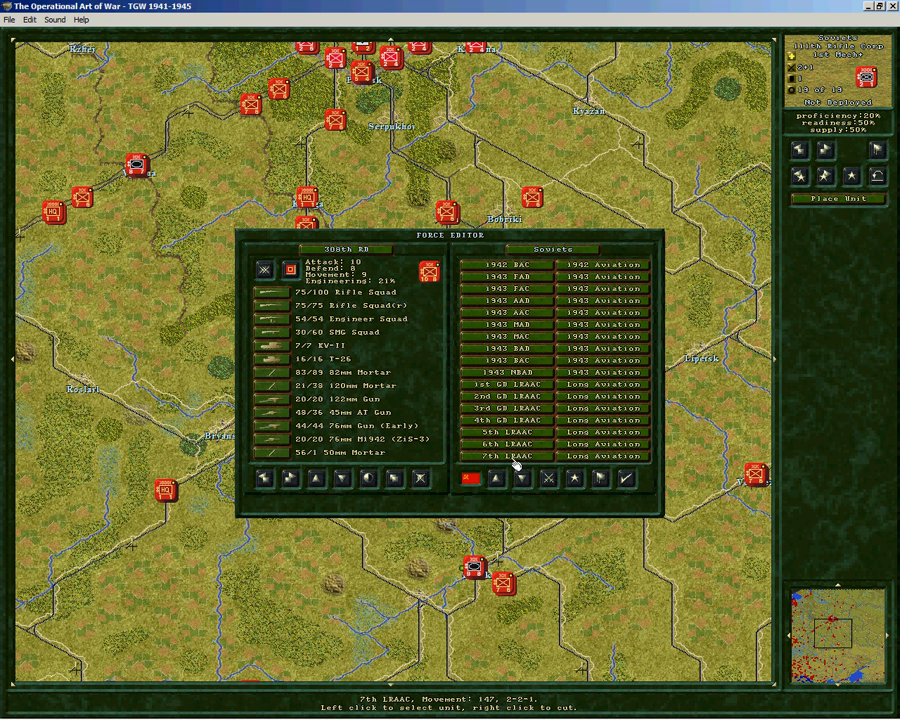
click(515, 462)
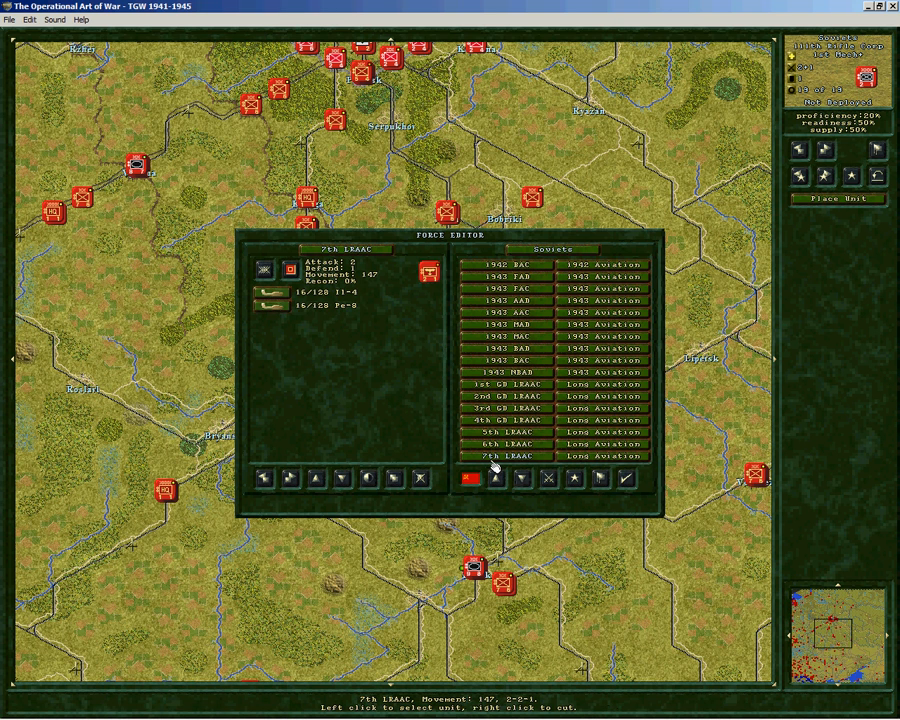
- Create a new unit after the 7th LRAAC and assign it 56 Motorcycle Squads
click(291, 481)
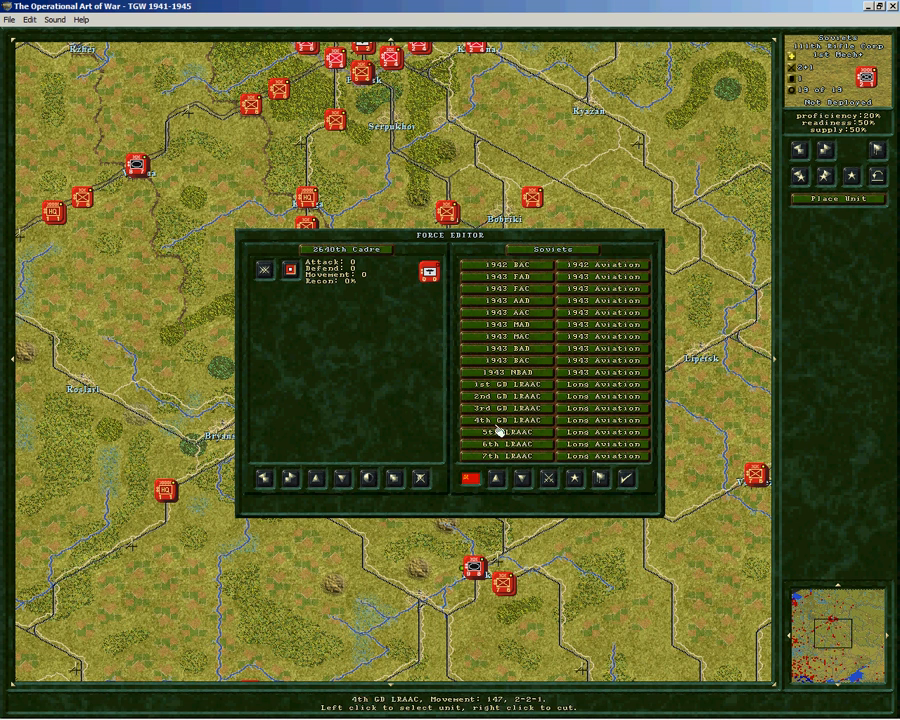
click(549, 481)
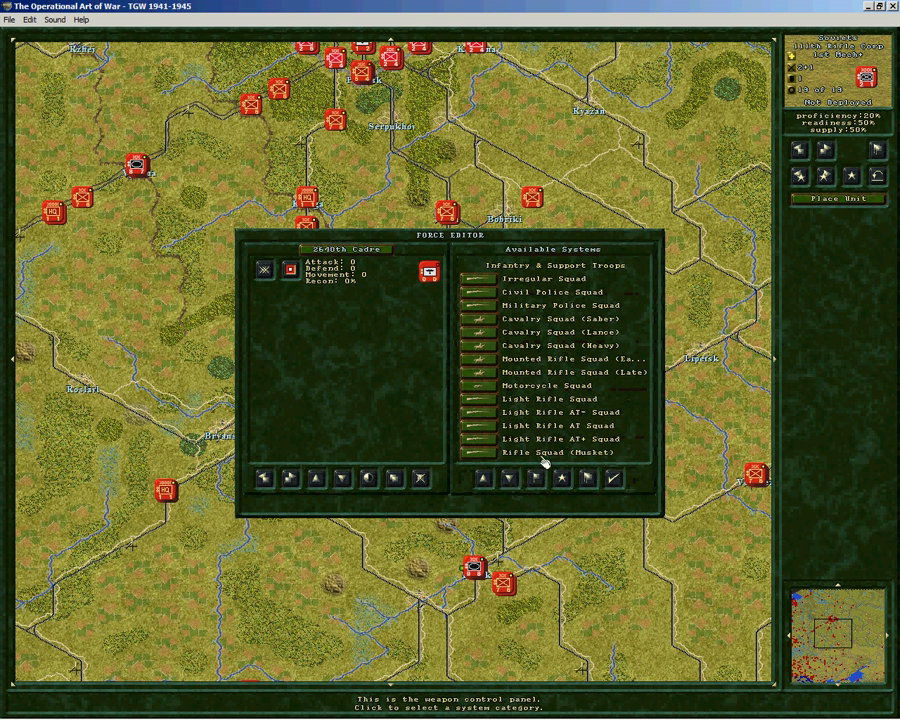
click(472, 387)
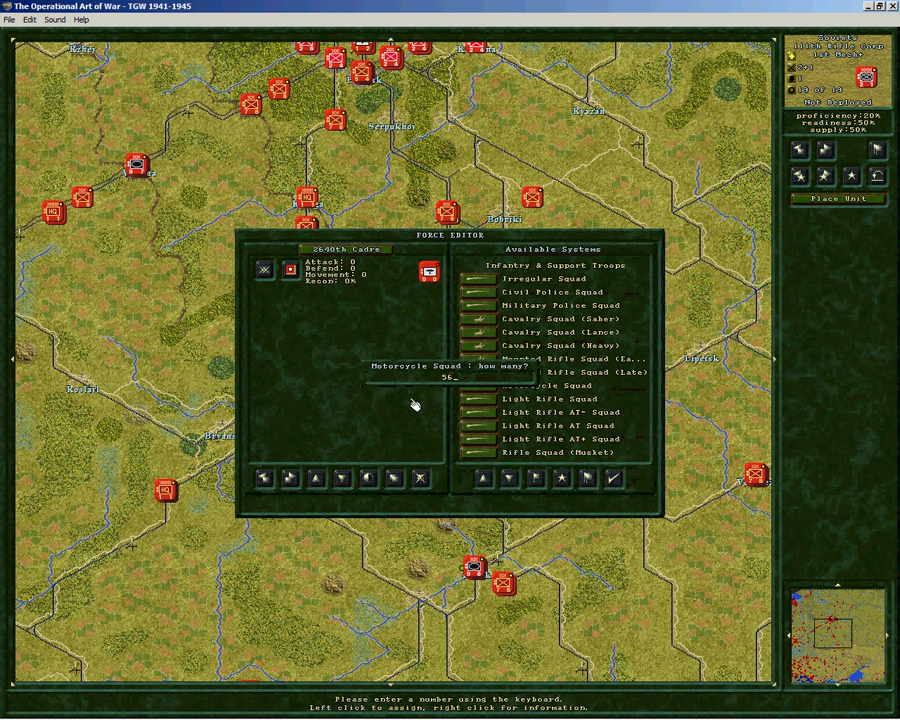
key(Return)
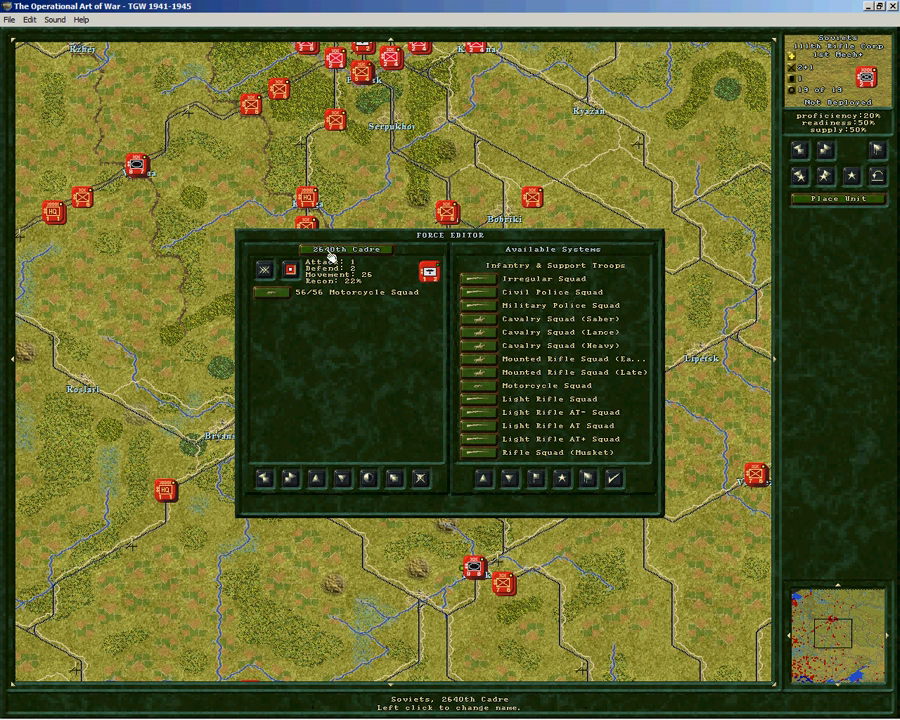
- Cut the unassigned 2640th Cadre and paste it before the 5th LRAAC in the Long Aviation formation
click(540, 485)
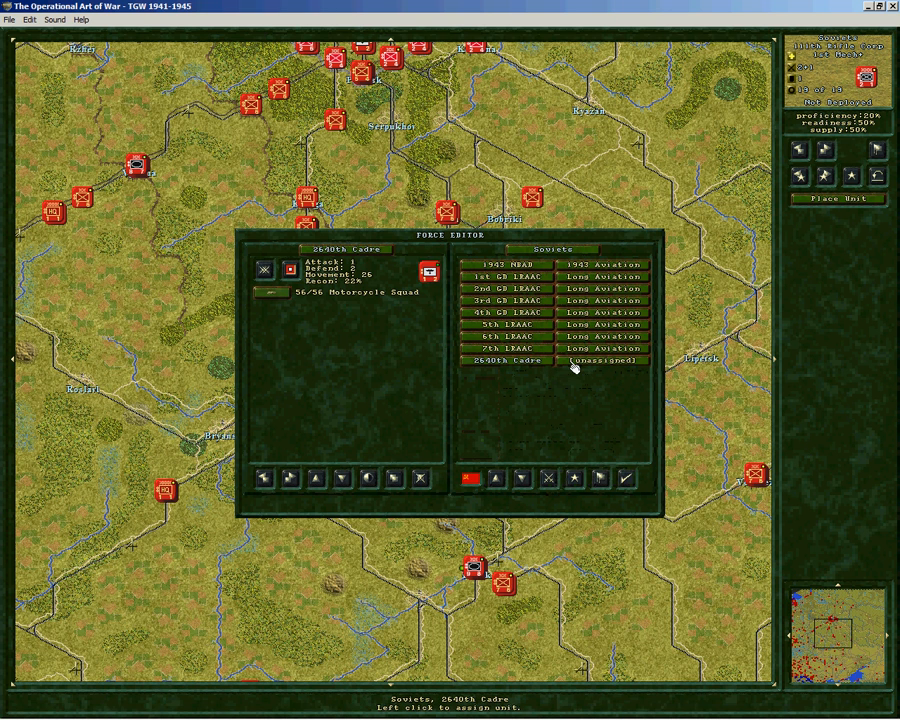
right_click(518, 368)
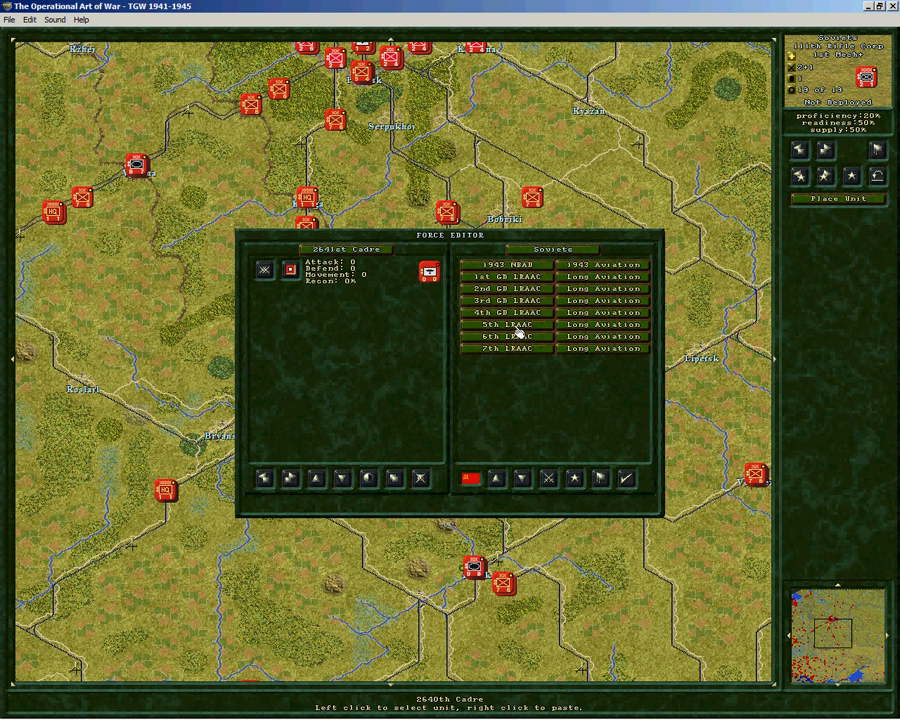
right_click(518, 330)
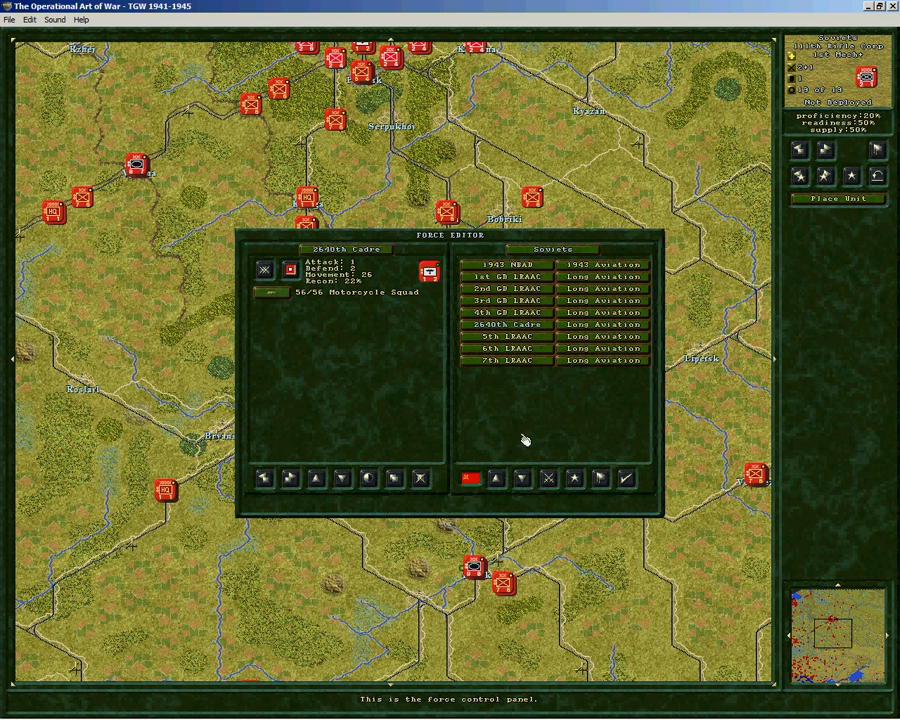
- Switch to the Axis force and back to return to the Soviet templates, and select the Gds Cav Corps template
click(600, 481)
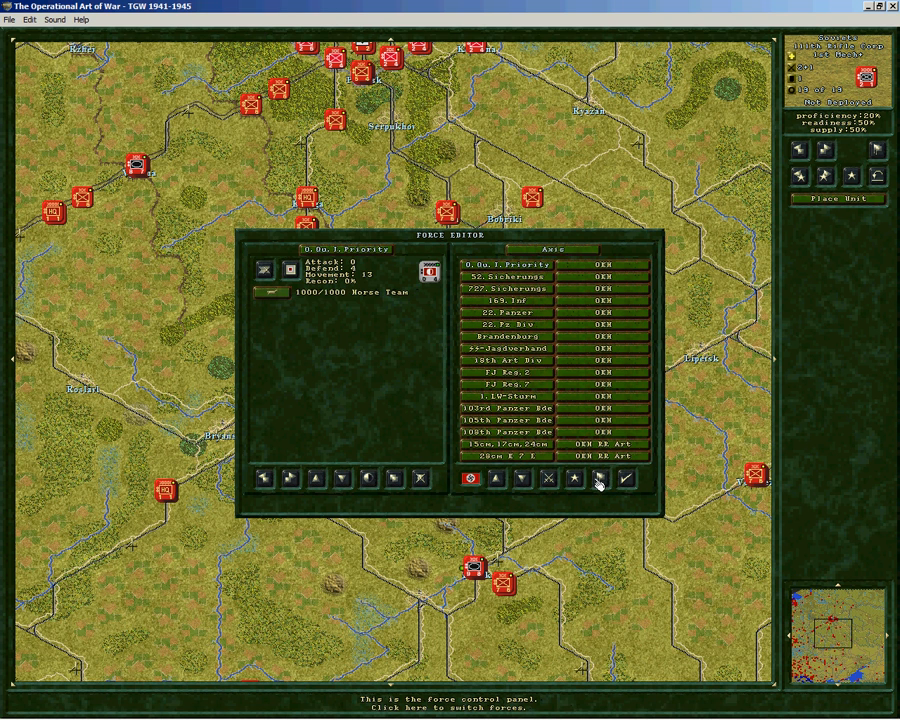
click(600, 482)
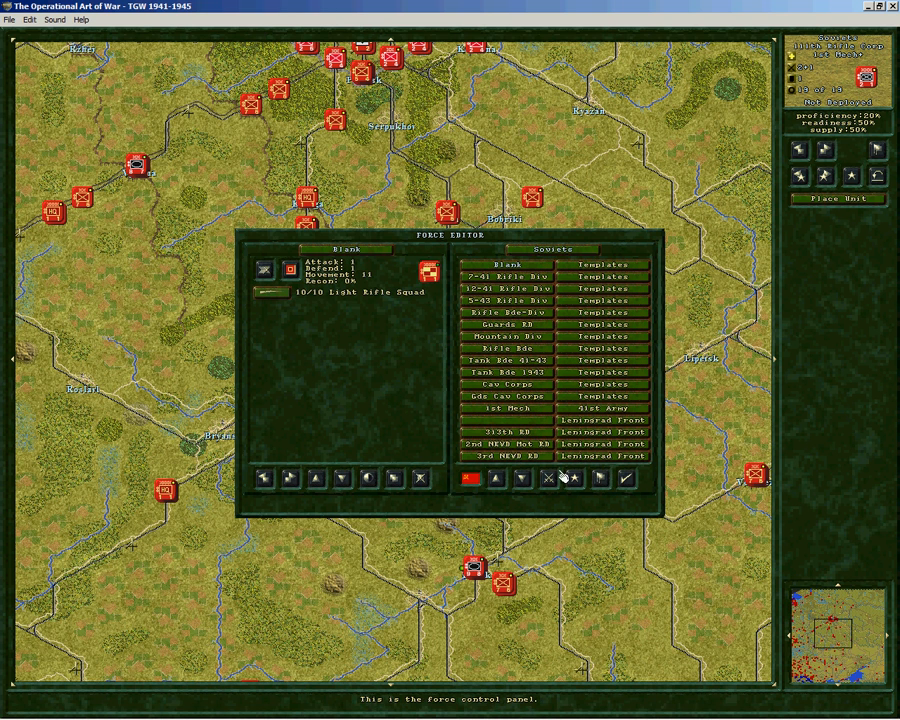
click(508, 396)
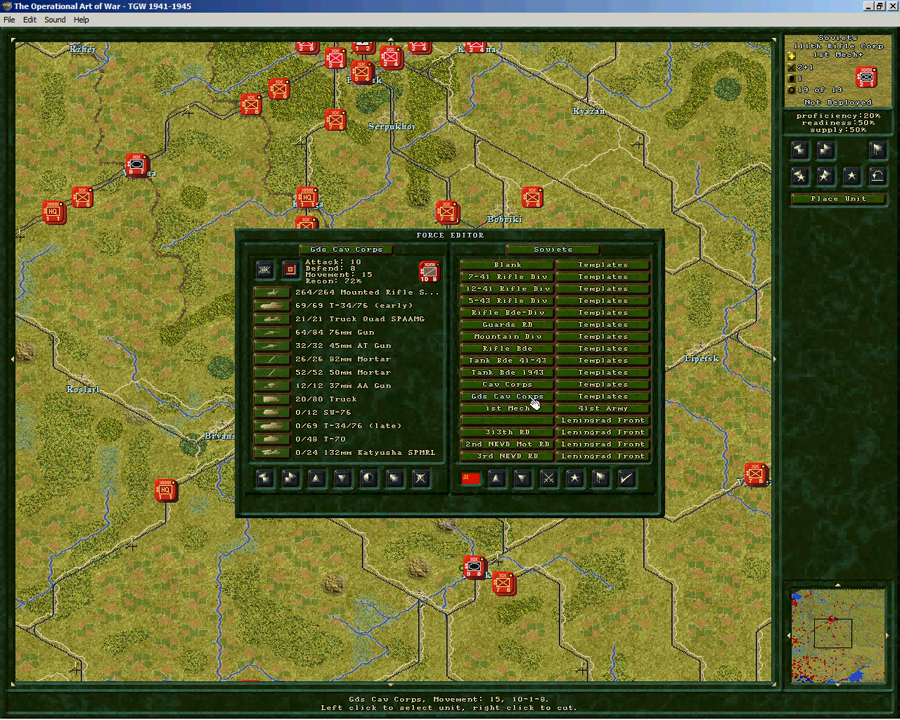
- Select the 244th BAD of the Volkhov Front in the Soviet unit list and create a copy of it
click(522, 480)
right_click(523, 480)
right_click(523, 480)
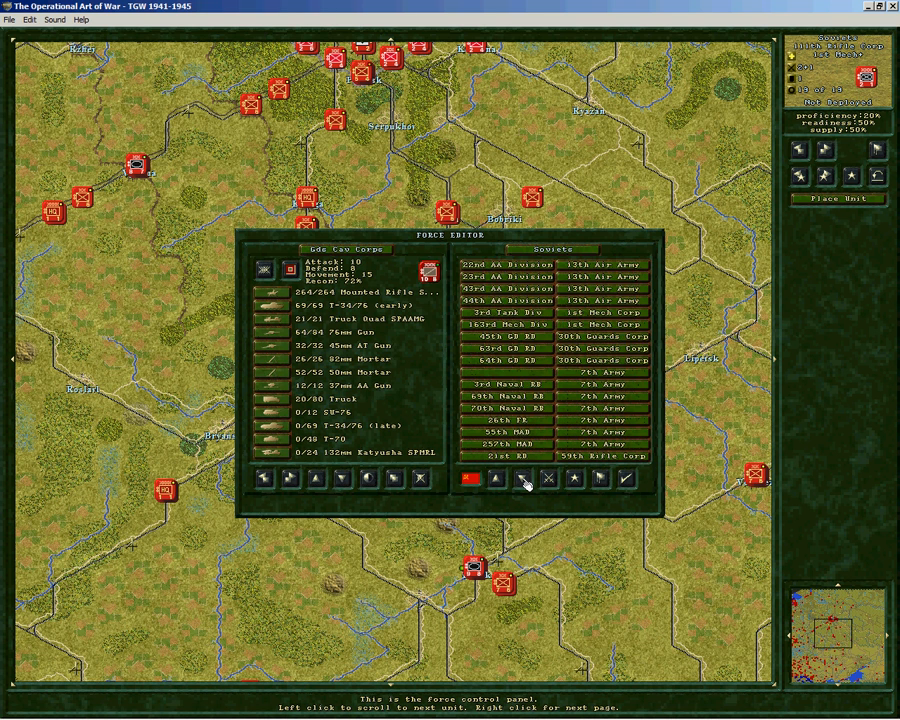
right_click(523, 480)
right_click(523, 480)
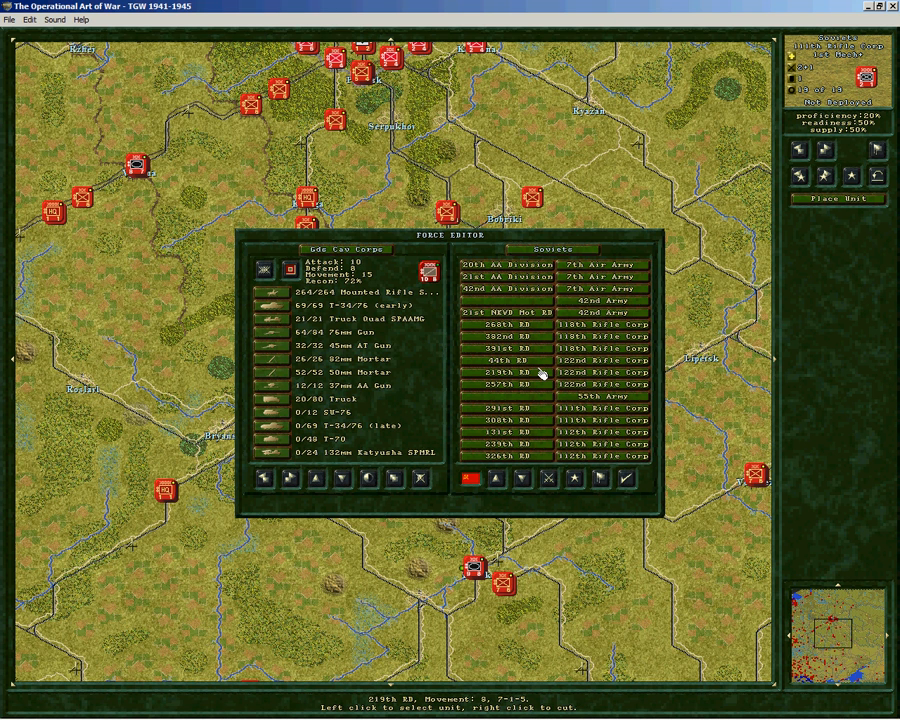
right_click(522, 481)
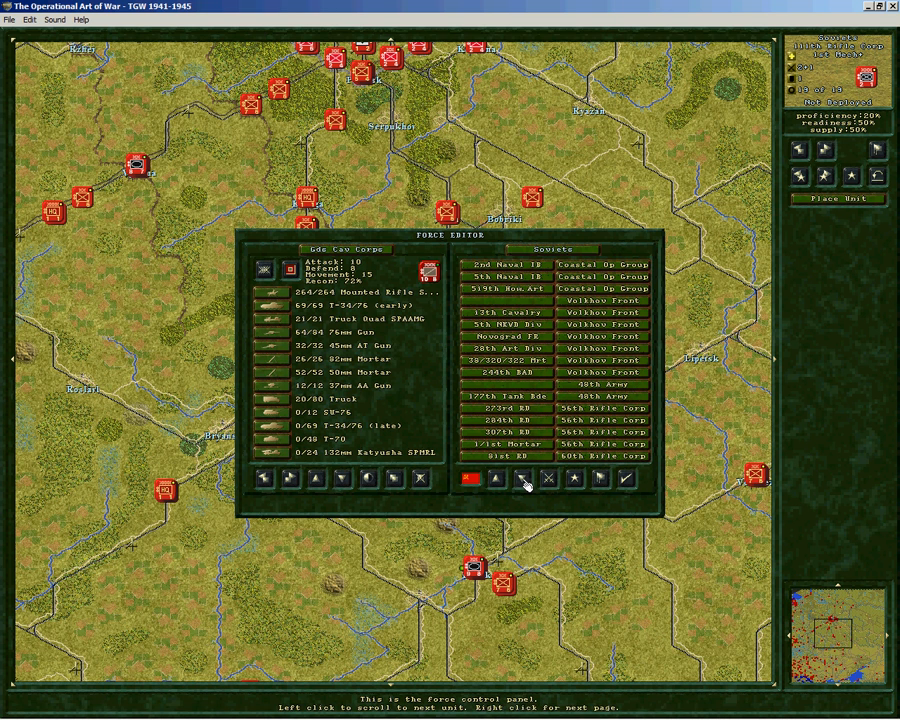
click(513, 378)
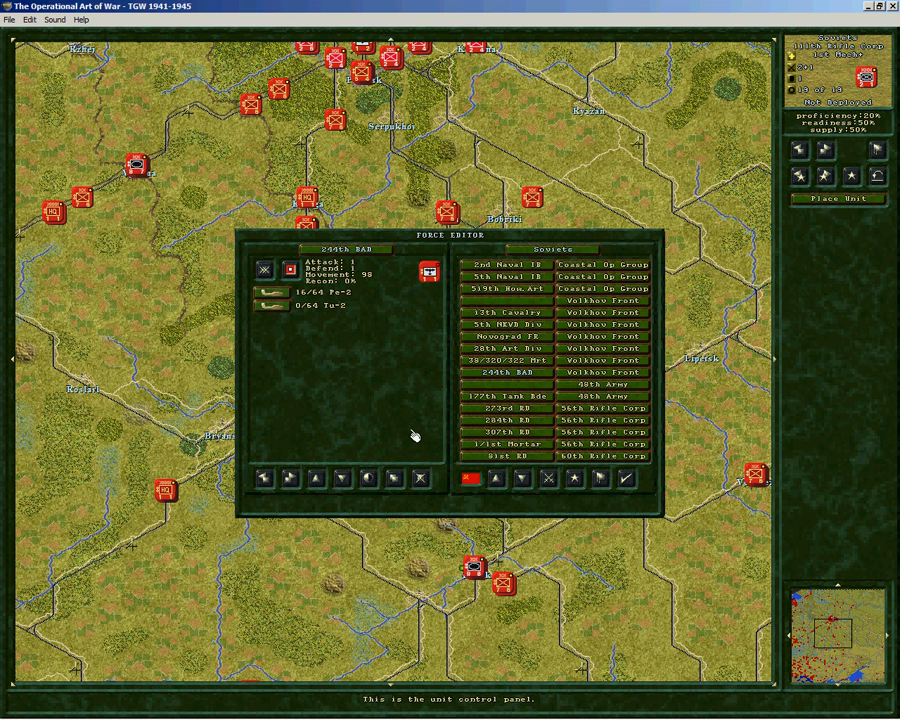
click(396, 479)
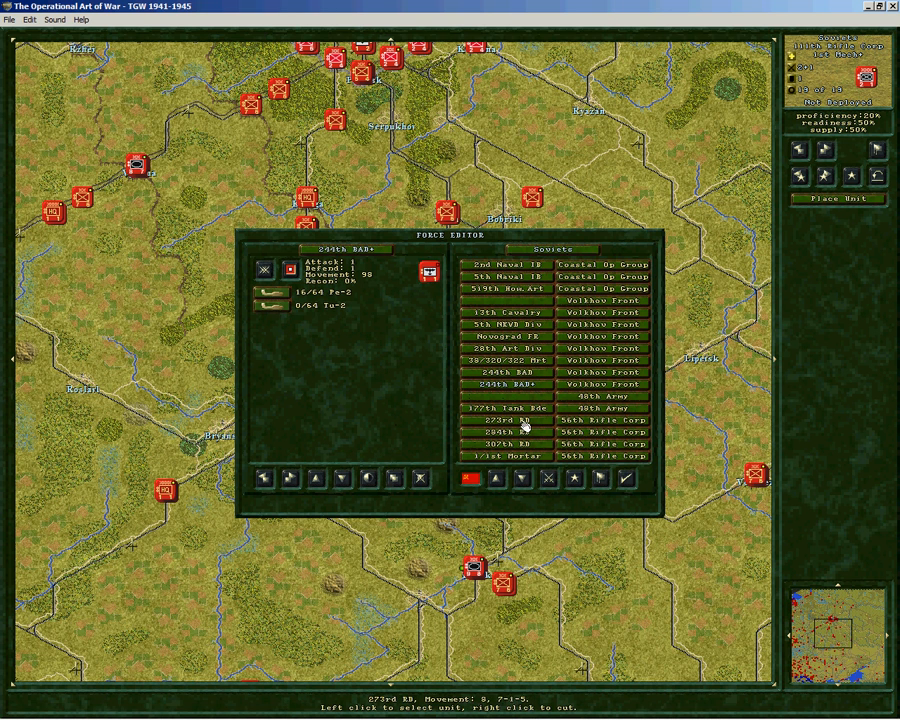
- Unassign the 244th BAD+ from the Volkhov Front and assign it to a newly created formation
click(581, 386)
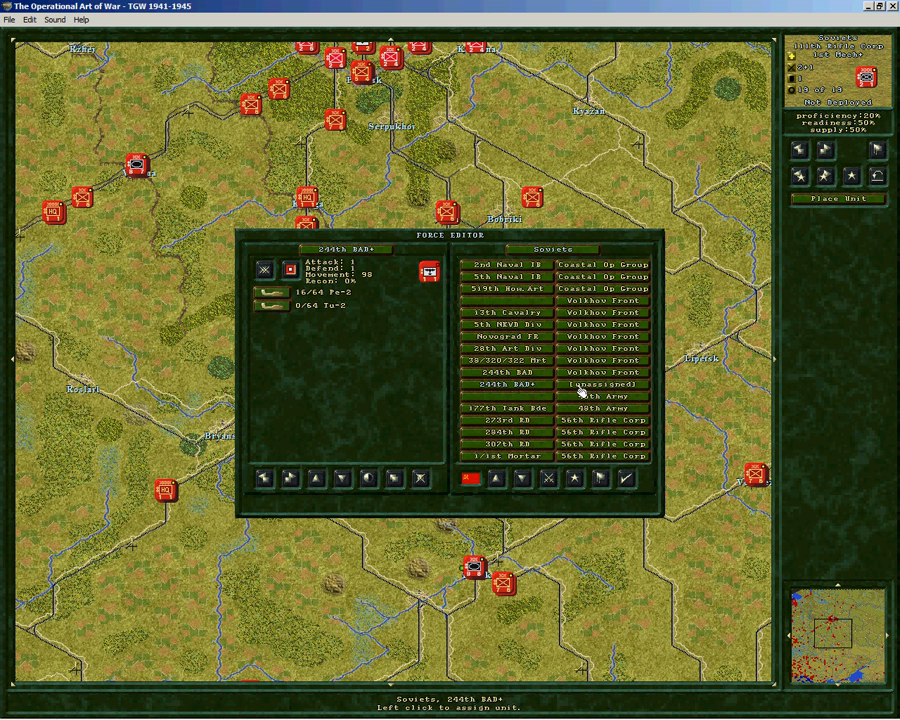
click(581, 390)
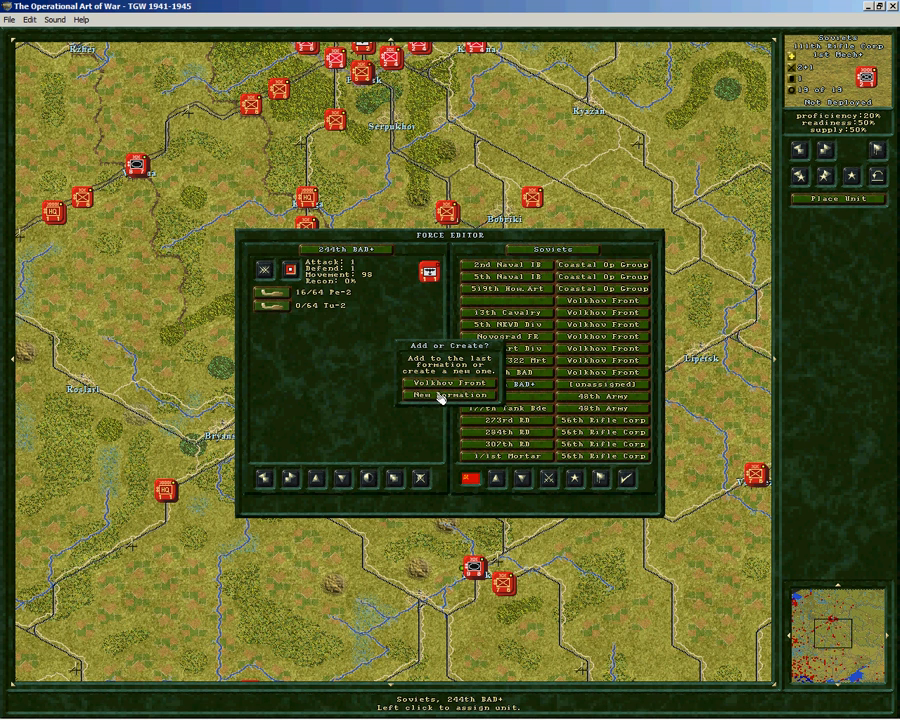
click(440, 395)
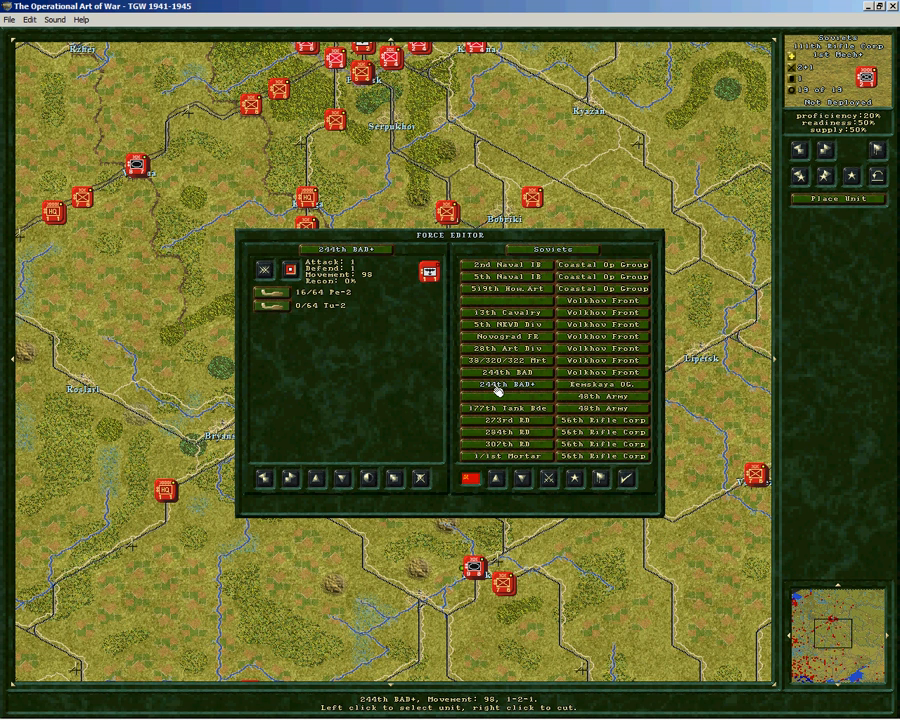
click(266, 481)
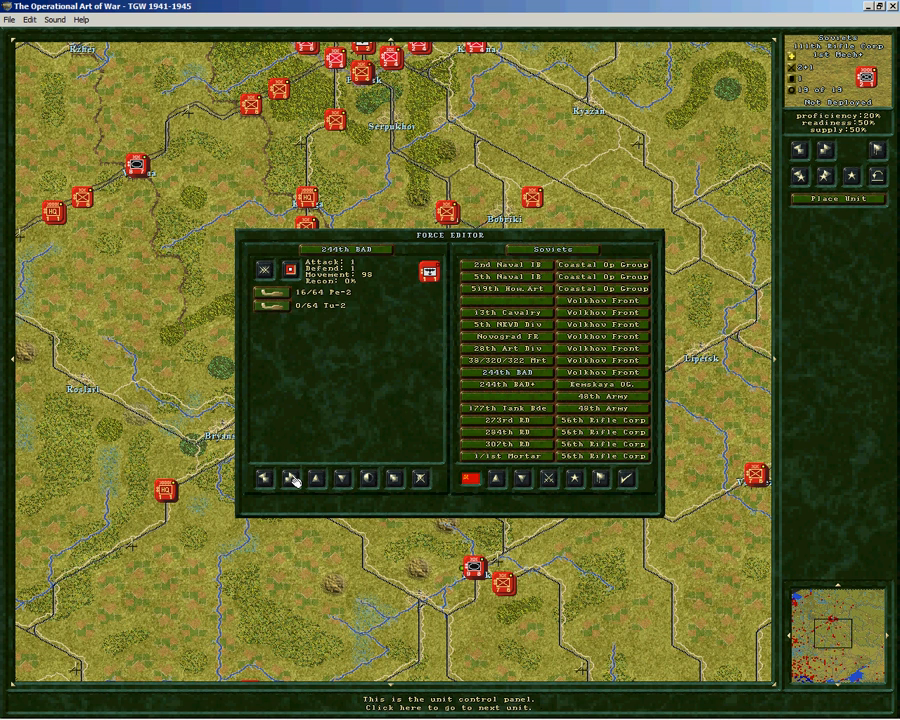
click(293, 480)
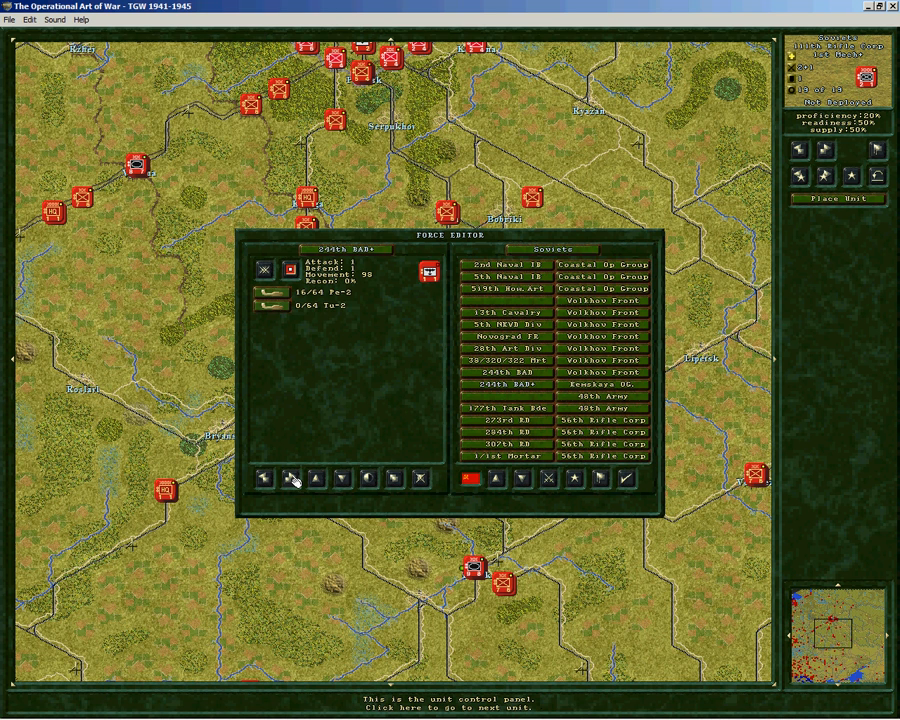
- Open the formation of the 244th BAD+ and rename it New Formation
click(577, 480)
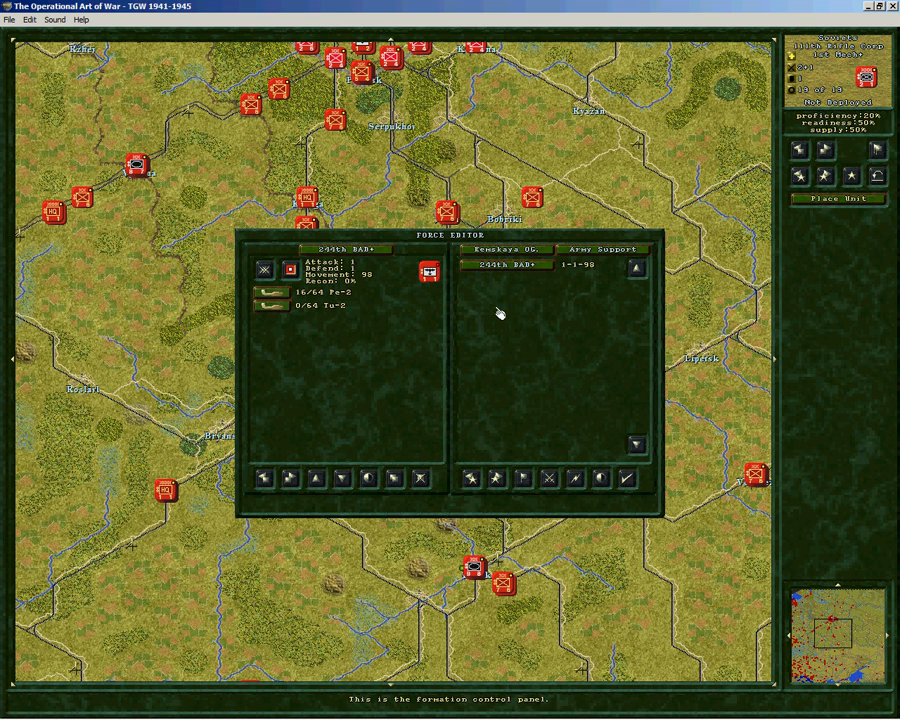
click(494, 251)
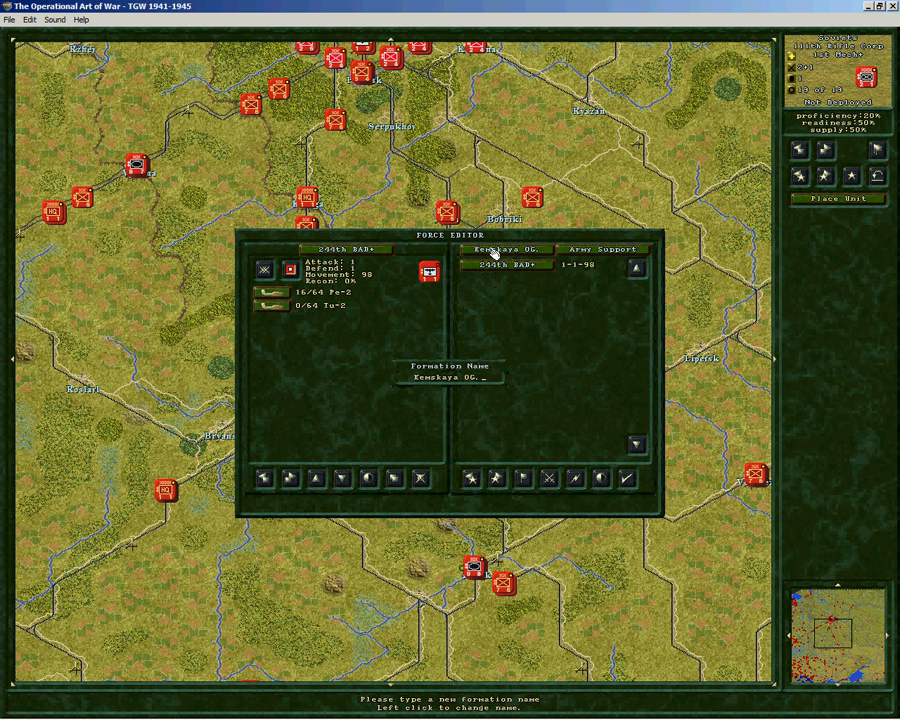
text(New Forma)
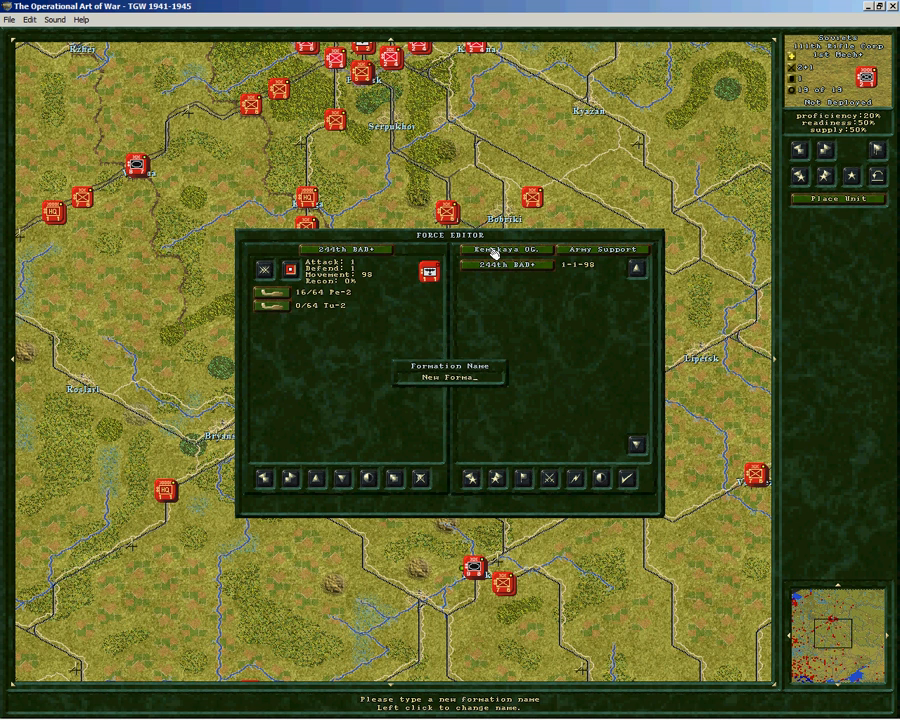
text(tion)
key(Return)
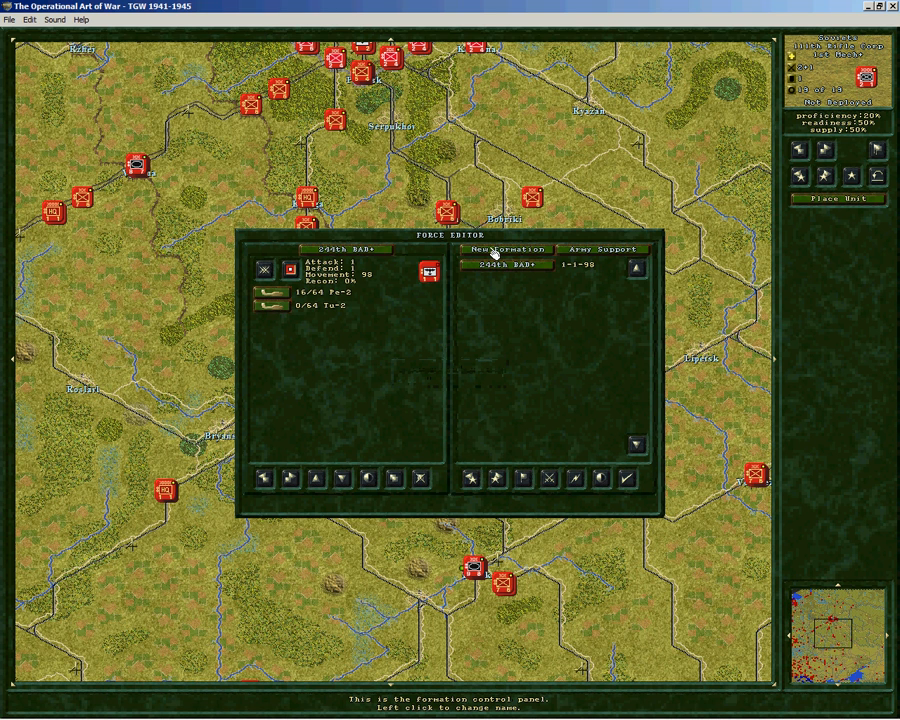
- Accept proficiency 60 and supply 100 for New Formation, and set its support scope to Force Support
click(577, 479)
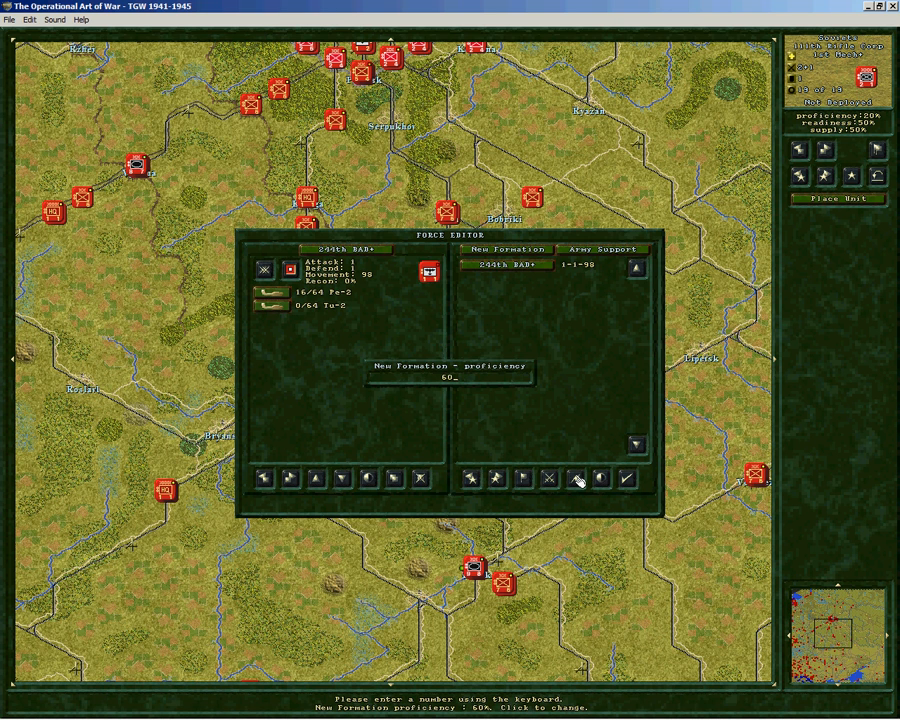
key(Return)
click(601, 479)
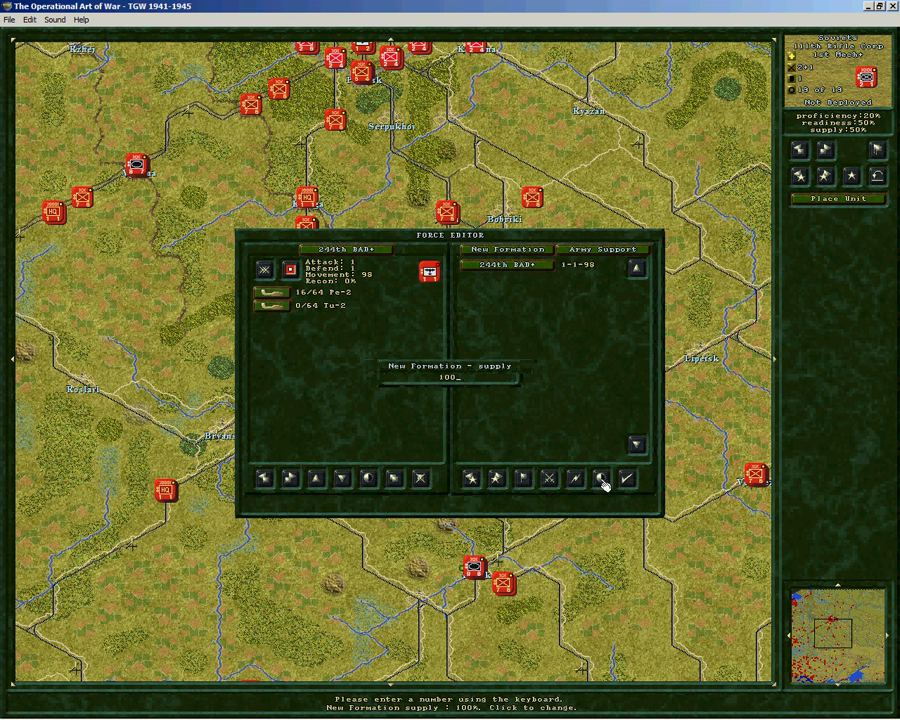
key(Return)
click(603, 250)
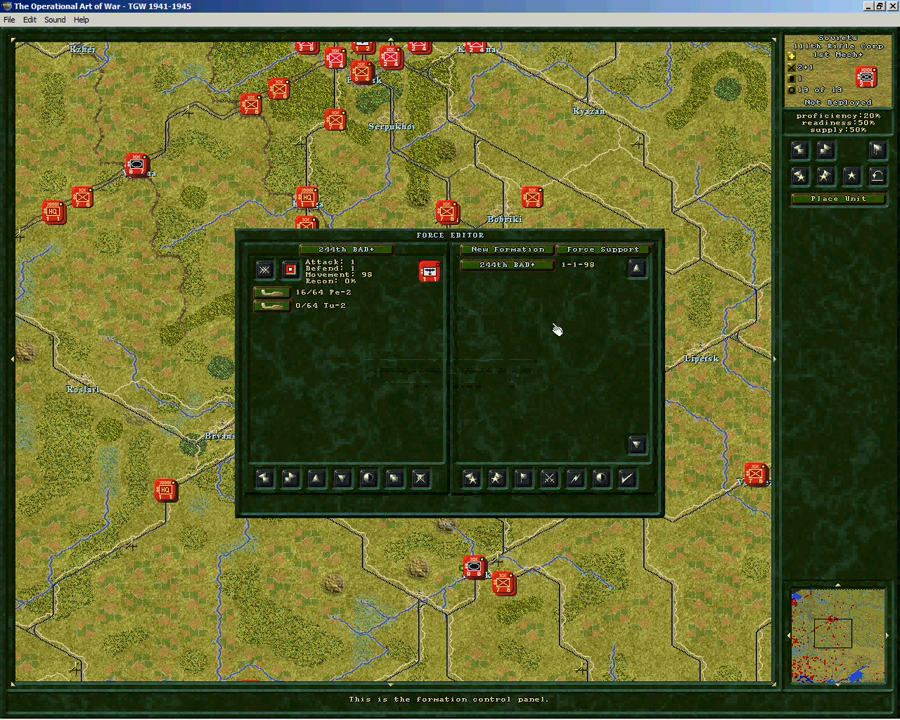
- Create another copy of the 244th BAD+ in New Formation and exit the force editor
click(523, 480)
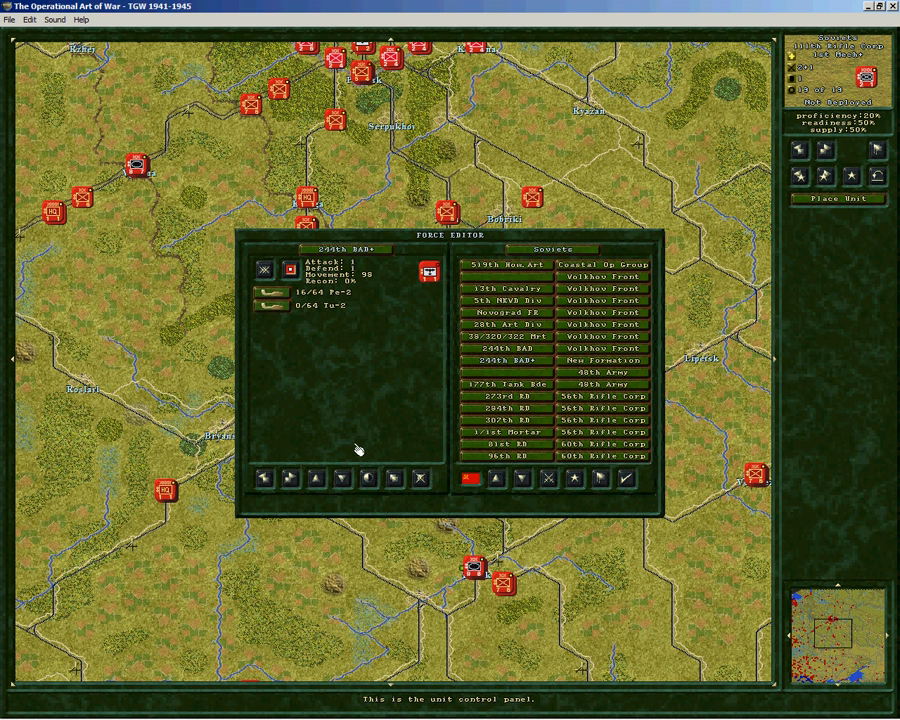
click(396, 480)
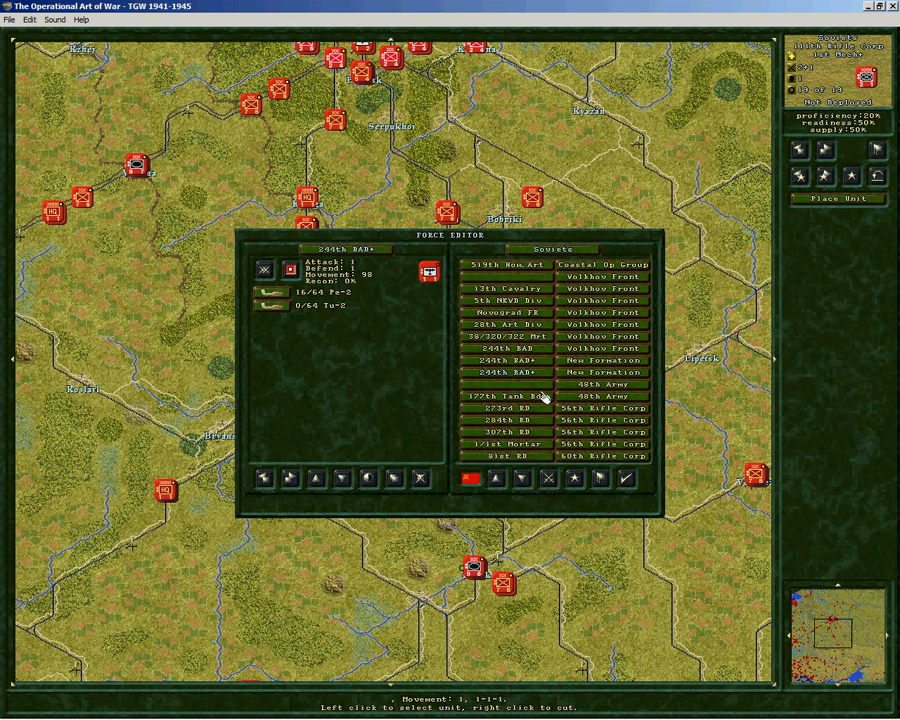
click(290, 479)
click(265, 479)
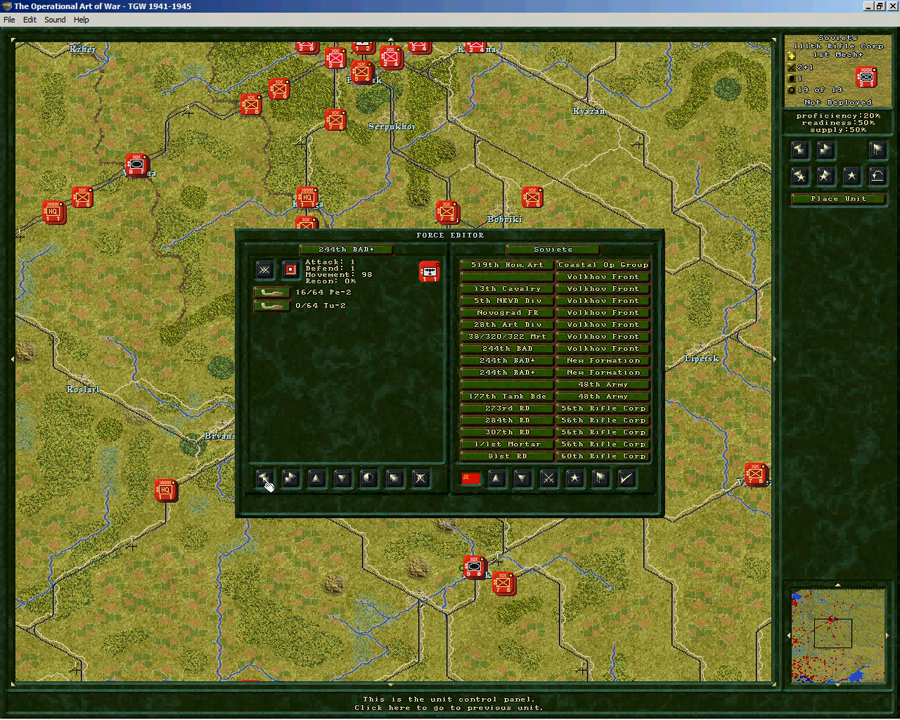
click(628, 480)
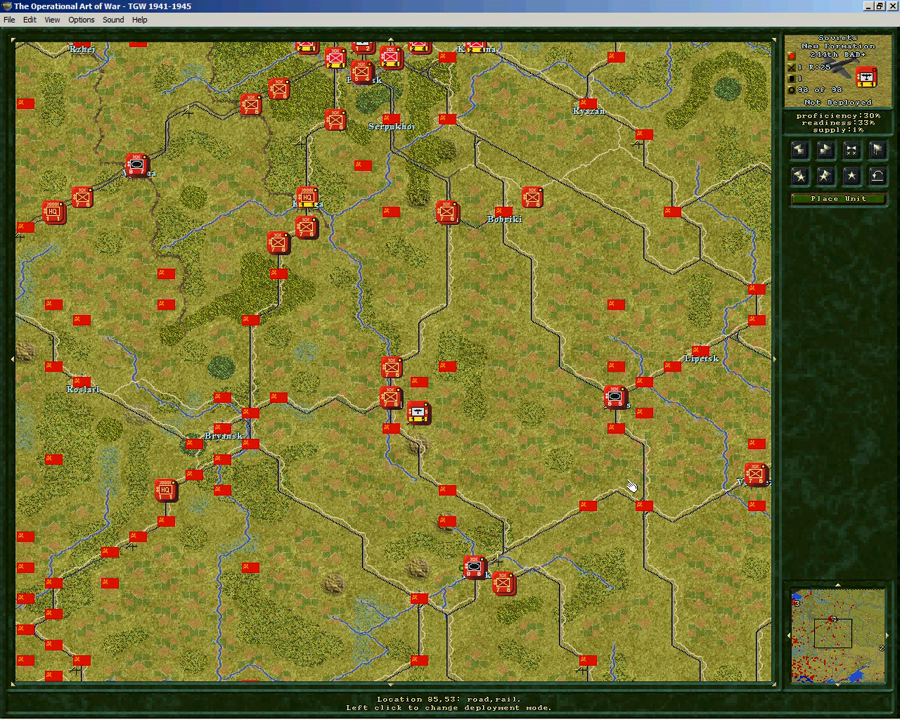
- View the formation reports of Long Aviation and New Formation, closing each report
click(824, 202)
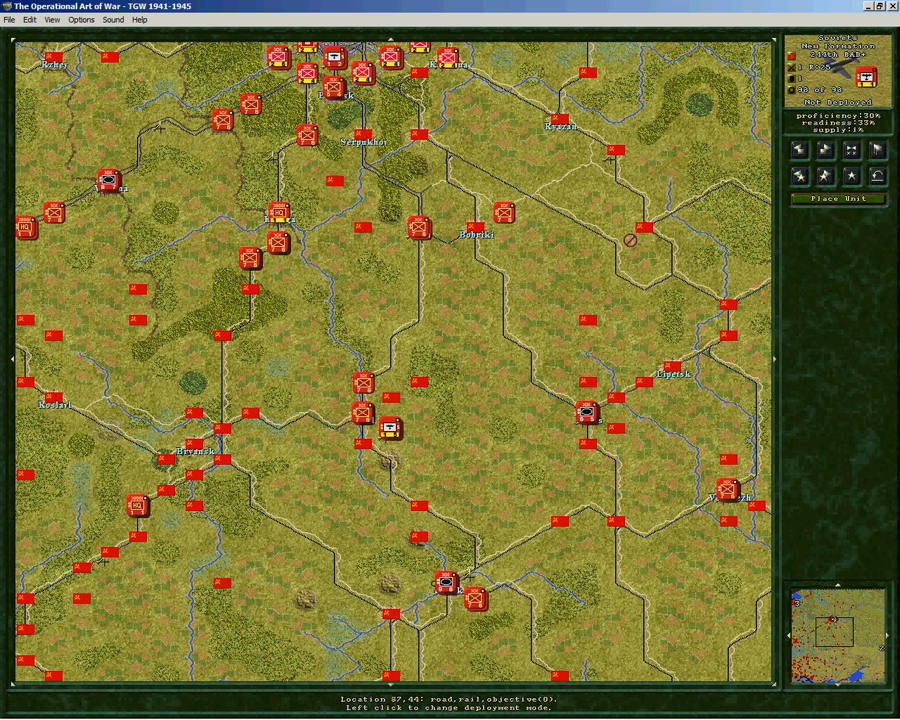
click(856, 181)
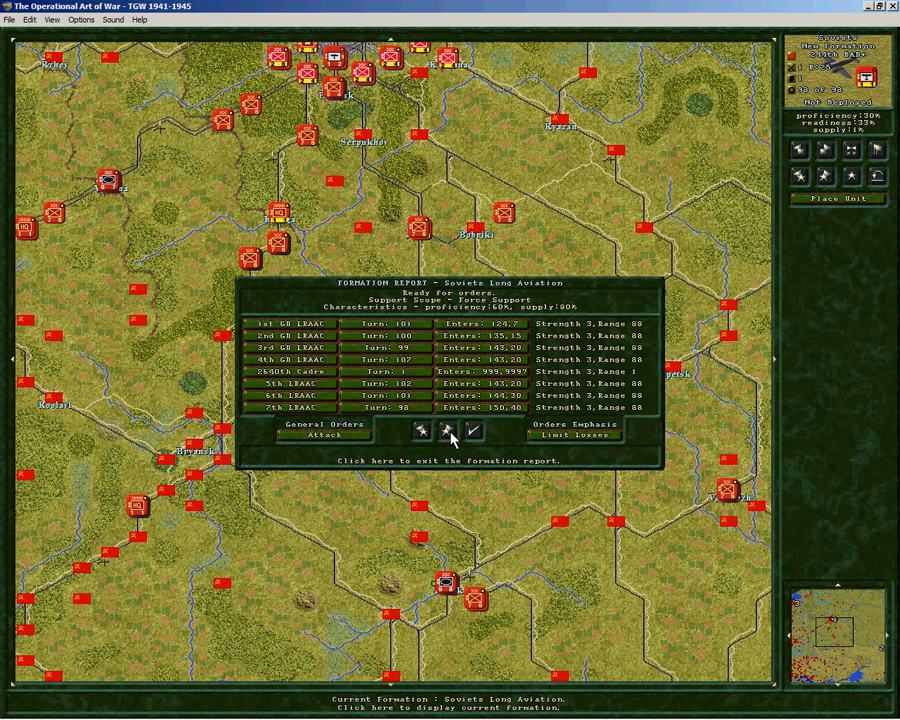
click(473, 430)
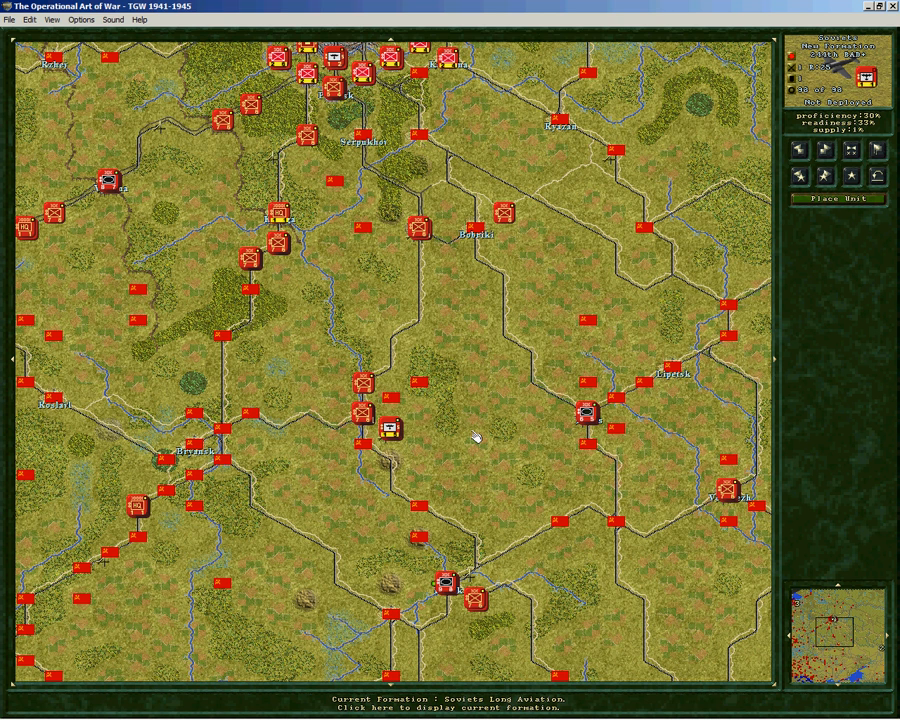
click(856, 182)
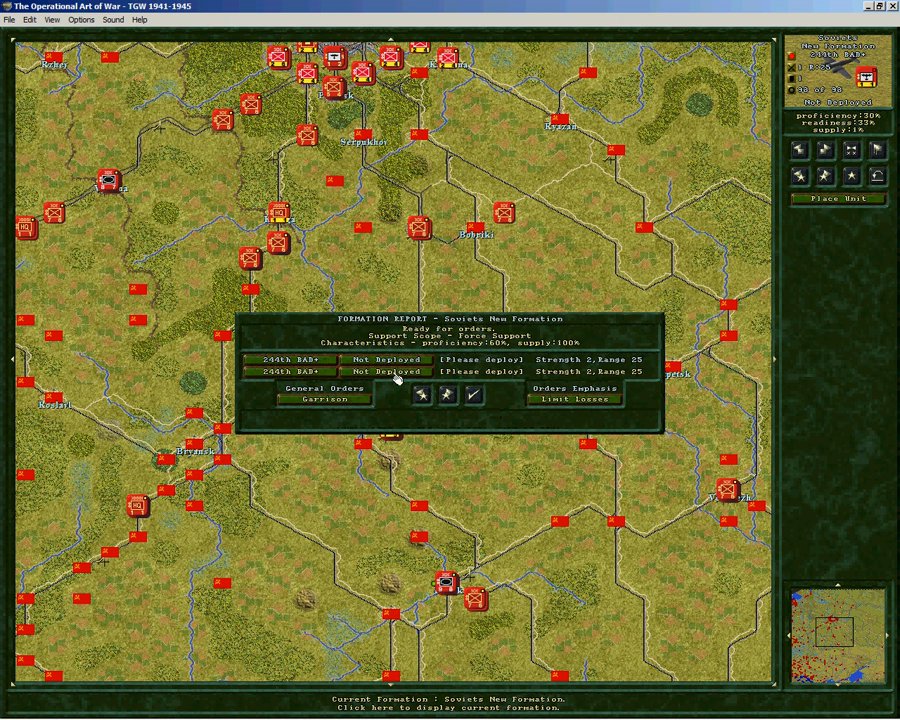
click(475, 395)
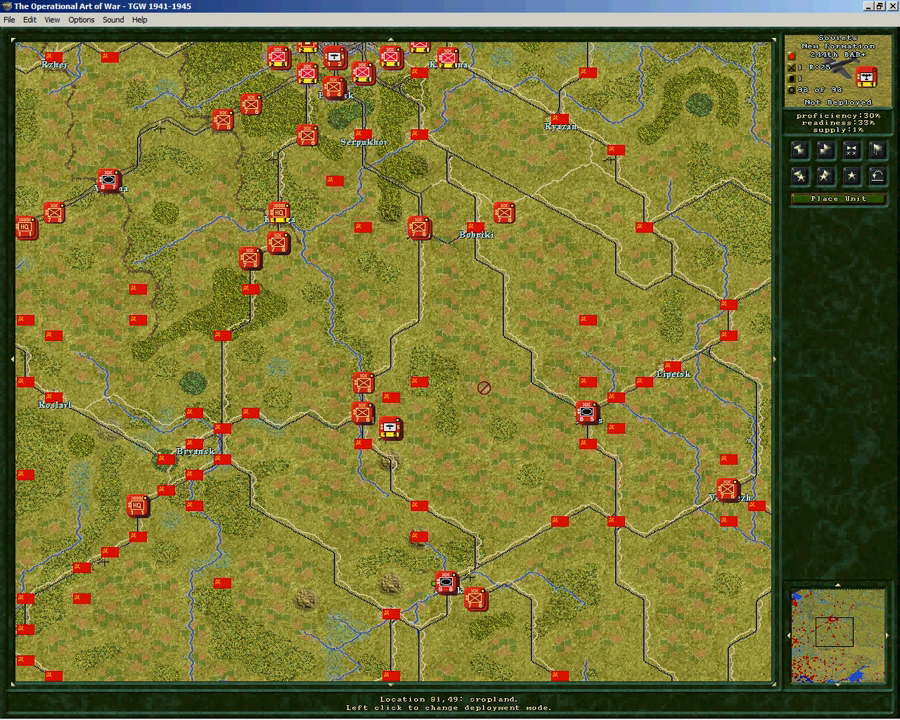
- Deploy the 244th BAD+ on the airfield at location 81,55 and cycle the deployment modes back to Place Unit
right_click(468, 563)
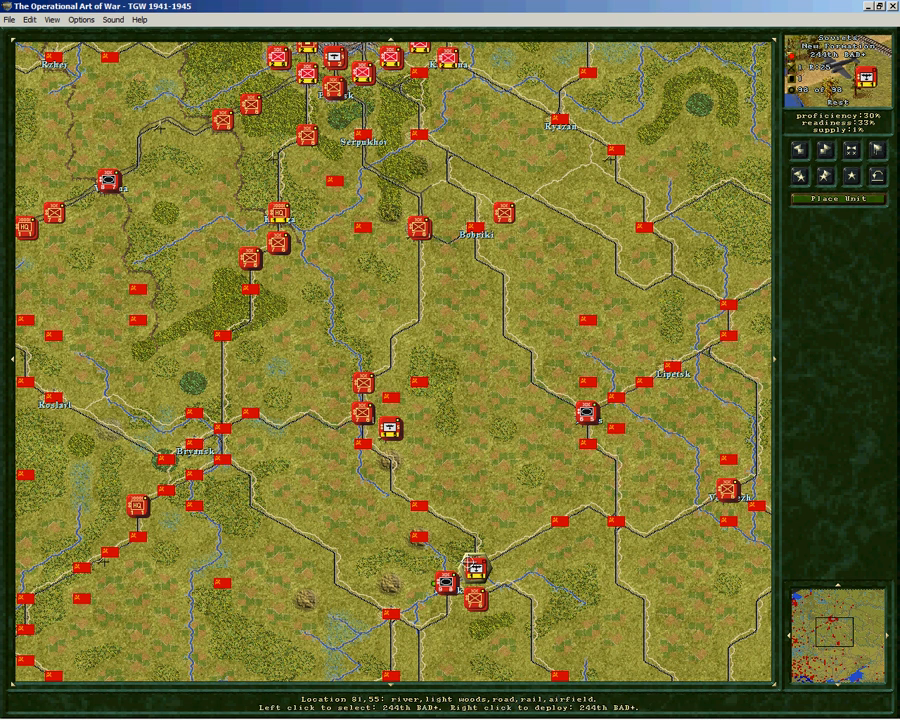
click(832, 200)
click(832, 200)
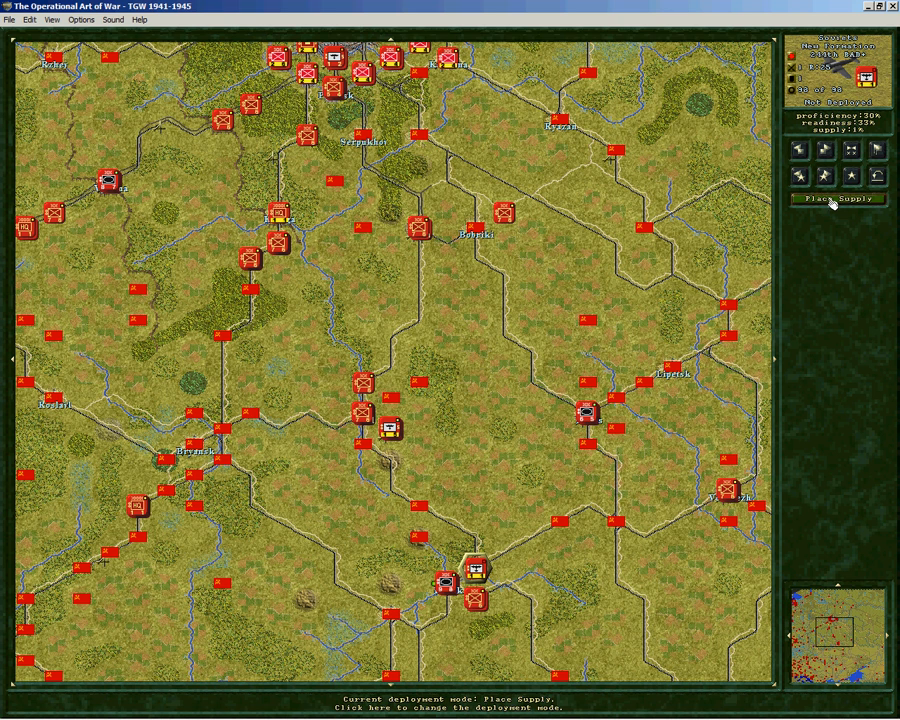
click(832, 201)
click(832, 202)
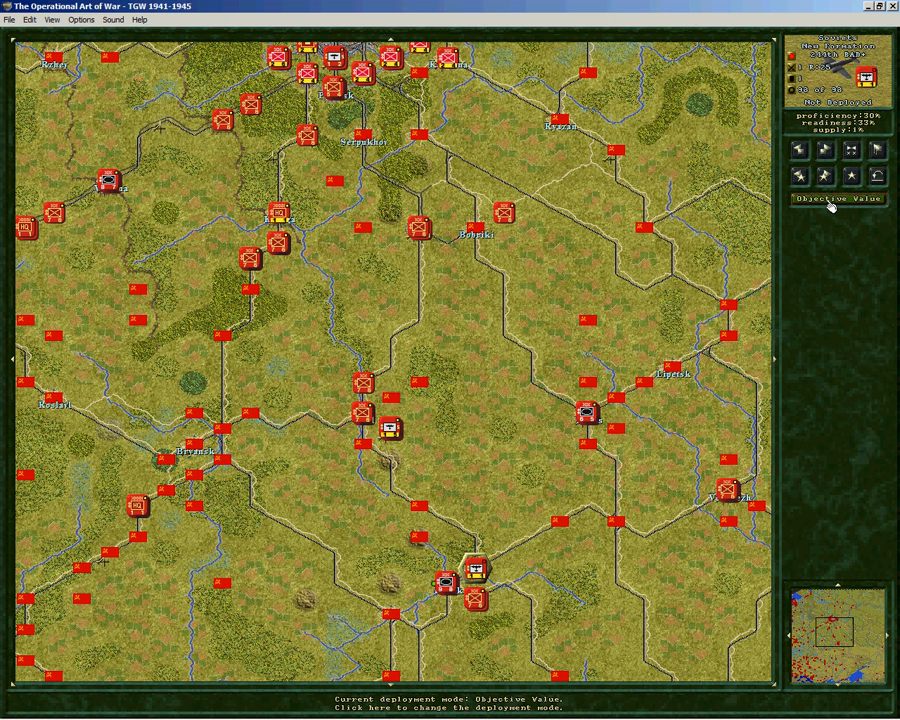
click(831, 204)
click(831, 204)
click(831, 203)
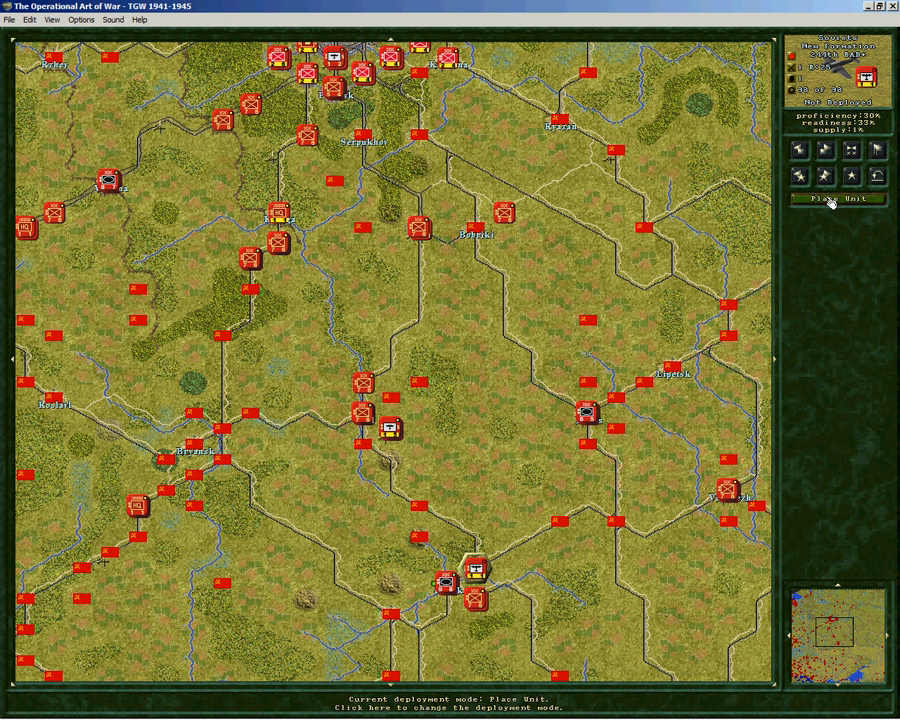
- Remove the 244th BAD+ from location 81,55 and deploy it on the airfield at location 68,54
click(473, 572)
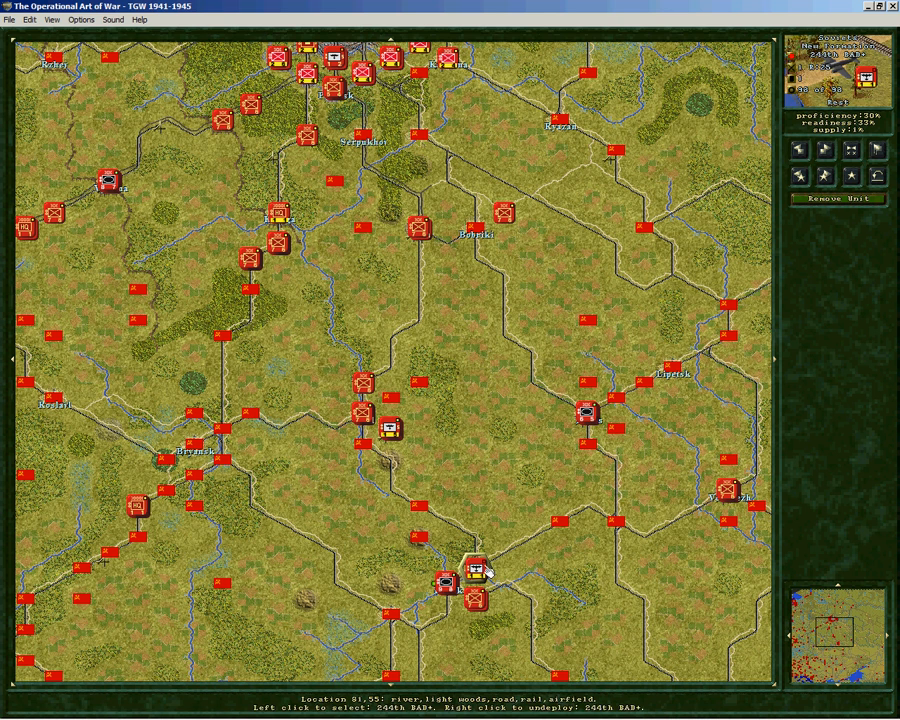
right_click(473, 575)
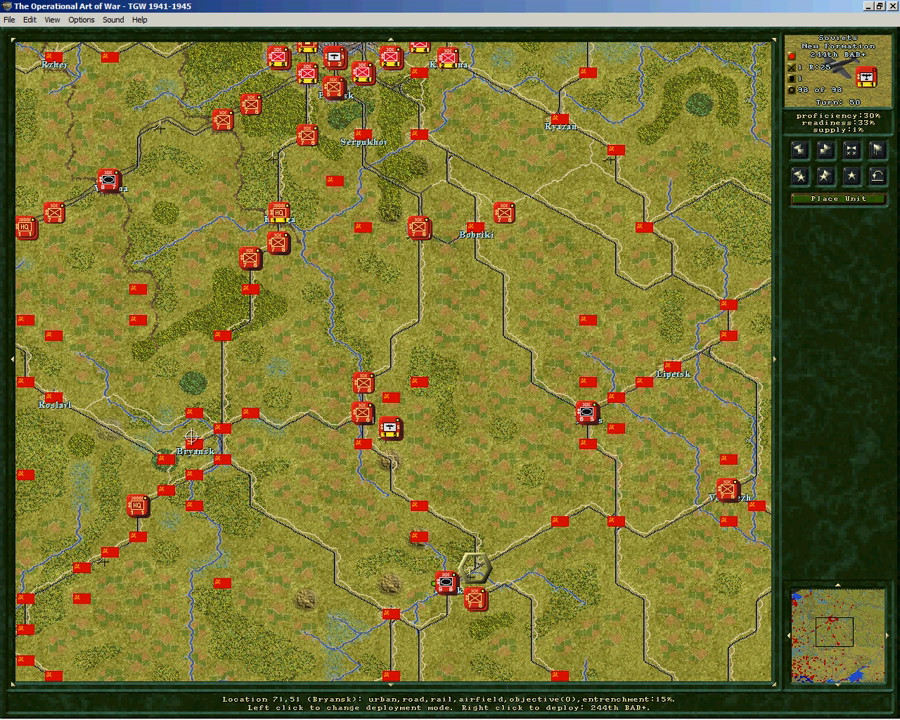
click(98, 383)
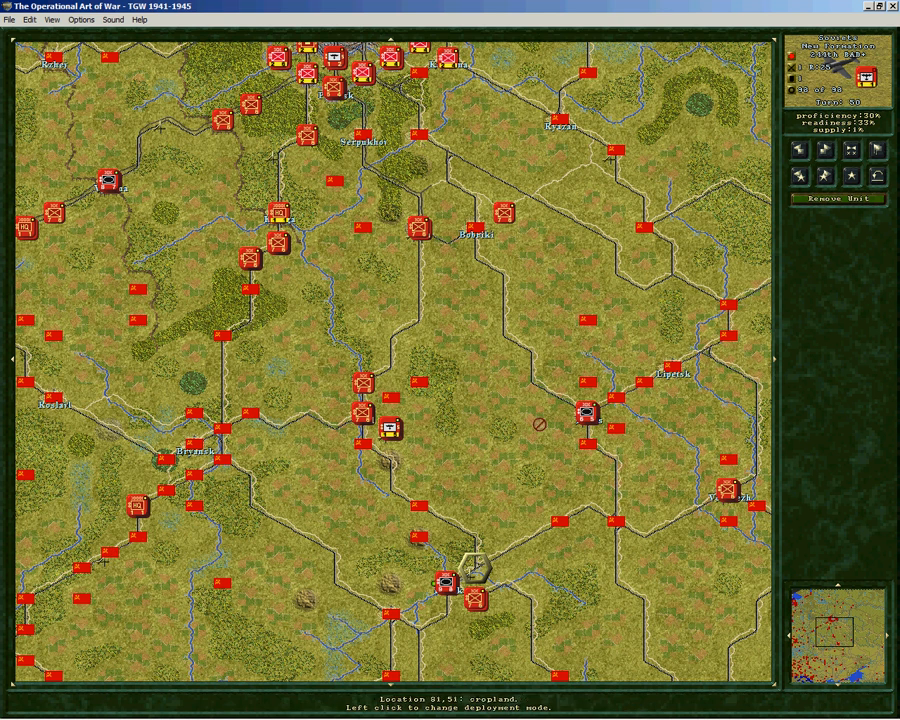
click(815, 200)
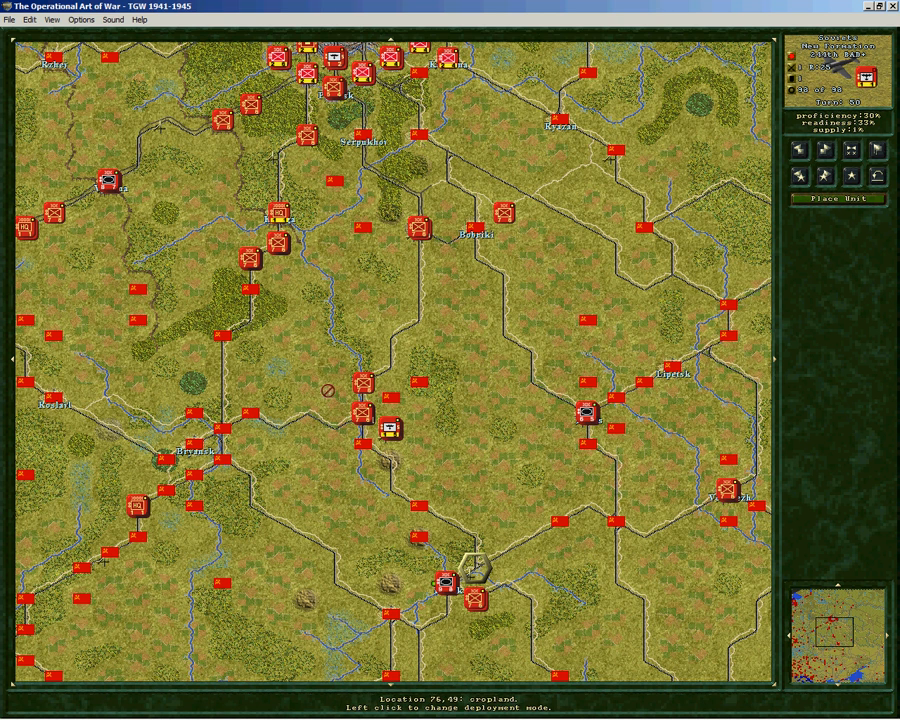
click(76, 388)
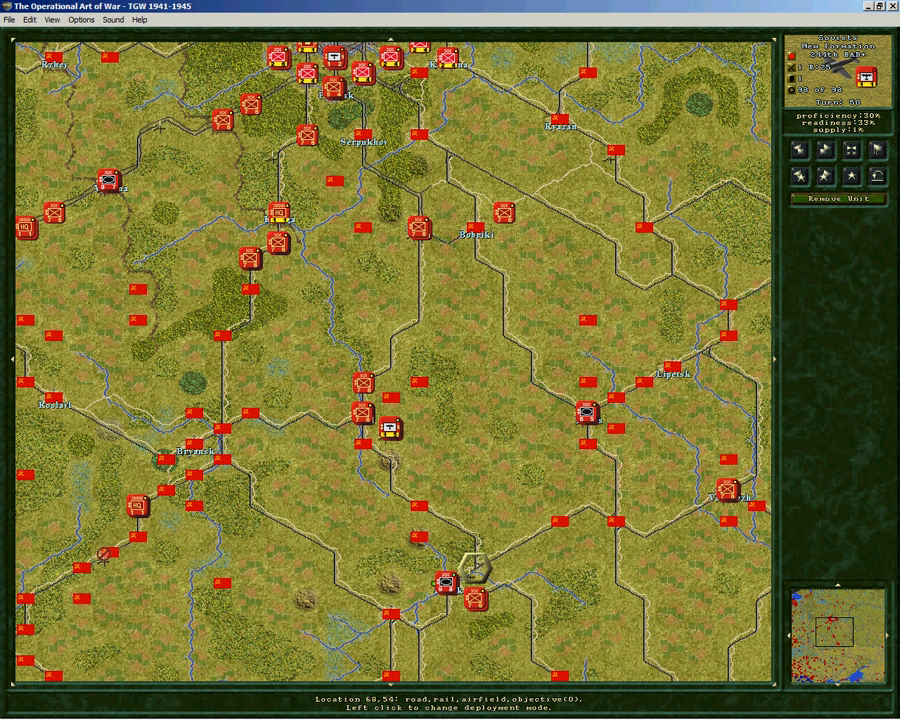
click(833, 199)
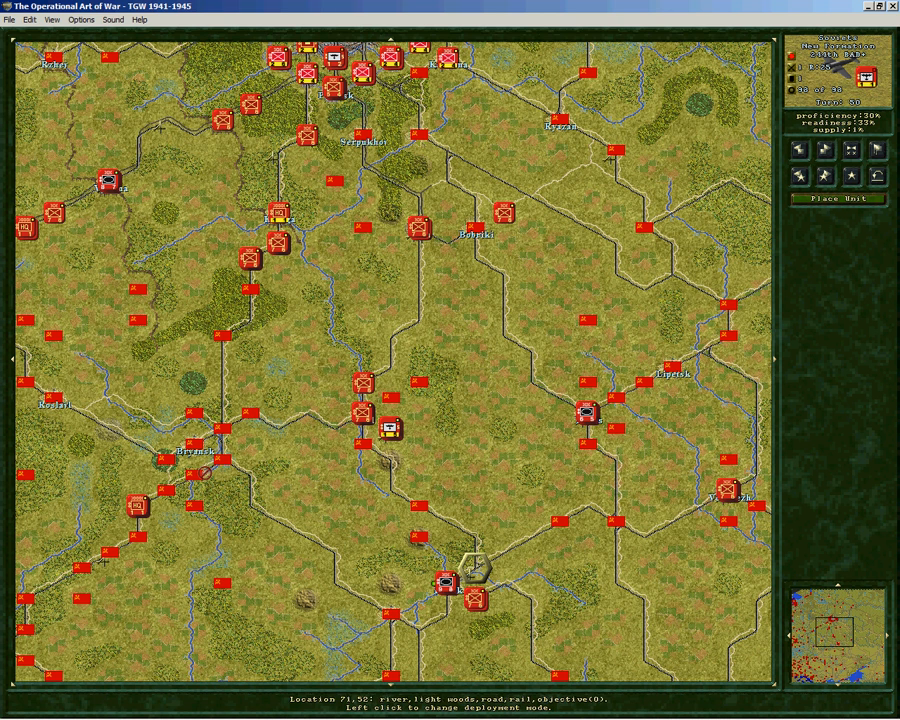
right_click(104, 549)
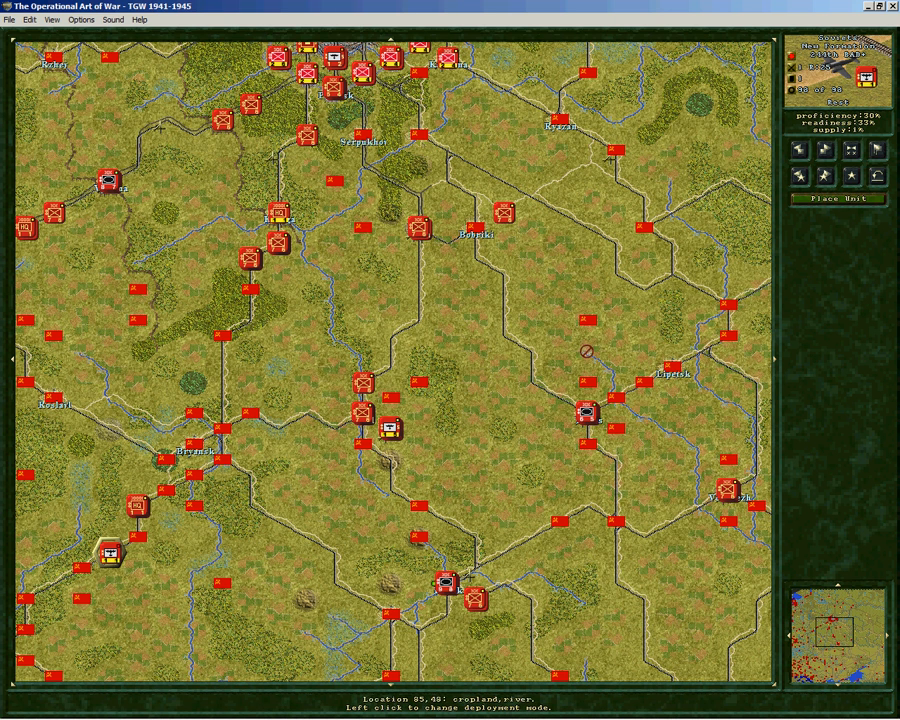
- Place objective 1 on the hex at location 68,54 where the 244th BAD+ is deployed
click(834, 201)
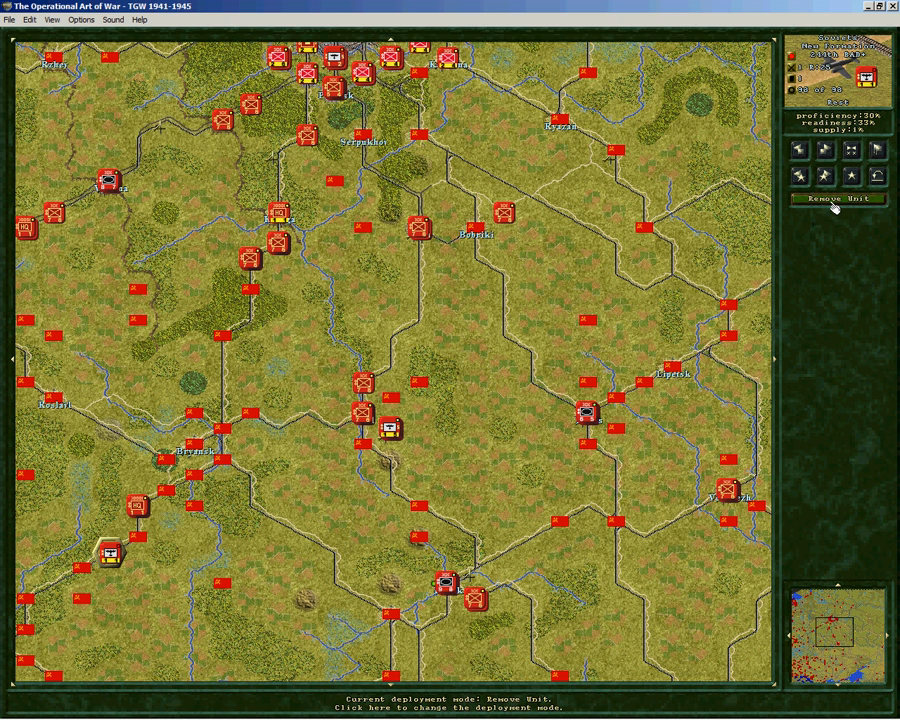
click(834, 201)
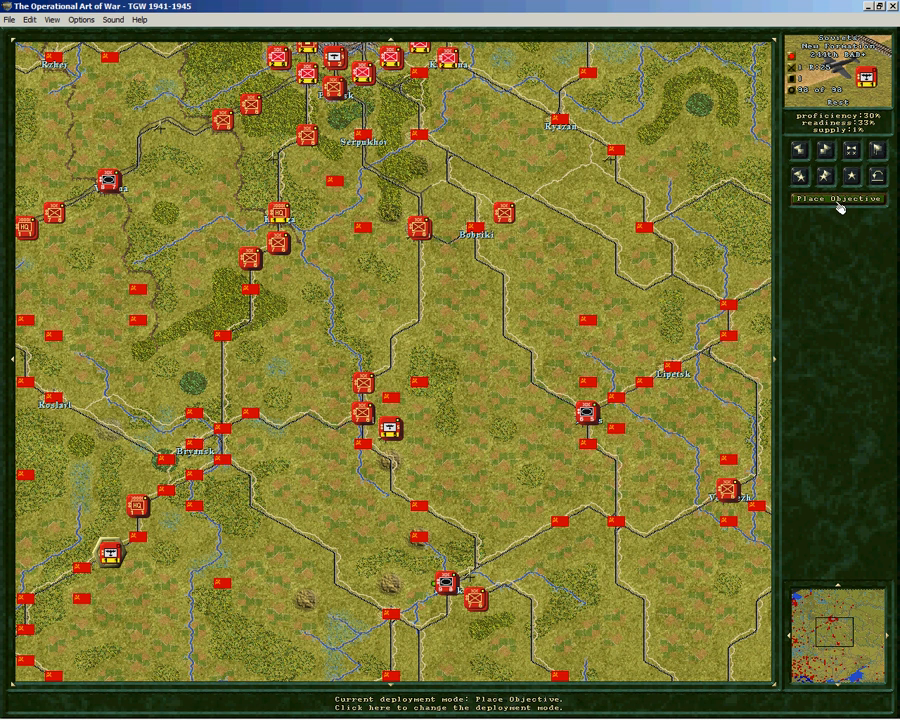
right_click(110, 543)
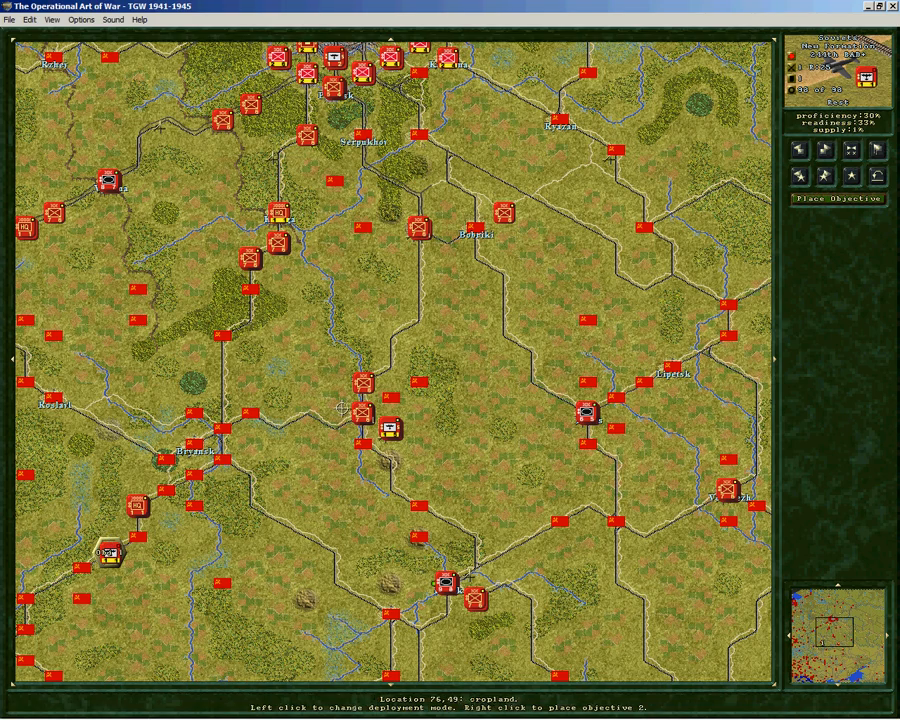